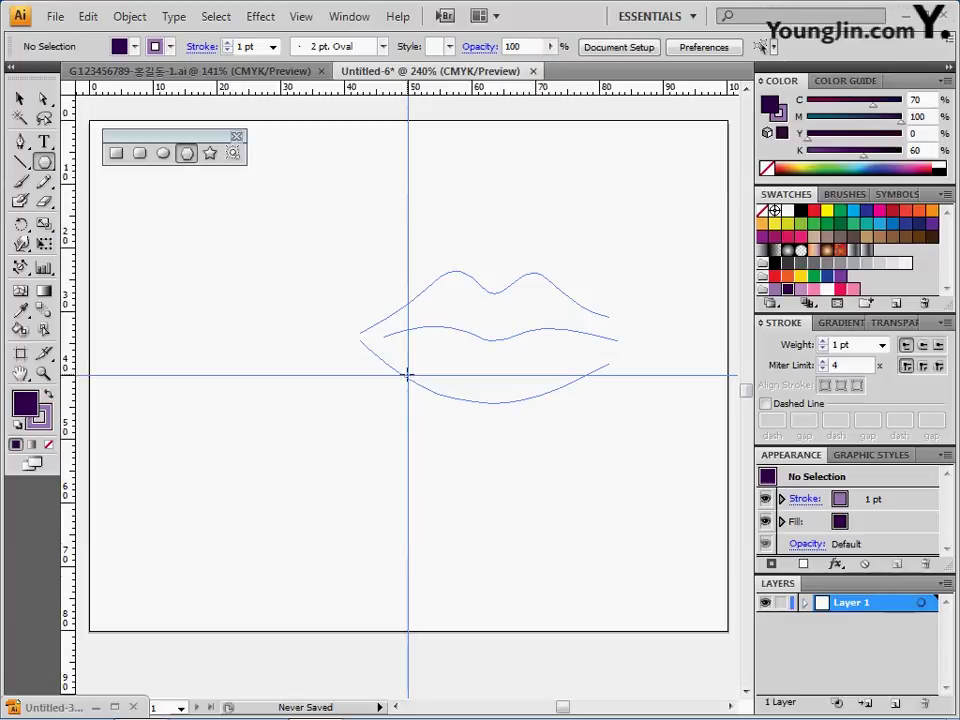
Create a 12-sided polygon with a 33 mm radius centred on the intersection of the guides
click(407, 377)
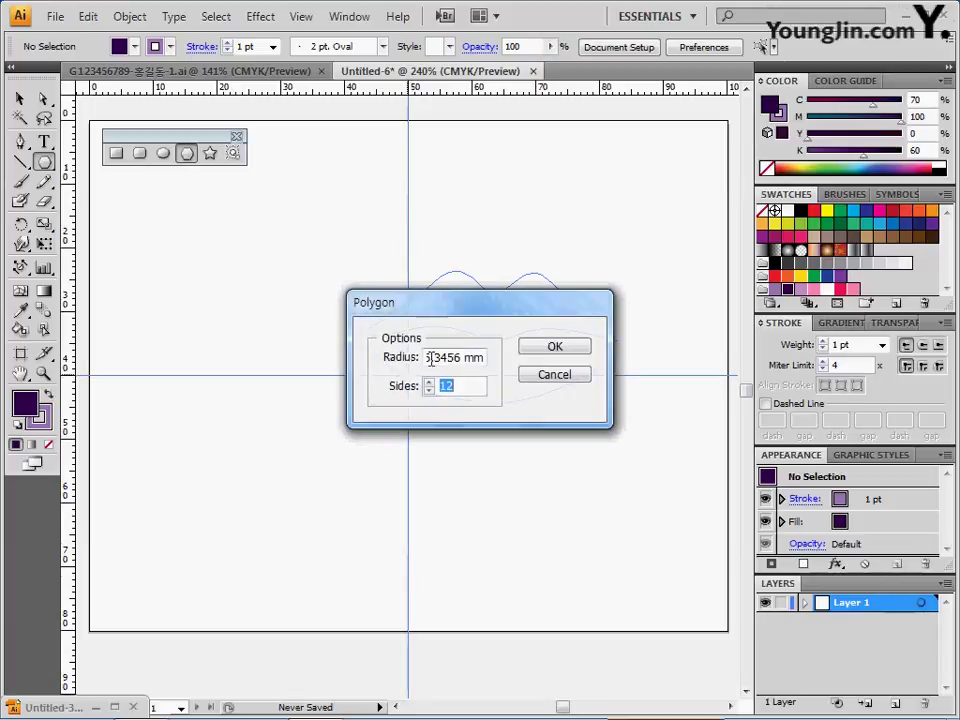
click(432, 358)
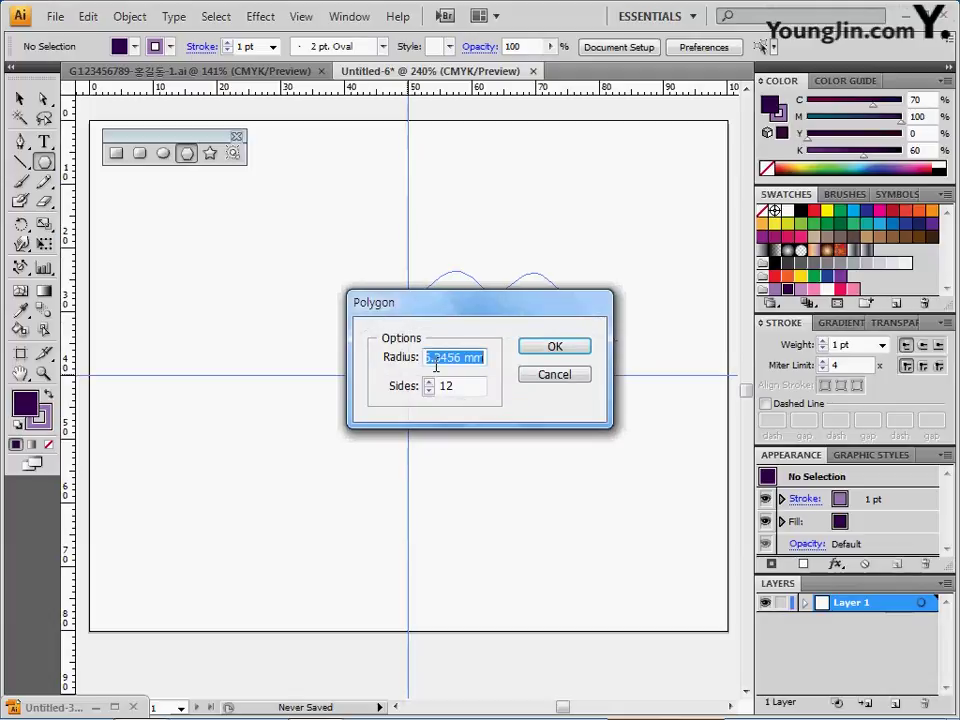
text(33)
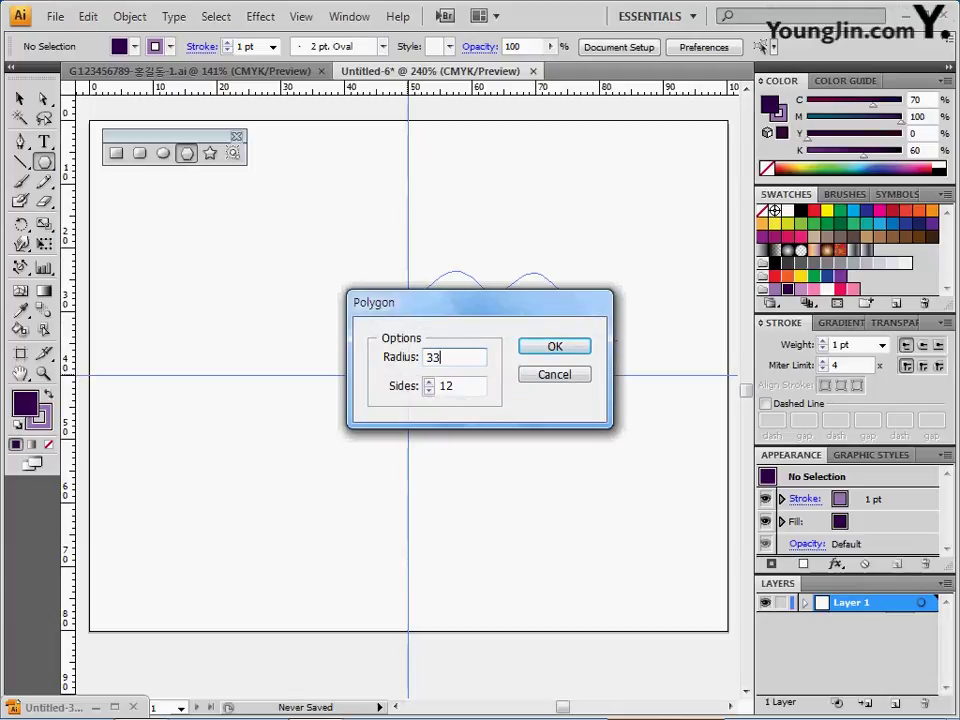
key(Tab)
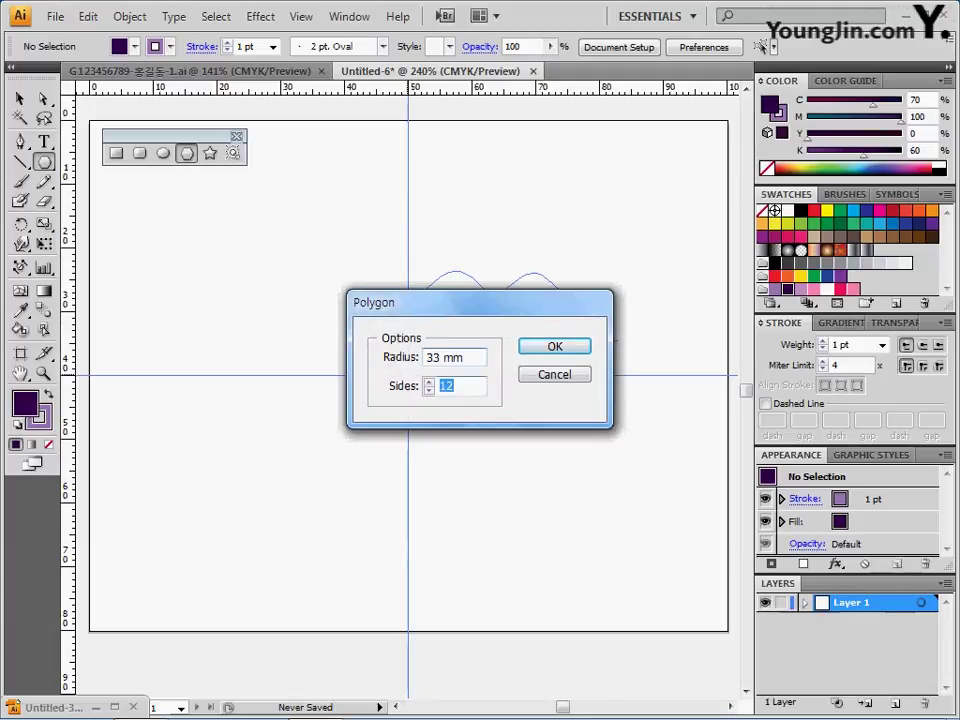
text(12)
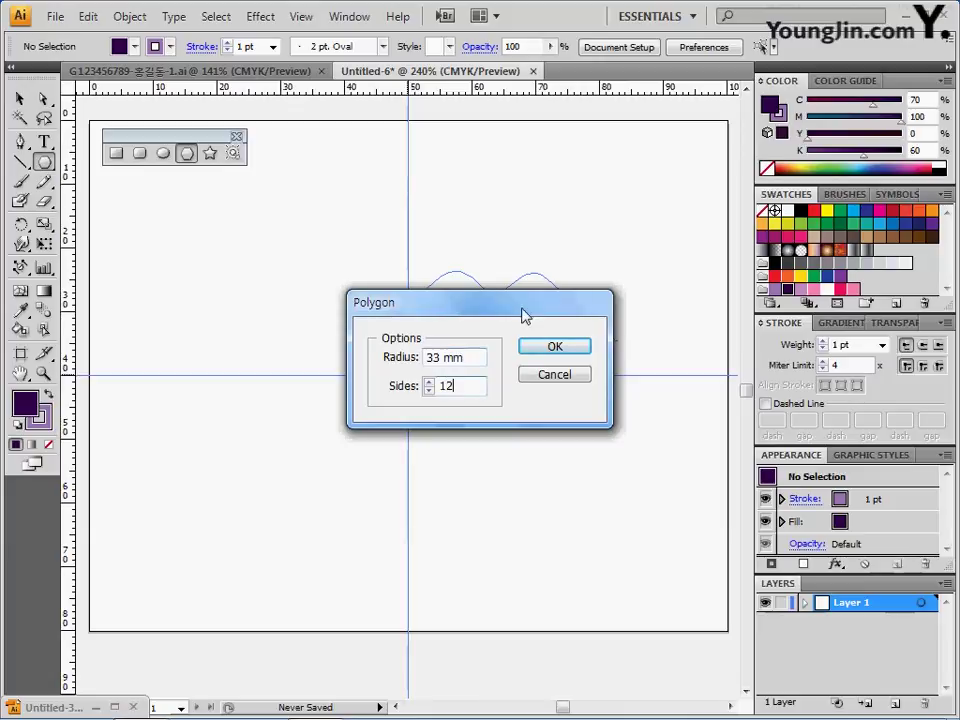
click(566, 349)
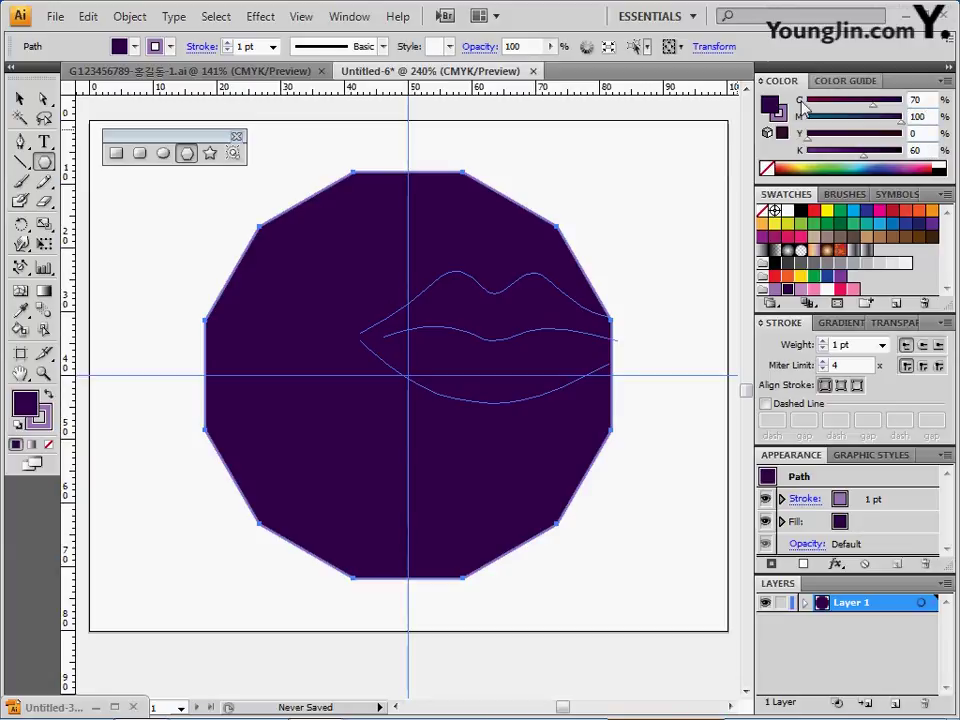
Set the polygon's stroke weight to 20 pt and give it a round join
key(x)
click(918, 100)
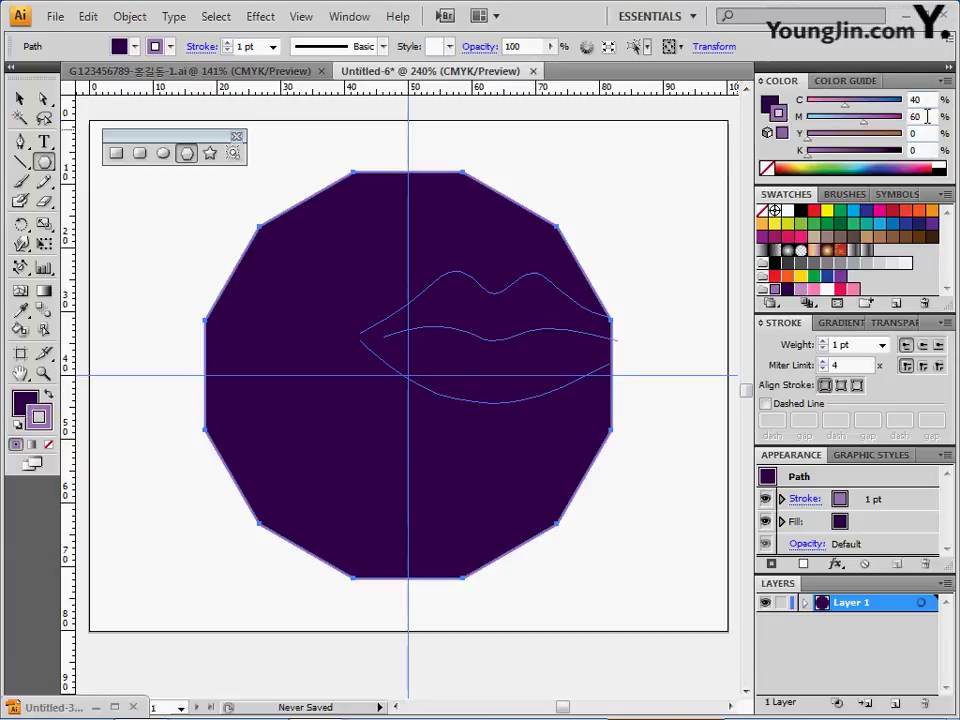
click(926, 117)
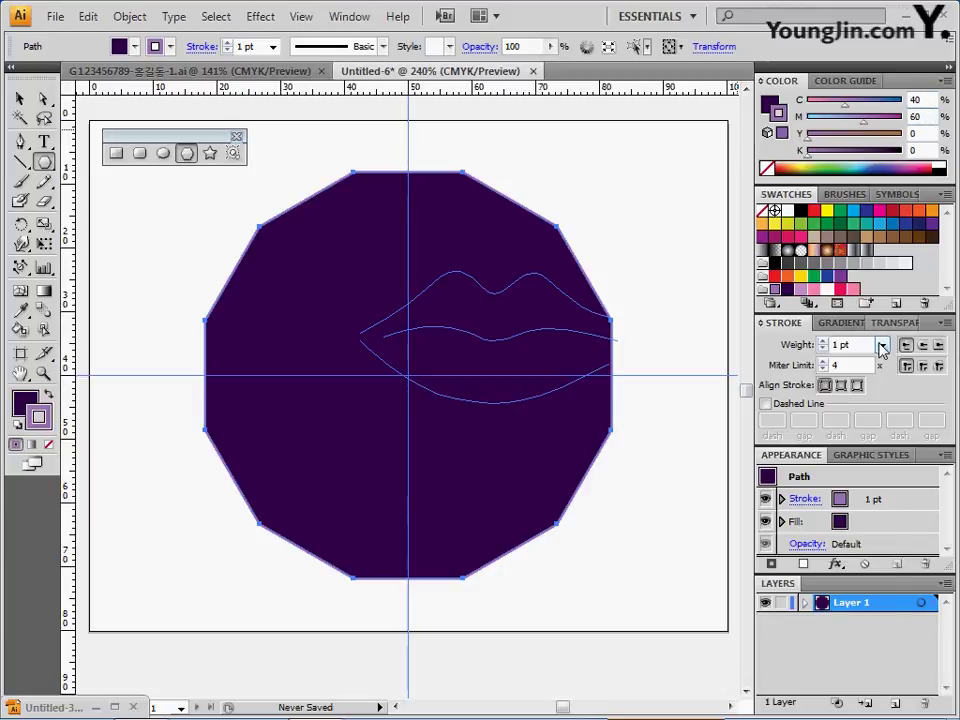
click(882, 344)
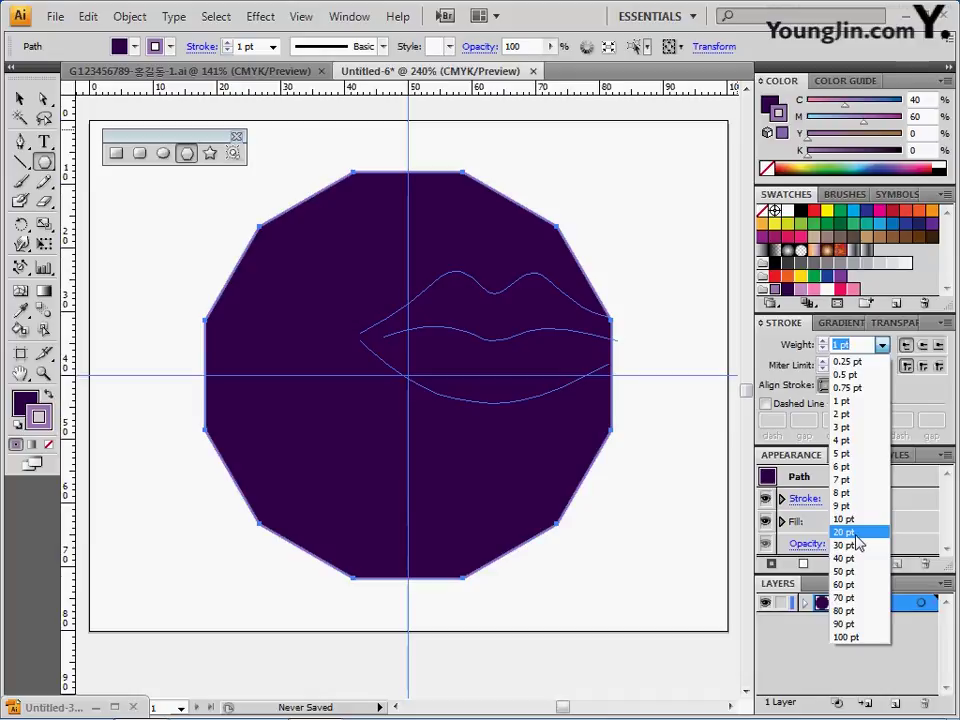
click(852, 533)
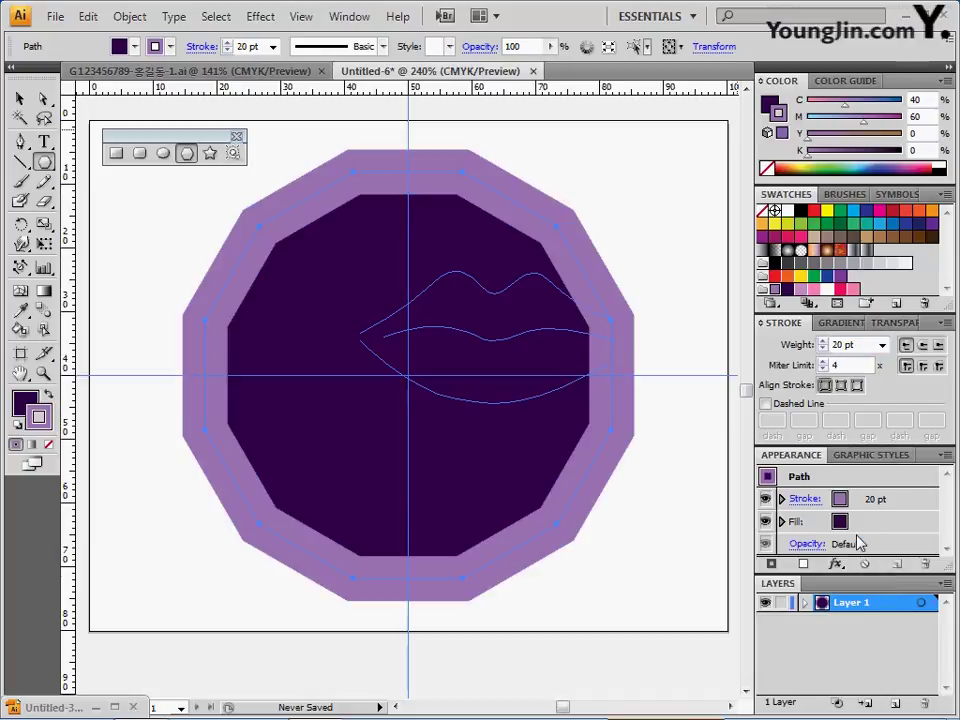
click(922, 367)
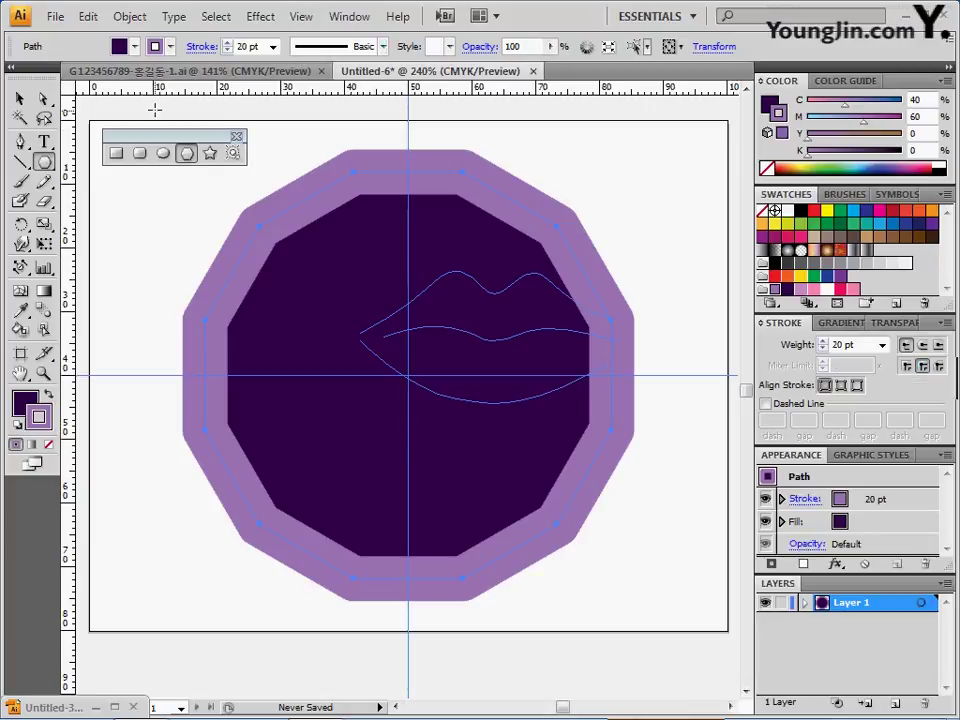
Paste a copy of the polygon in front of the original and remove the copy's fill
click(88, 16)
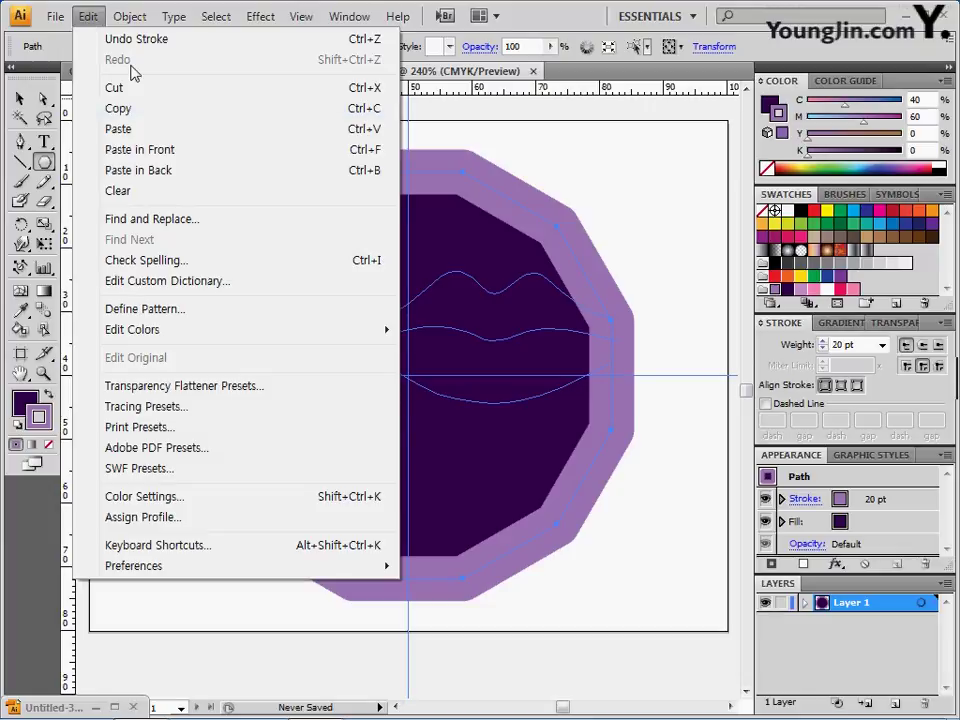
click(183, 163)
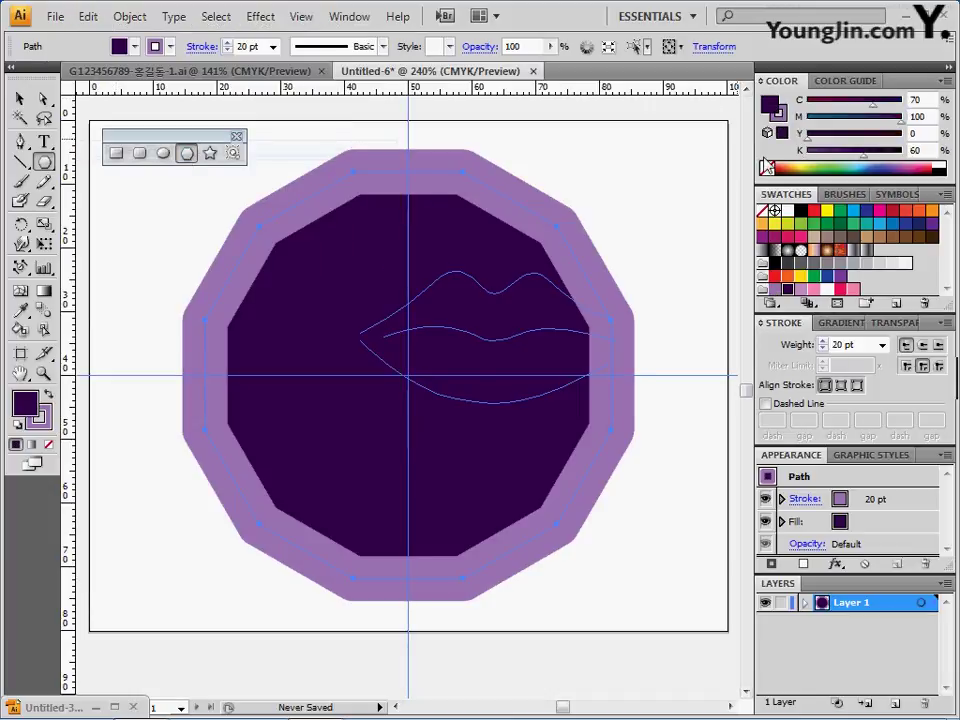
key(slash)
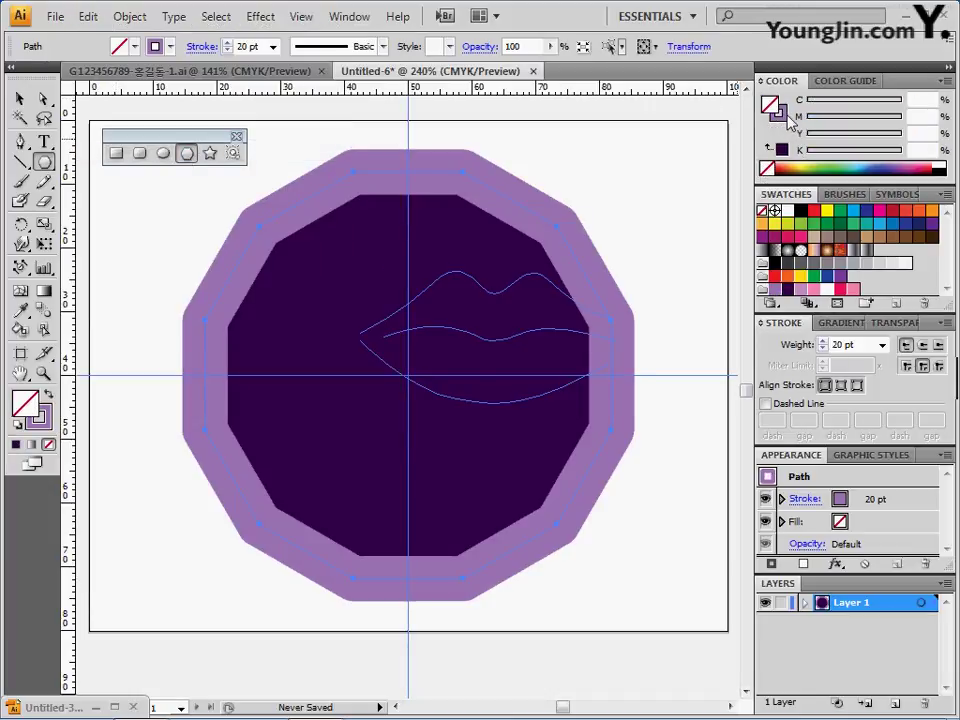
Set the stroke colour of the front polygon to C 20 and M 50
click(778, 113)
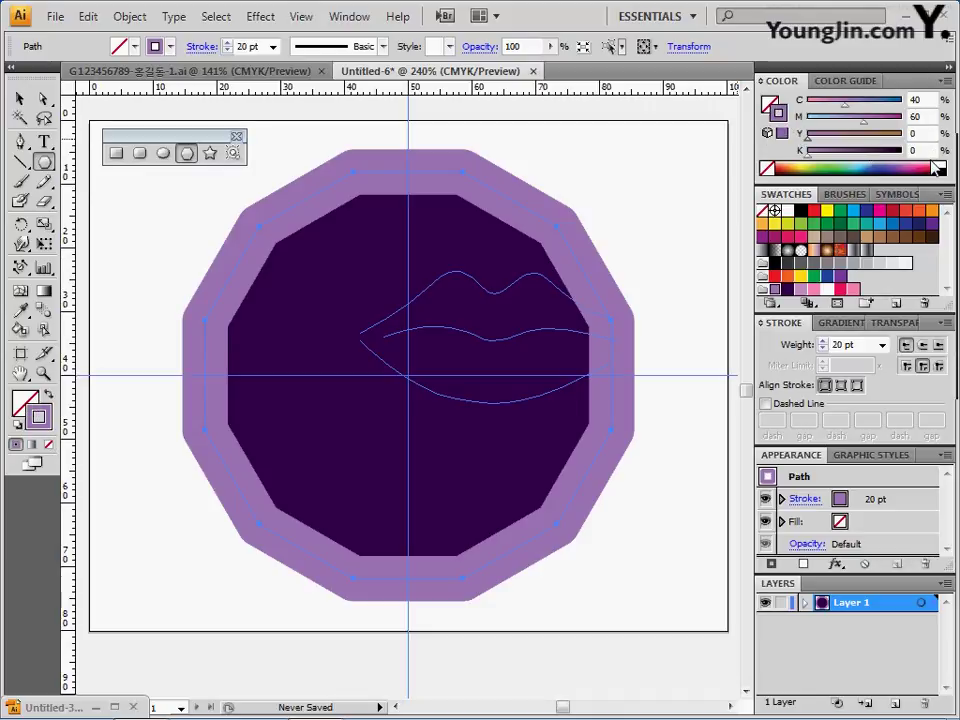
click(905, 100)
text(2)
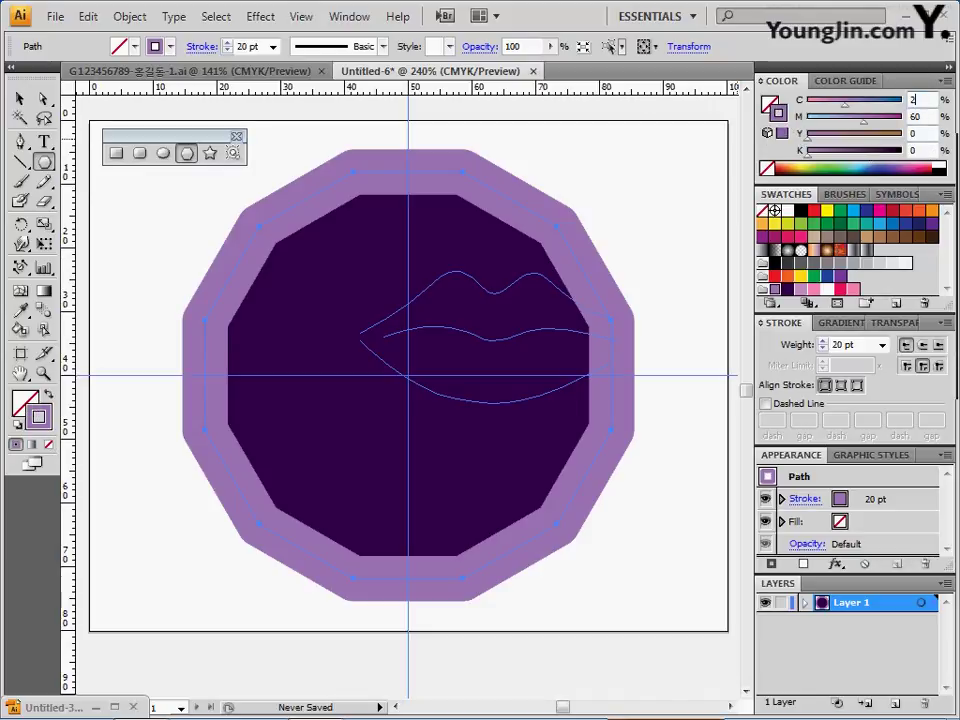
text(0)
key(Tab)
text(50)
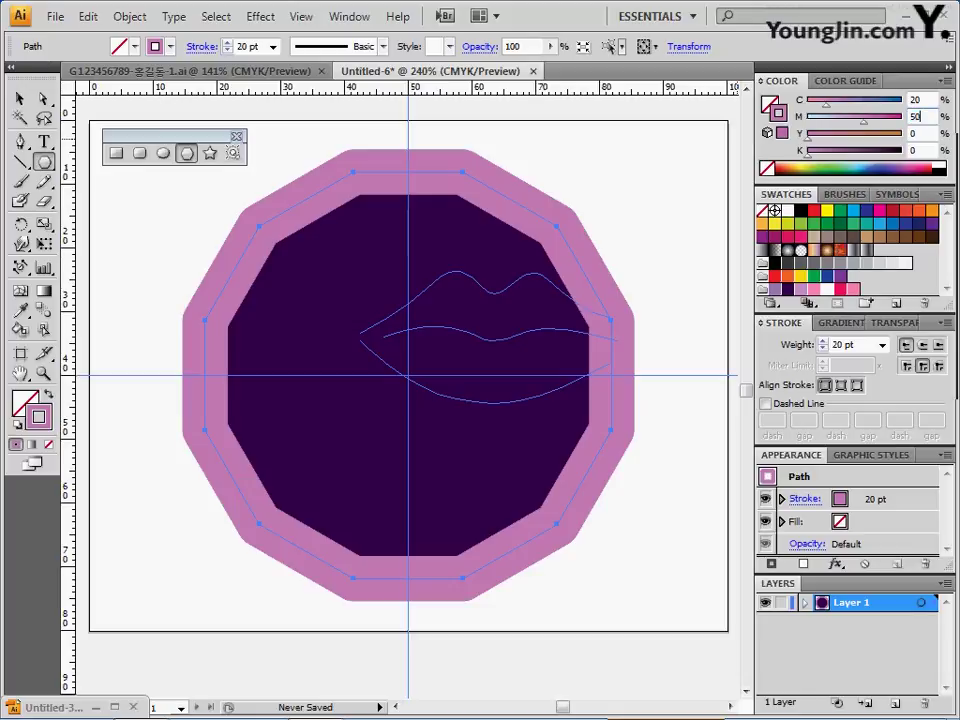
key(Tab)
Give the front polygon a 4 pt stroke with butt cap, miter join and a 2 pt dashed line, and deselect it
click(882, 345)
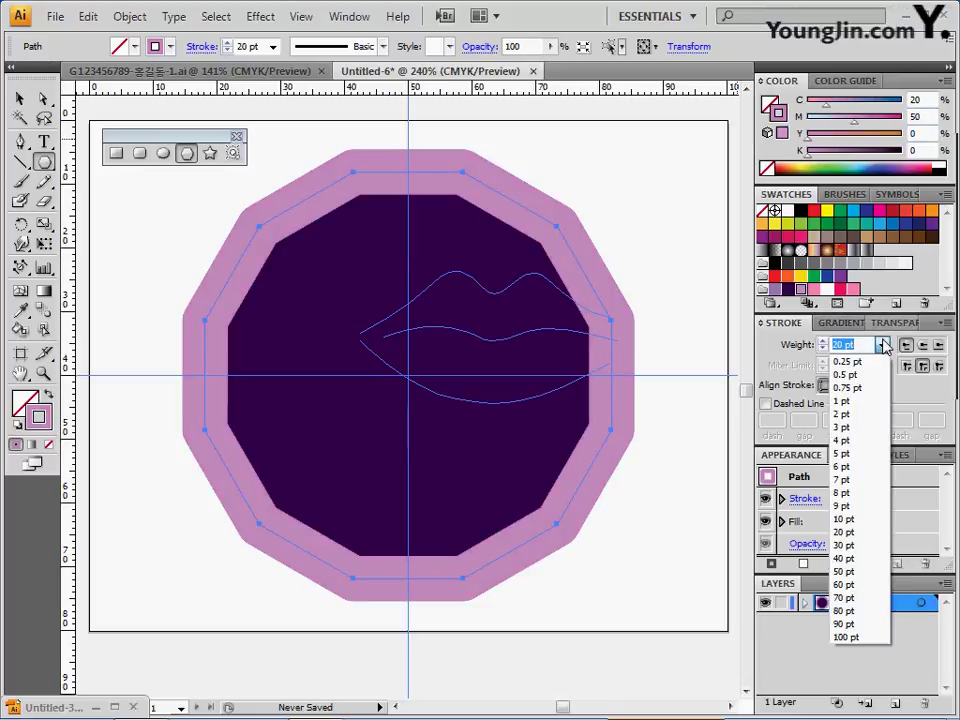
click(861, 443)
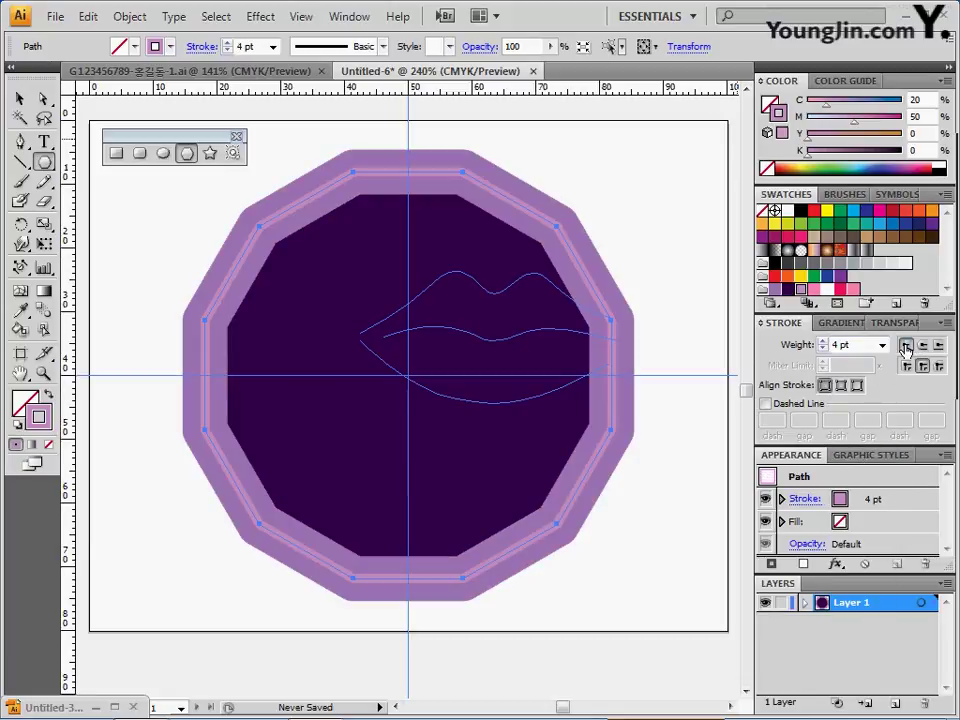
click(905, 347)
click(906, 367)
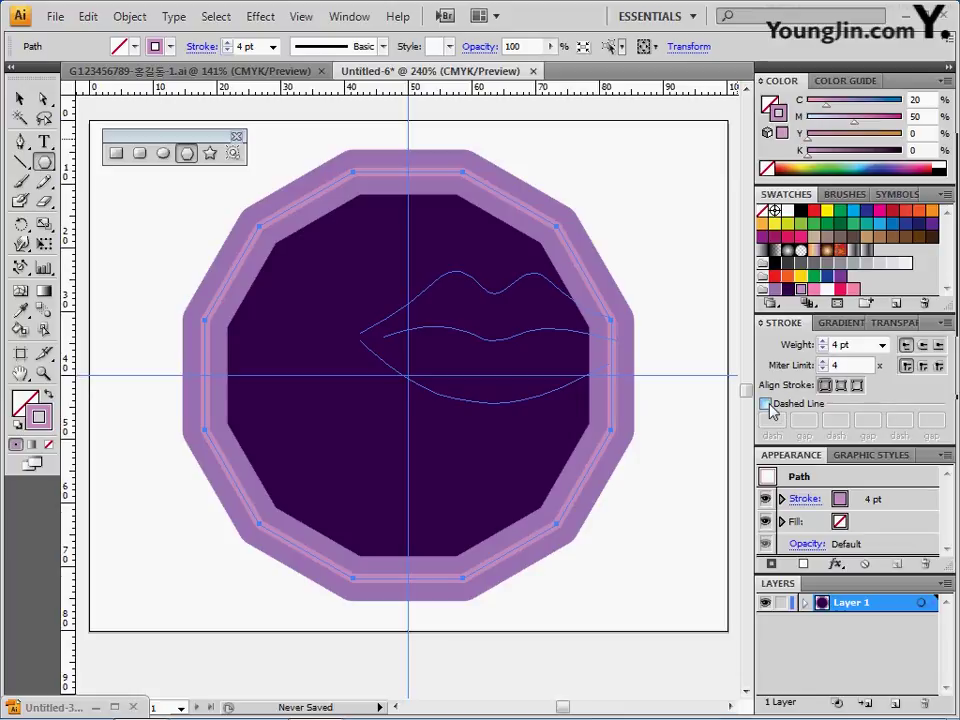
click(767, 404)
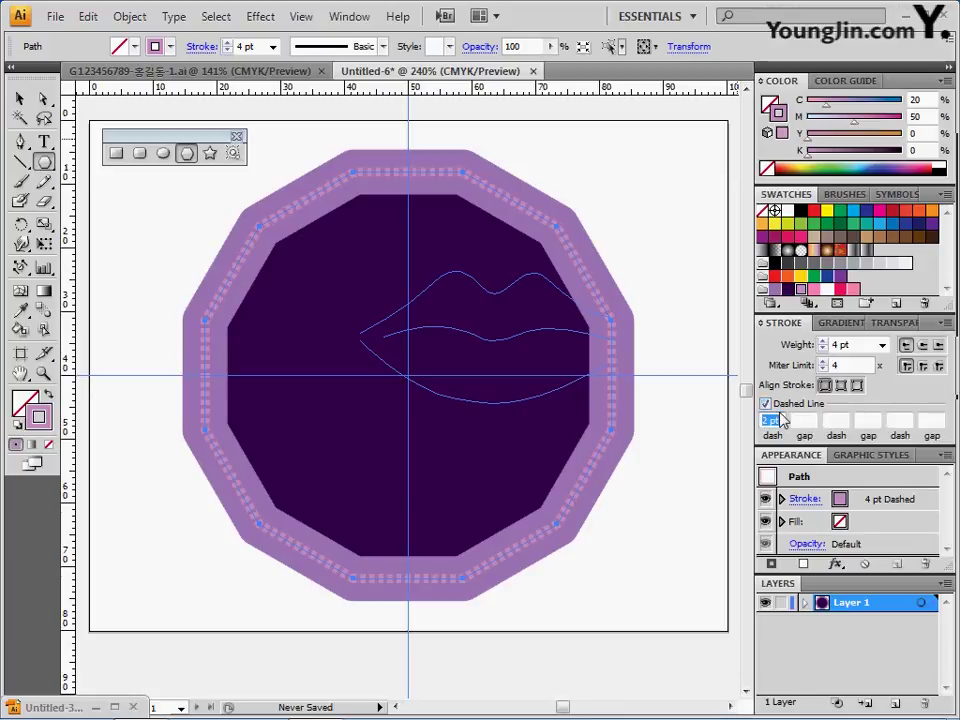
key(Return)
key(ctrl+shift+a)
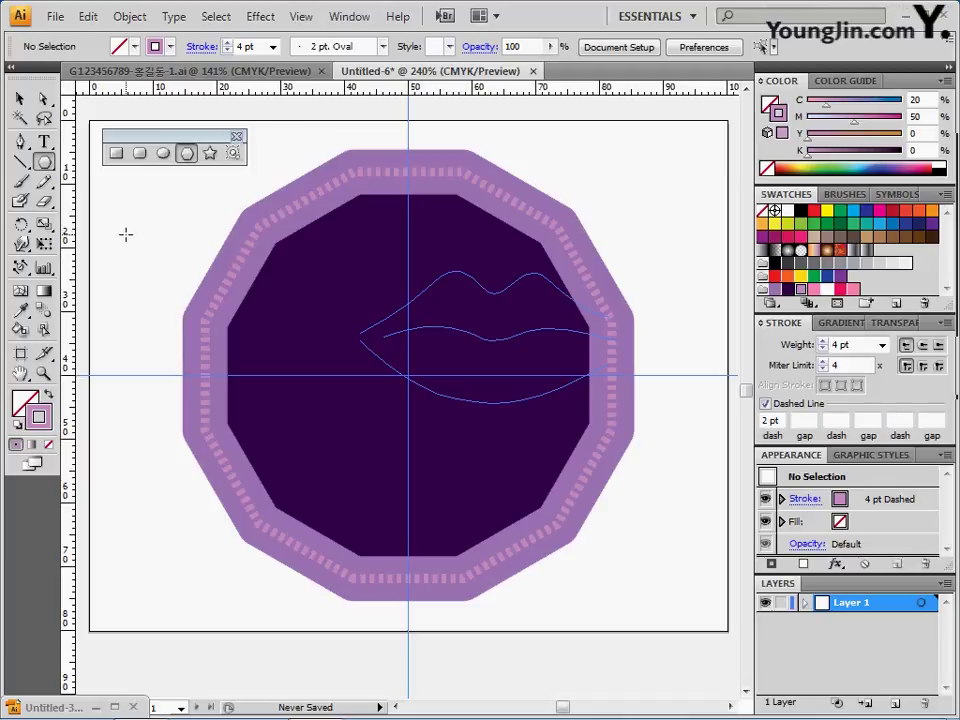
Set up the Pen tool with the Tapered Stroke brush at a 0.75 pt stroke weight
click(22, 144)
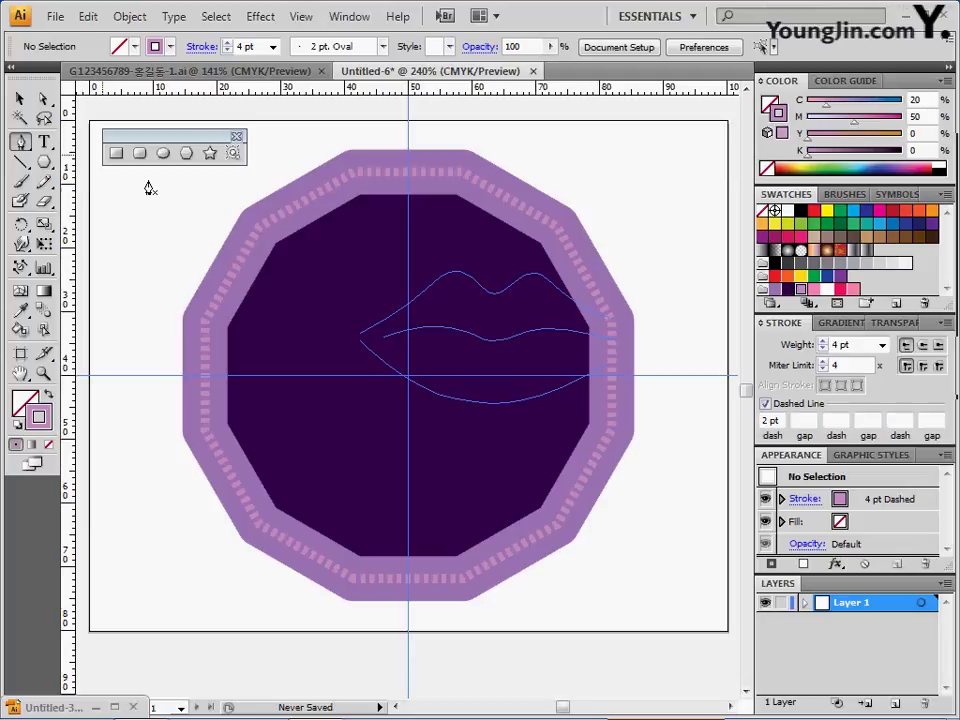
click(383, 48)
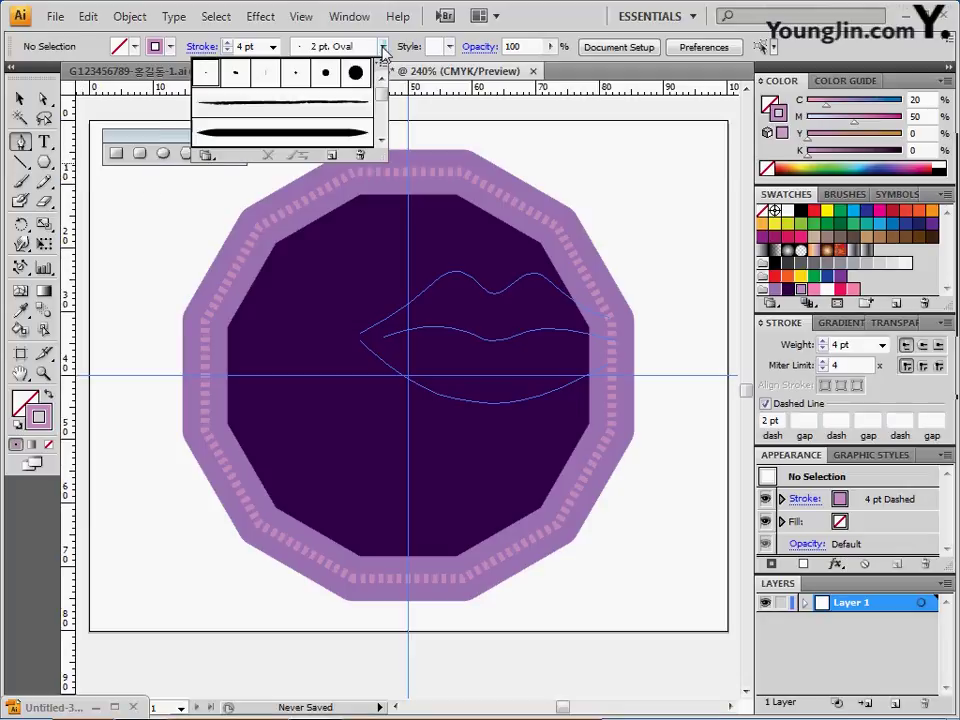
click(276, 134)
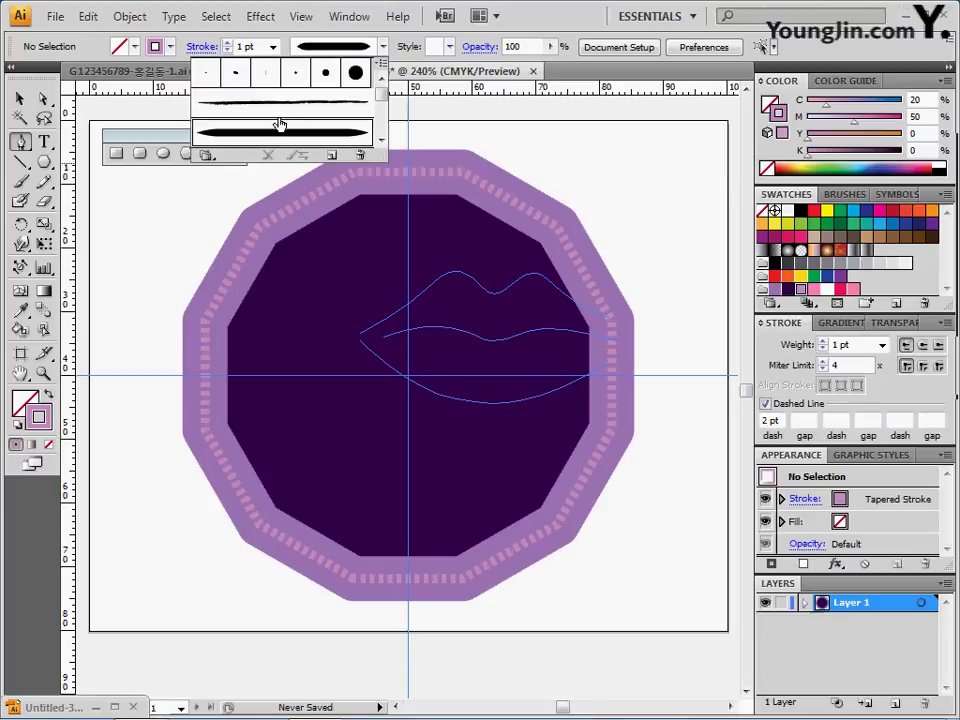
click(272, 47)
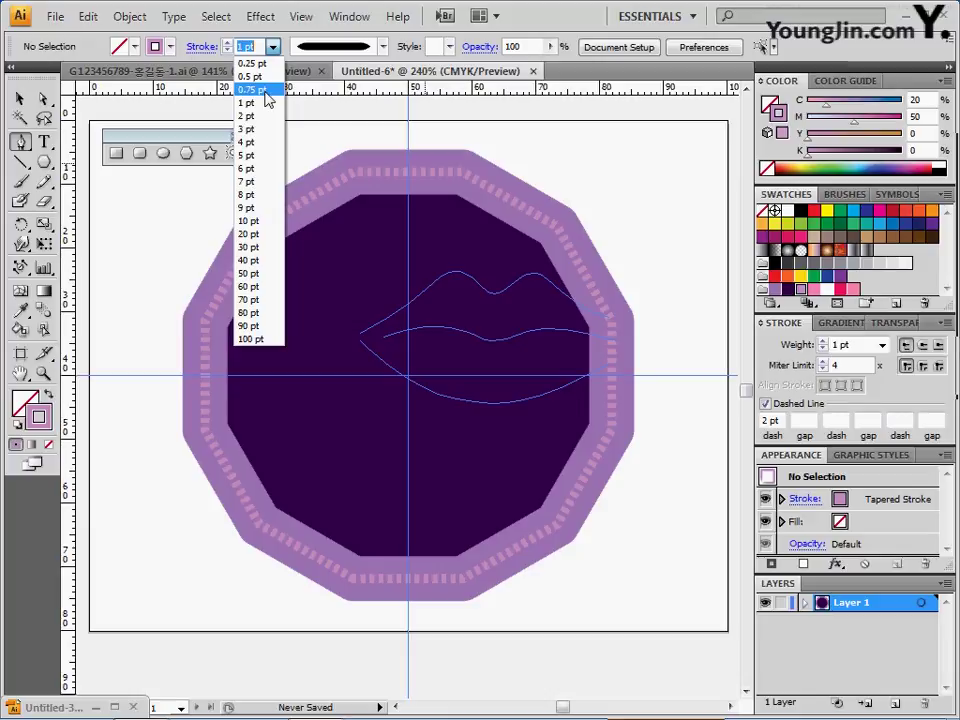
click(252, 90)
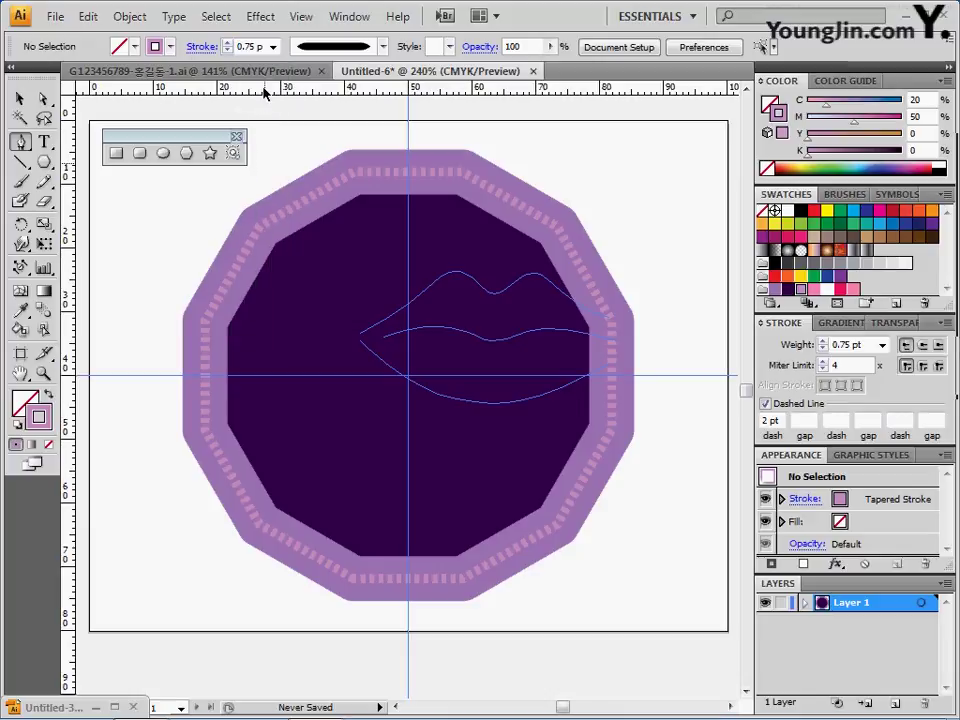
Trace the upper lip guide curve as an open path from its left corner to its right end, and deselect it
click(358, 336)
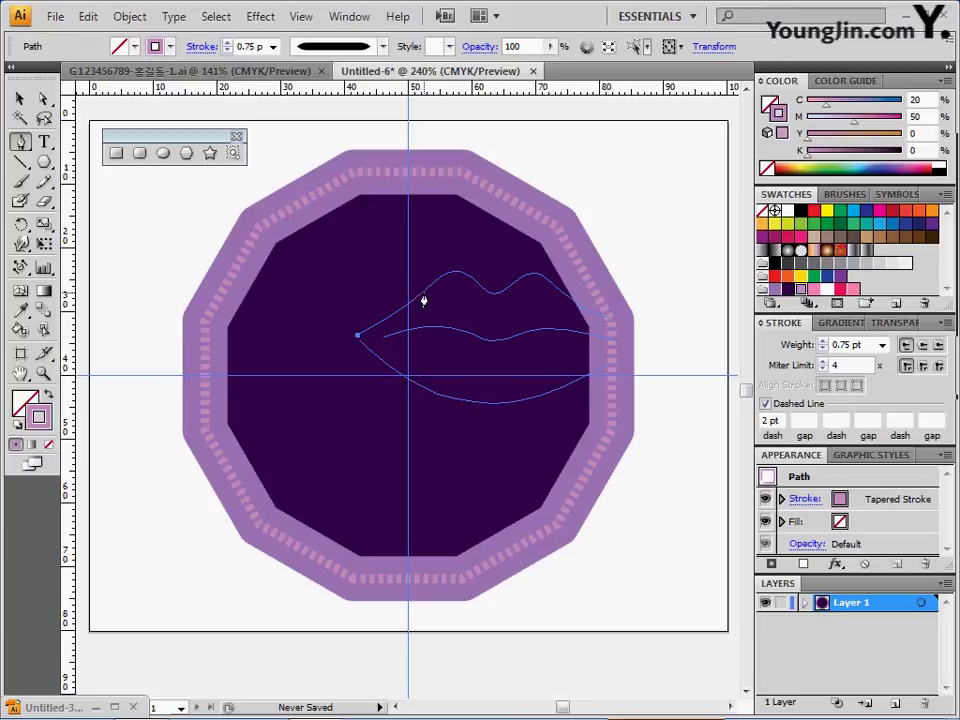
click(440, 277)
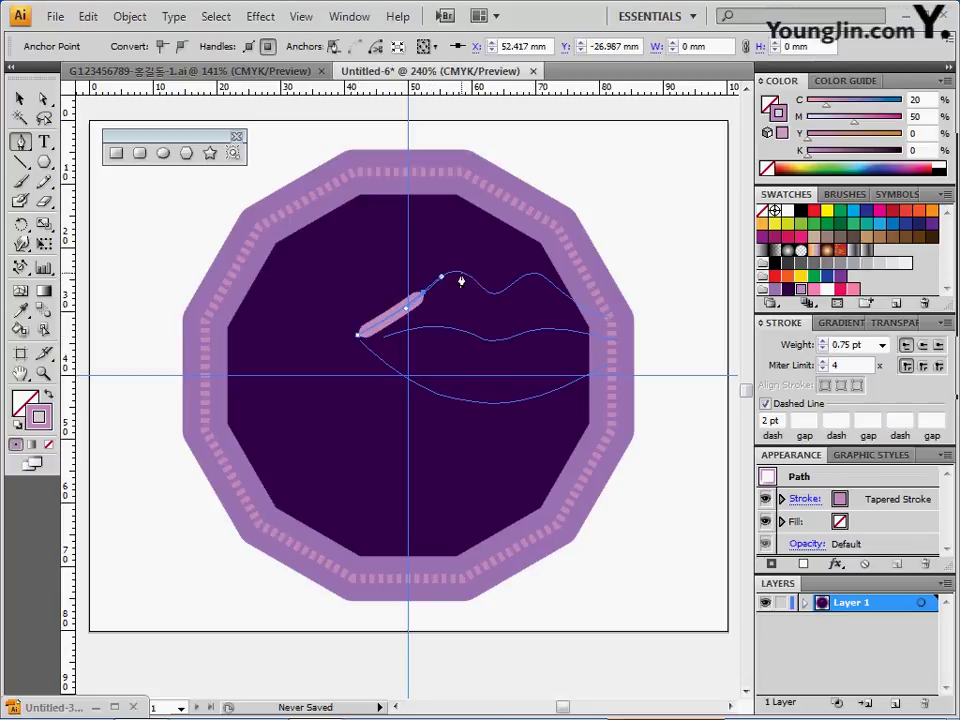
mouse_move(491, 297)
mouse_down()
mouse_move(542, 273)
mouse_move(552, 279)
mouse_up()
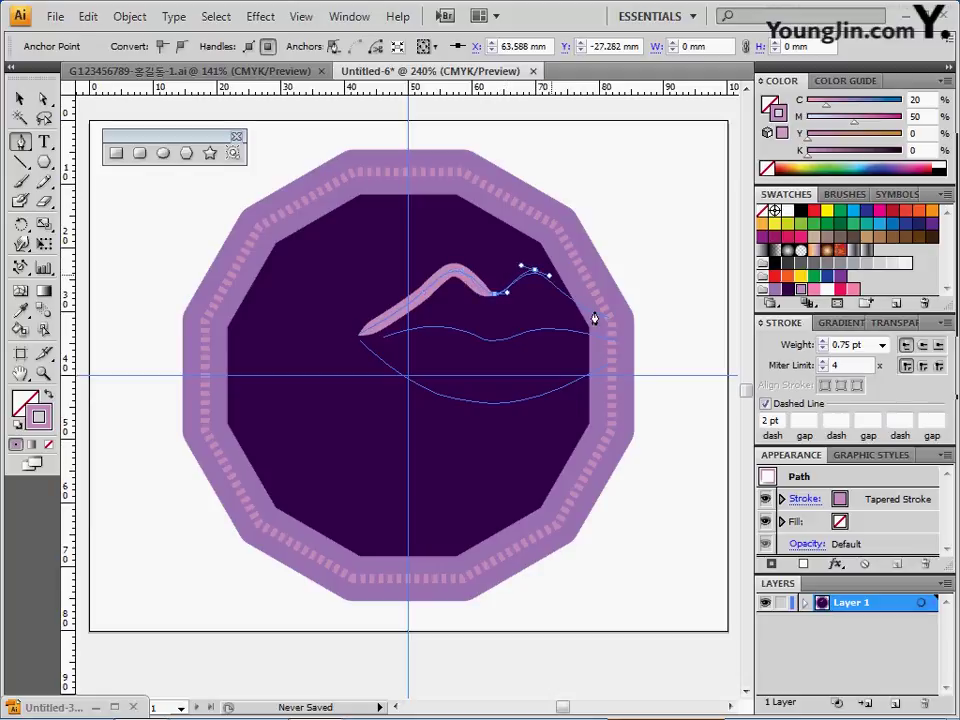
drag(605, 318, 645, 321)
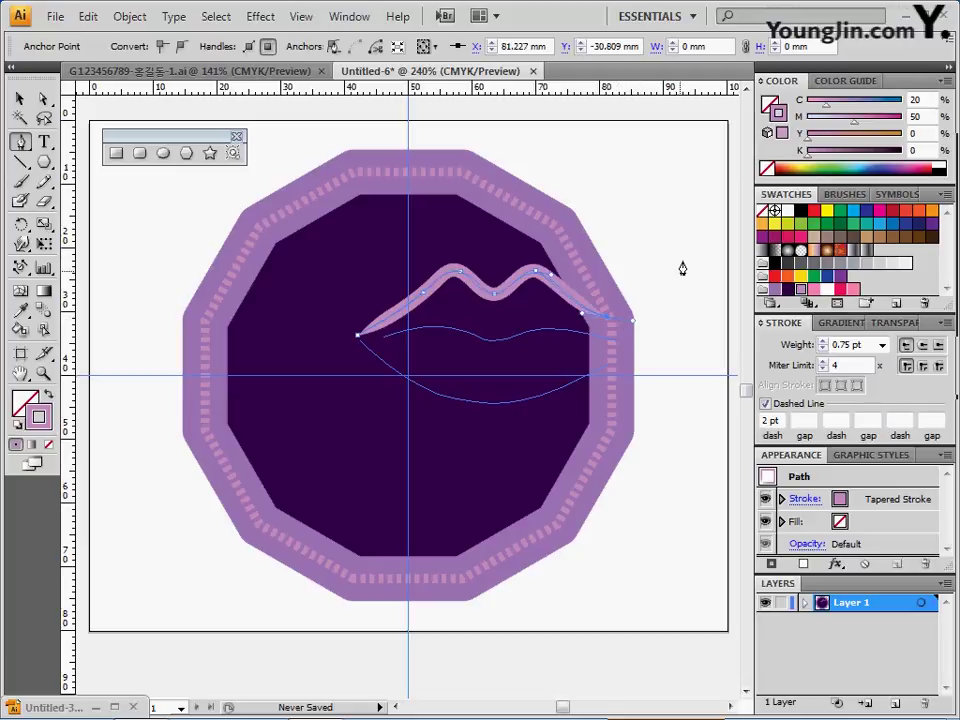
ctrl+click(467, 422)
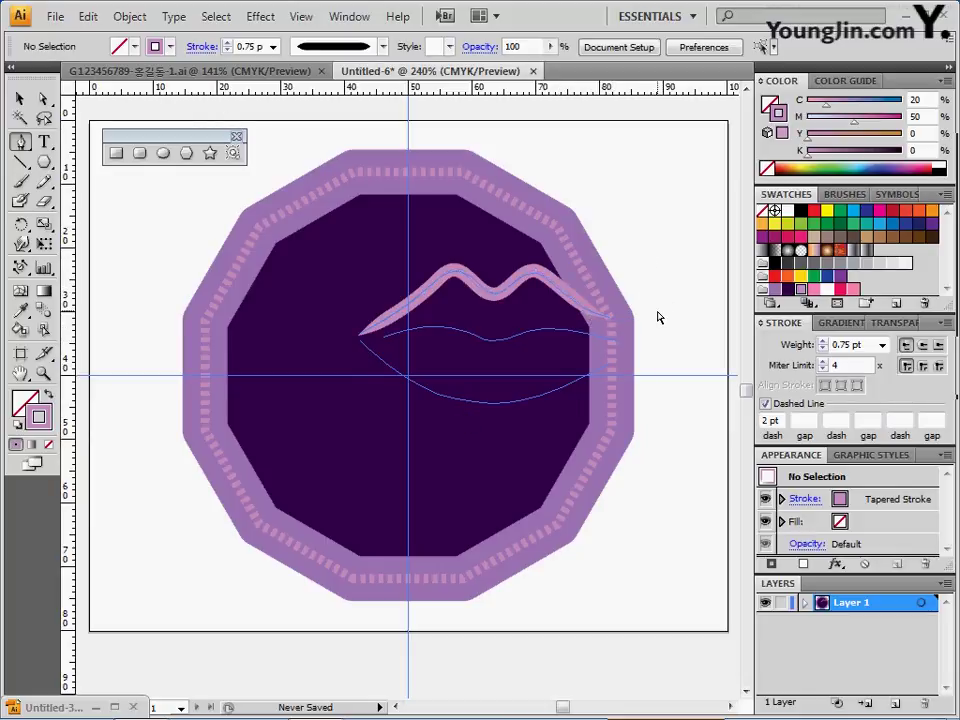
Trace the lower lip guide curve as an open path from its left corner to its right end, and deselect it
click(361, 343)
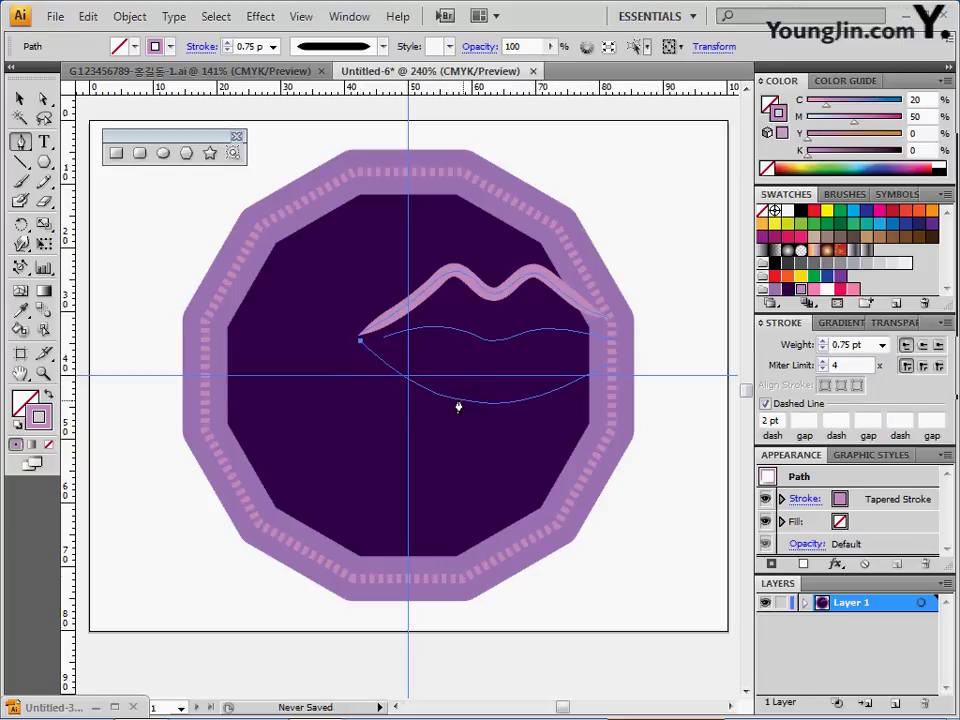
drag(447, 396, 490, 406)
click(592, 380)
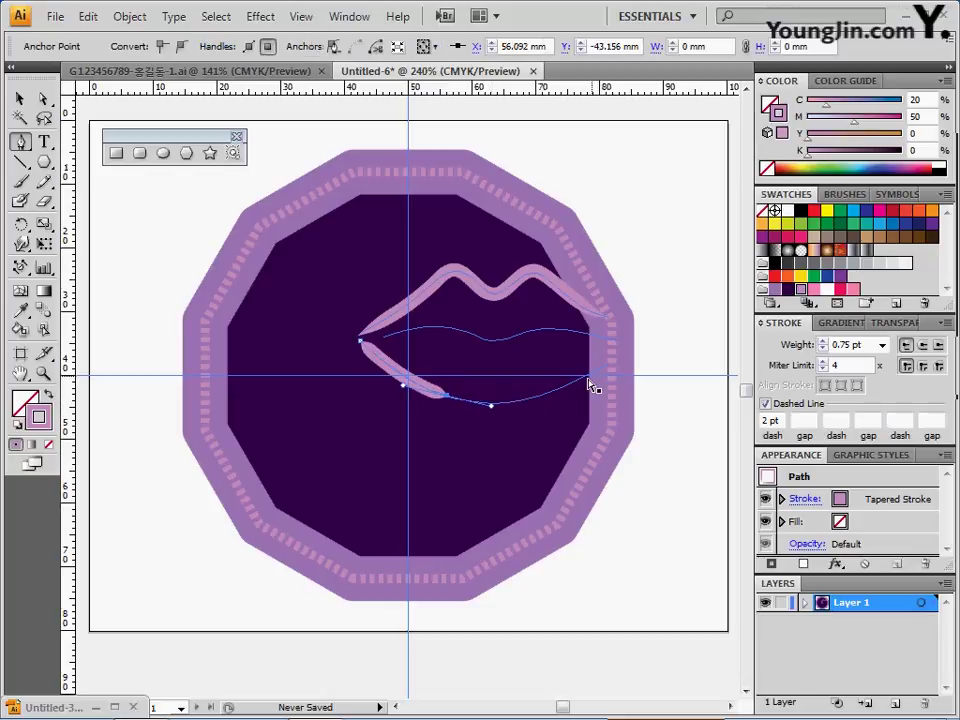
drag(494, 404, 570, 402)
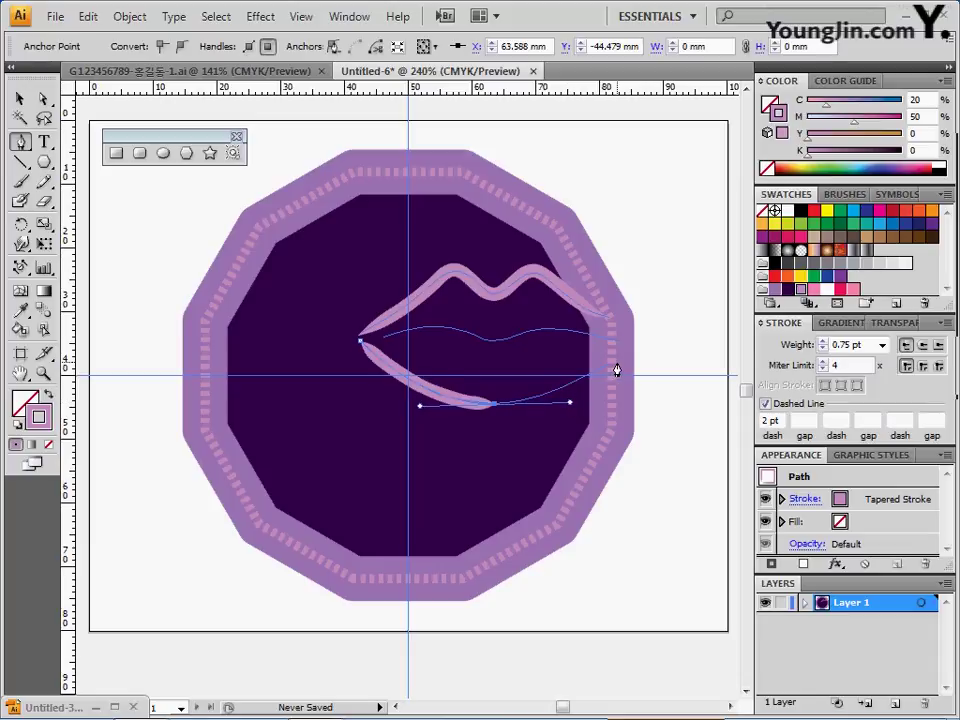
click(617, 371)
drag(617, 364, 628, 351)
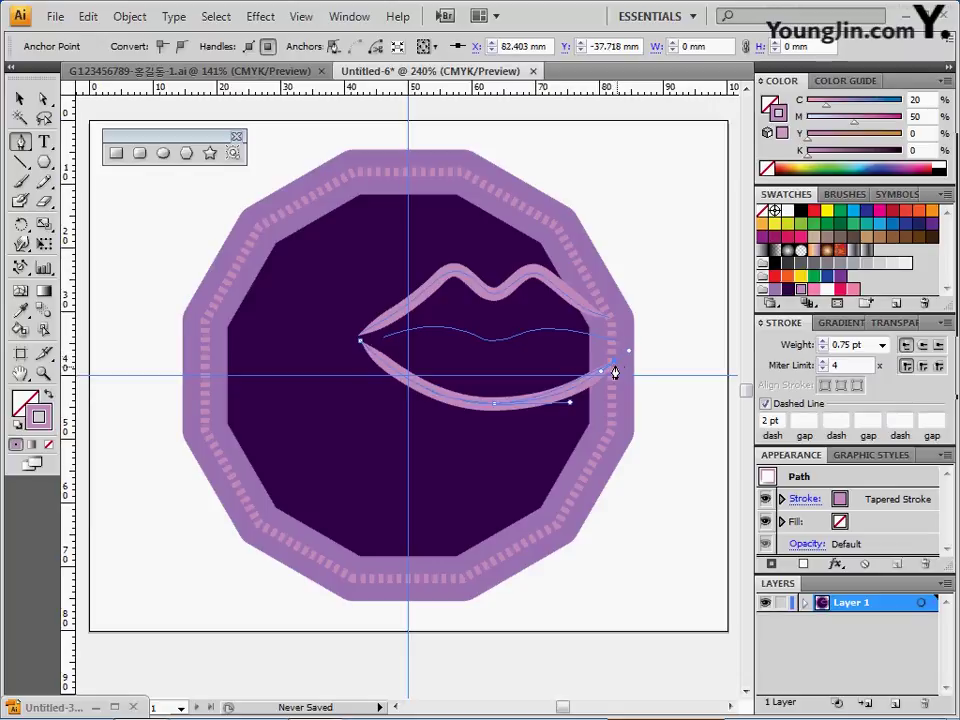
ctrl+click(669, 282)
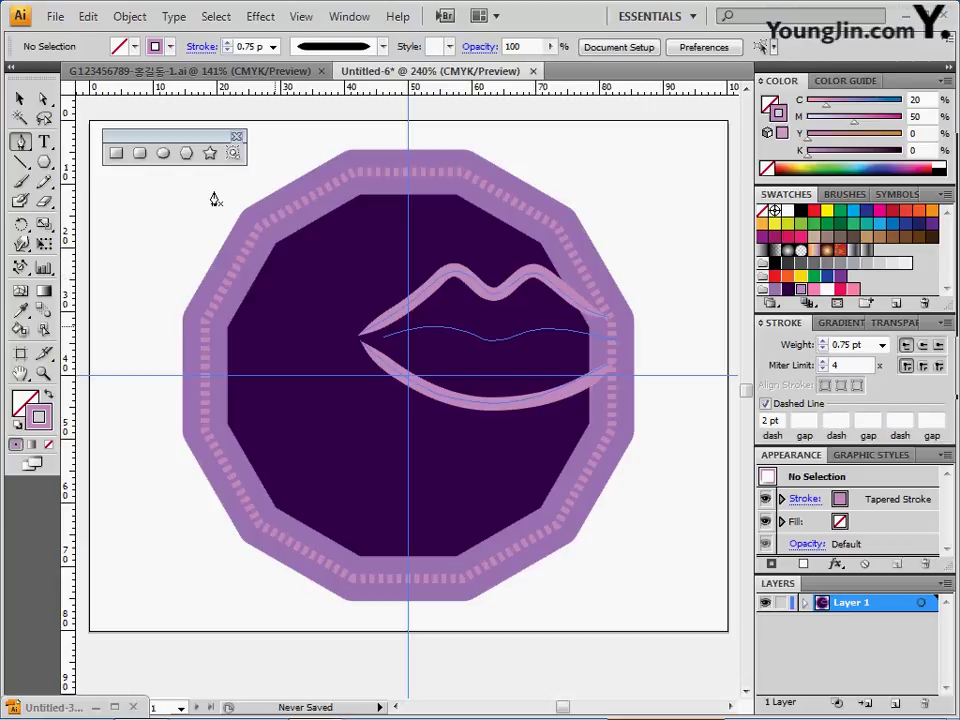
Trace the middle lip line guide from left to right as an open path with a 0.5 pt stroke weight
click(272, 48)
click(273, 47)
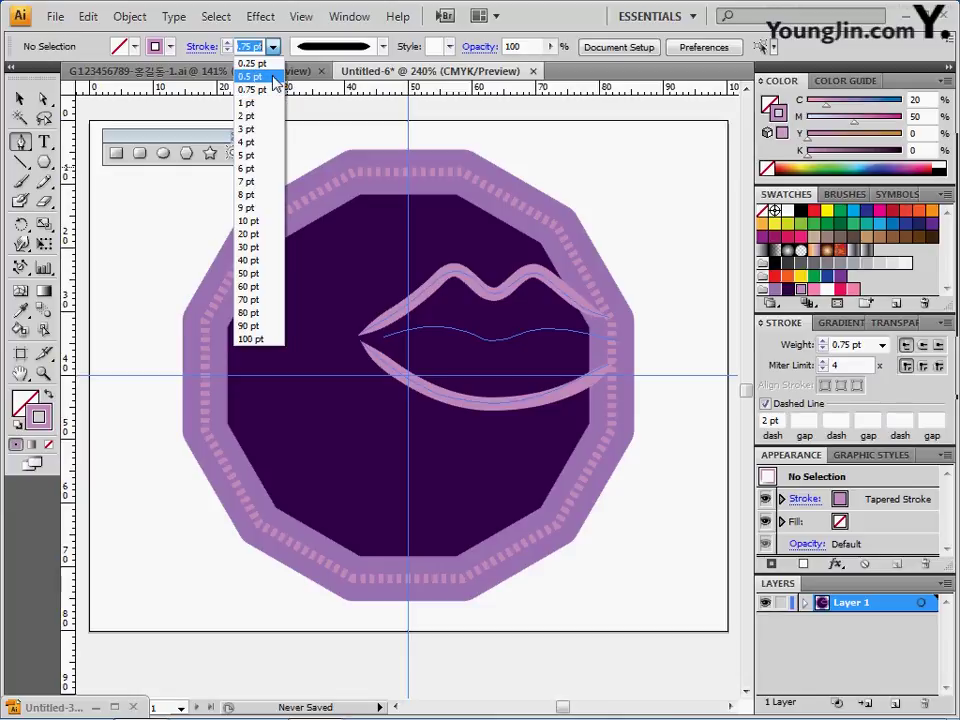
click(274, 77)
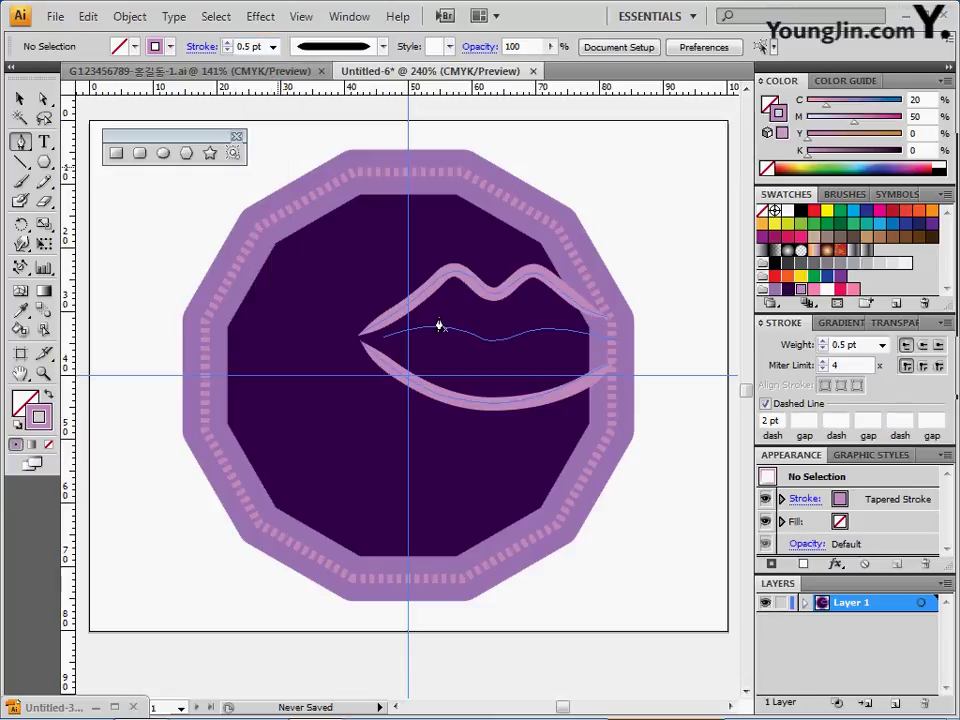
click(372, 339)
drag(439, 327, 542, 332)
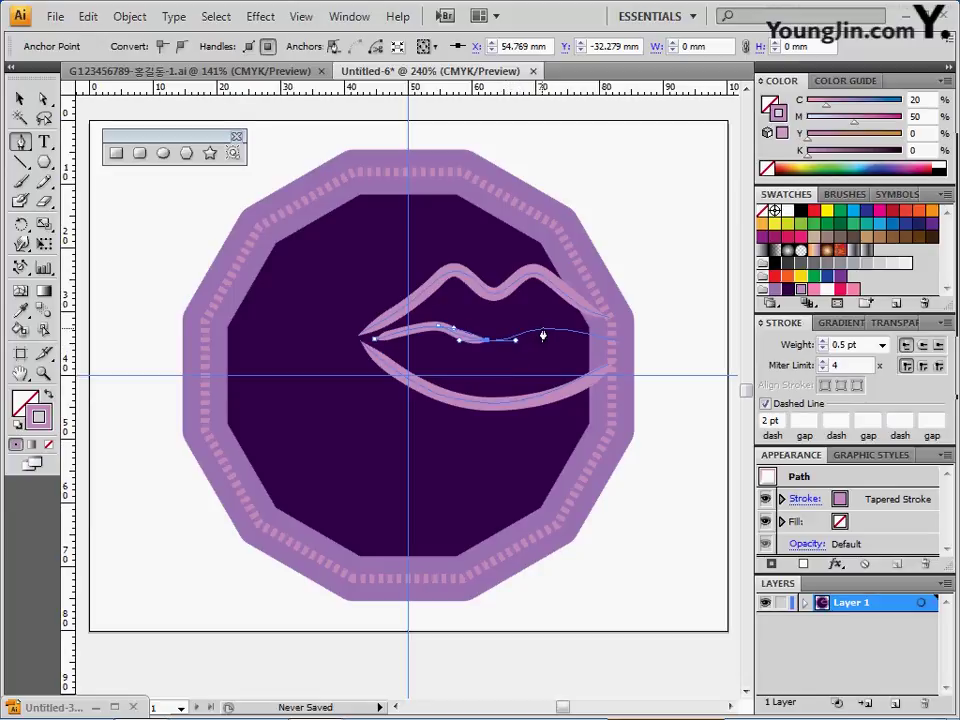
click(543, 327)
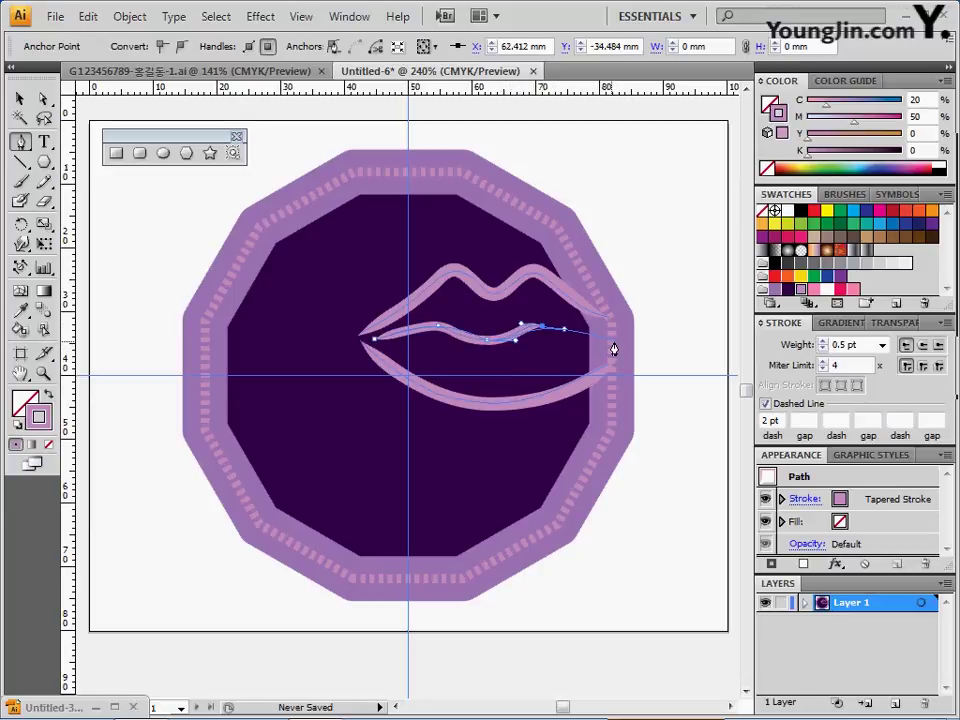
drag(612, 341, 627, 346)
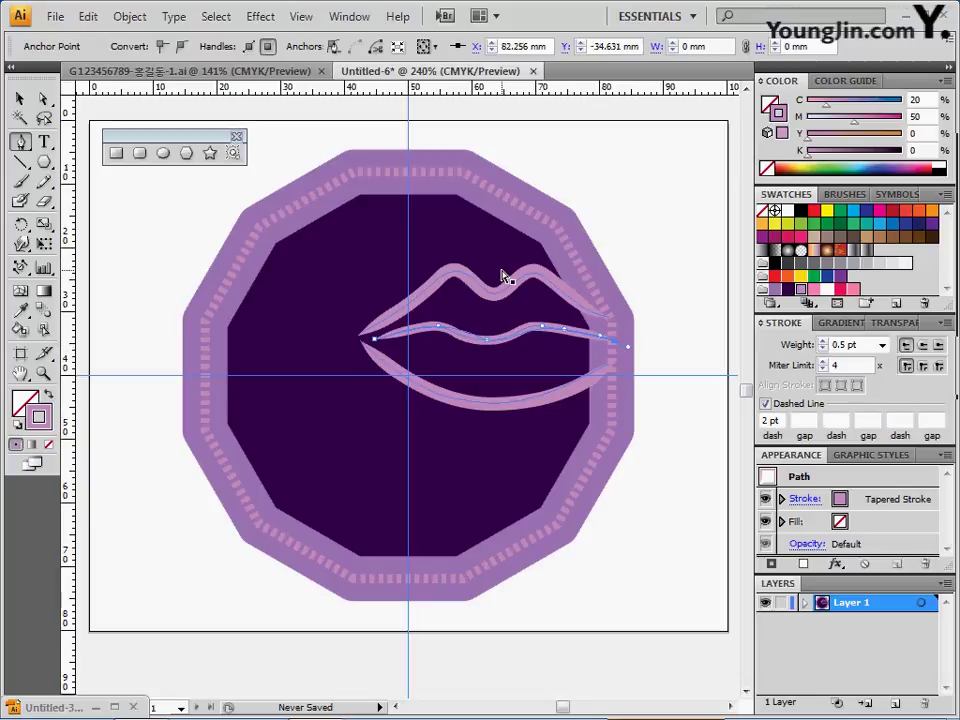
Select the three lip paths together and set their stroke colour to C 0 and M 60
click(19, 99)
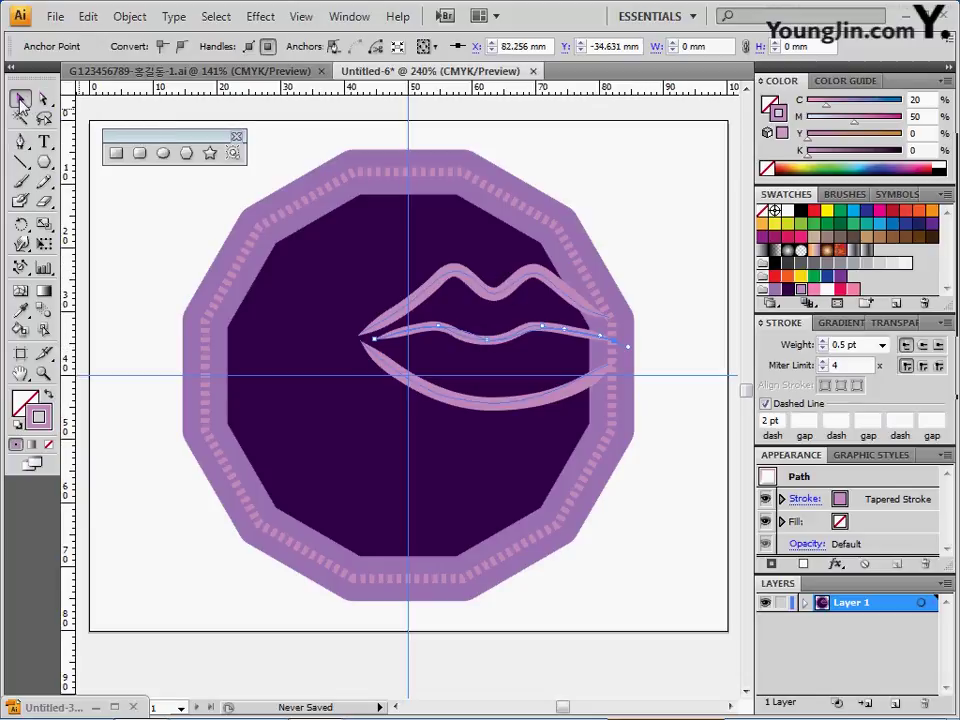
click(485, 292)
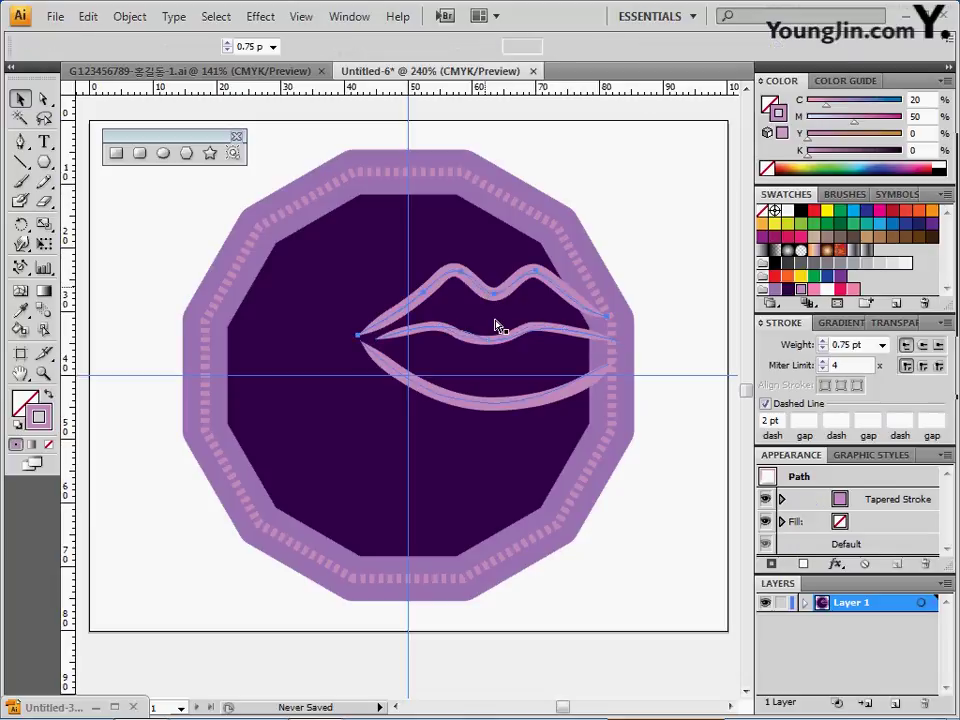
shift+click(516, 404)
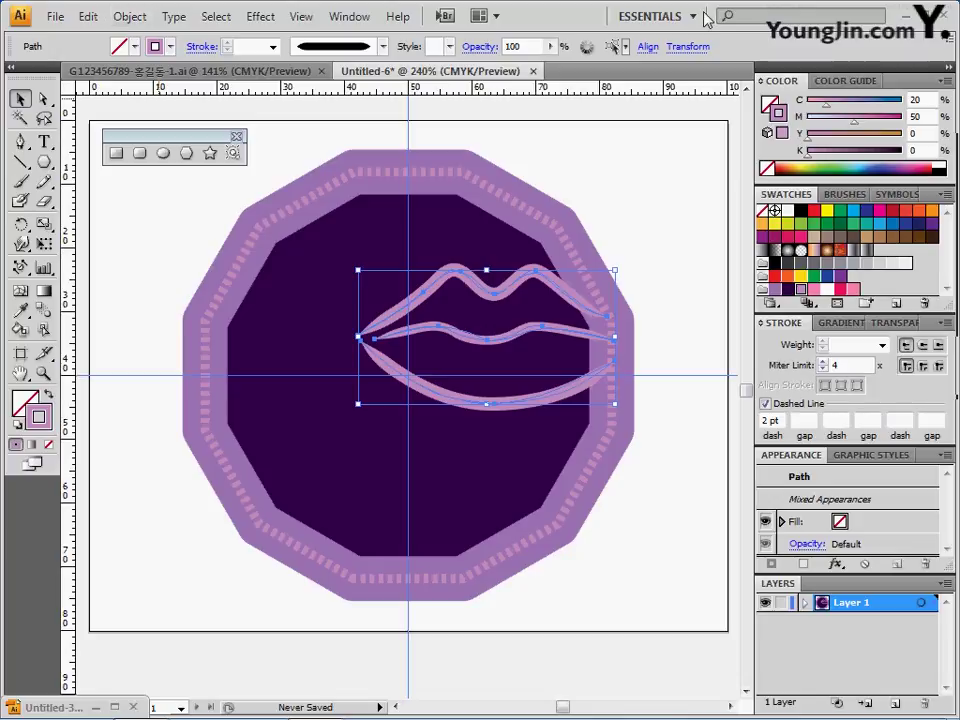
click(808, 104)
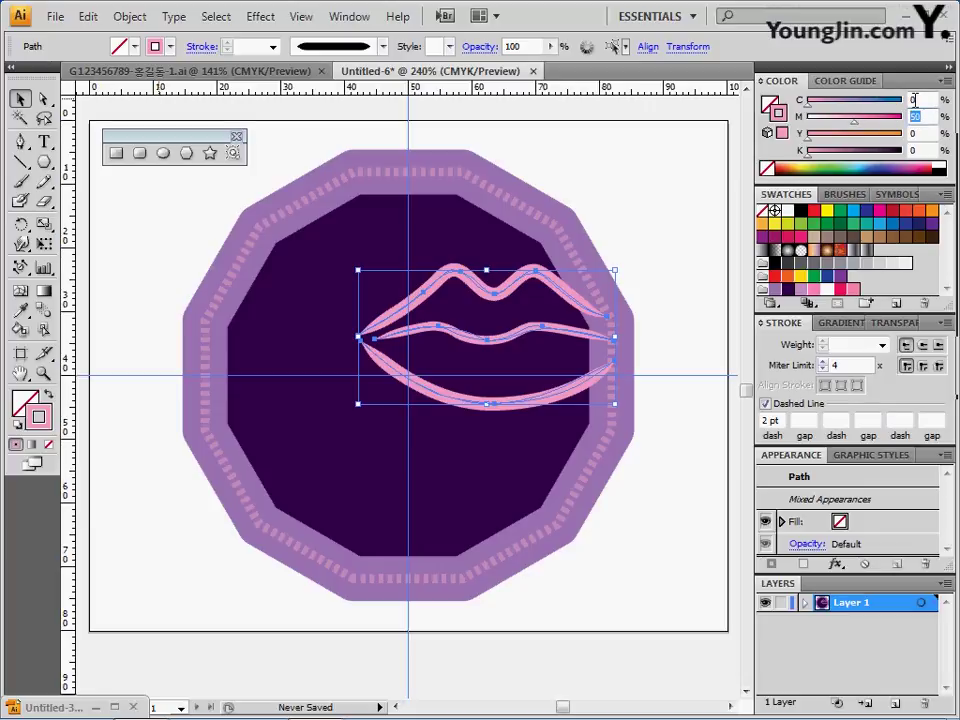
text(60)
key(Return)
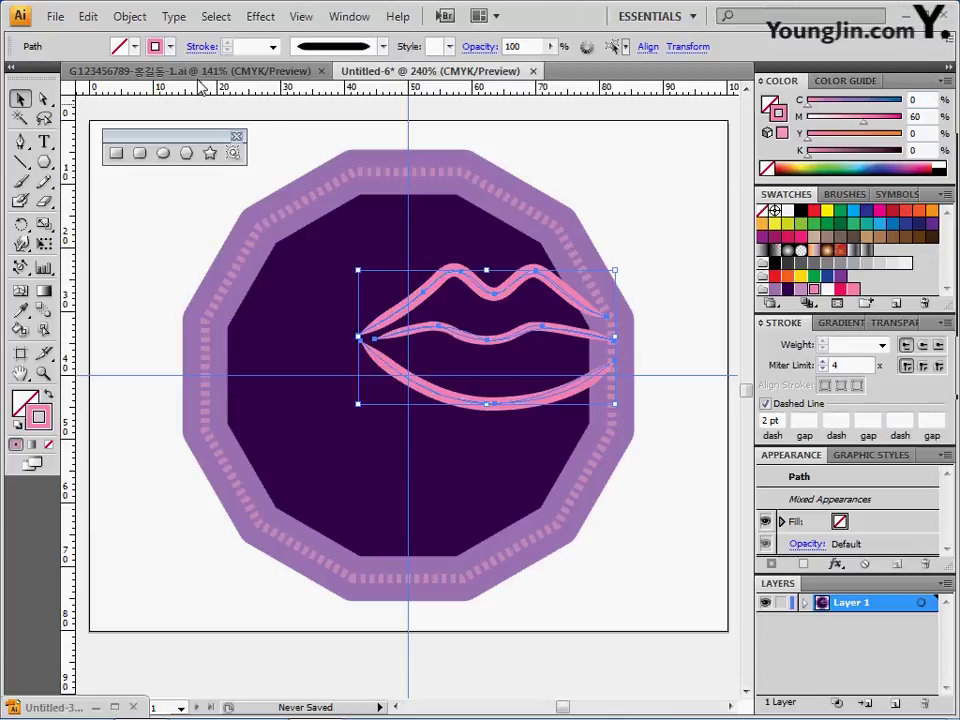
Expand the appearance of the three brushed lip paths into filled shapes, and deselect them
click(129, 20)
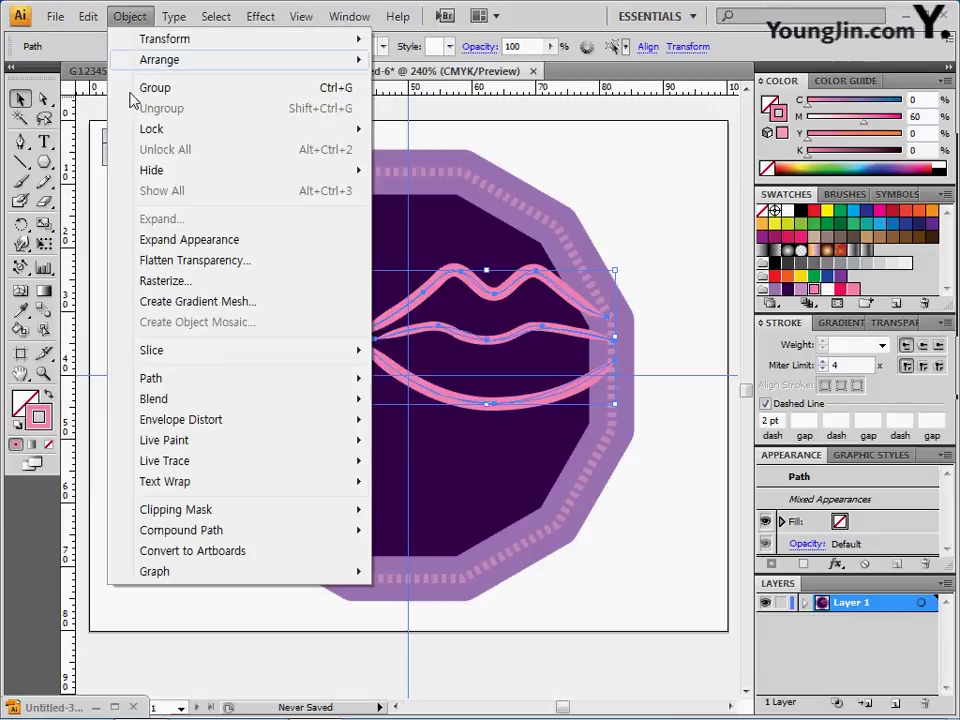
click(188, 243)
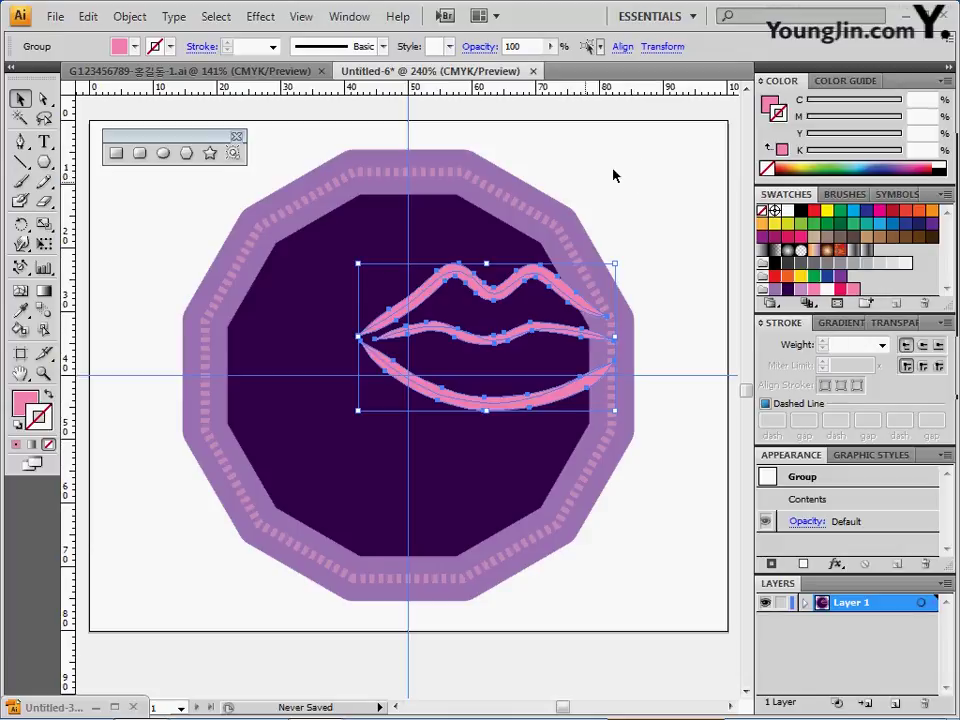
click(636, 191)
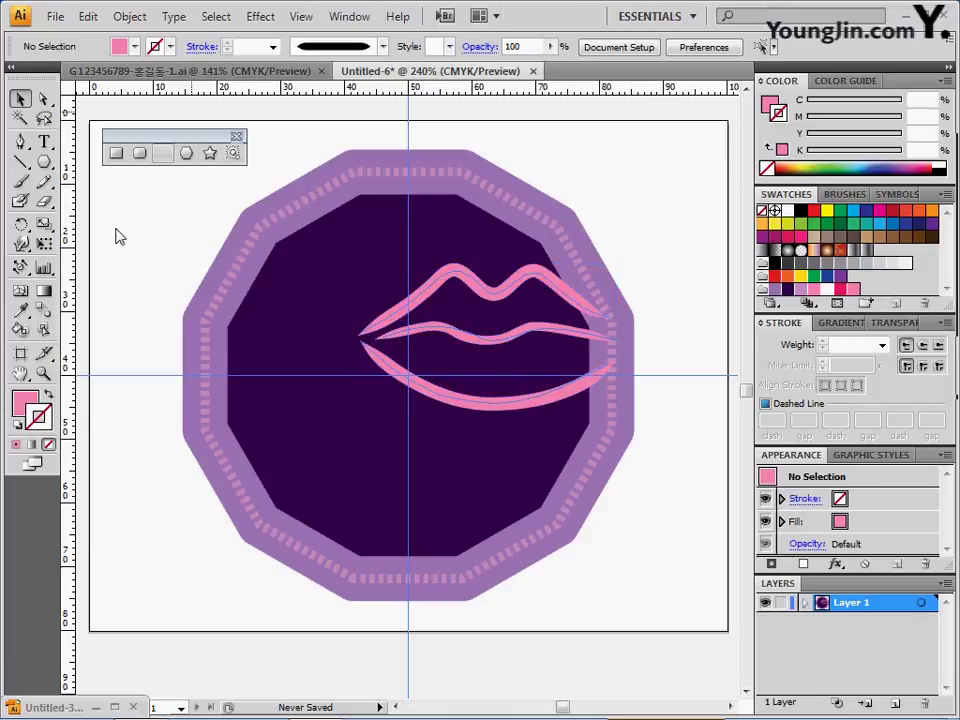
Draw an open Pen path with no fill and a 1 pt black stroke along the dark polygon's right edge, crossing all three lip shapes
click(20, 141)
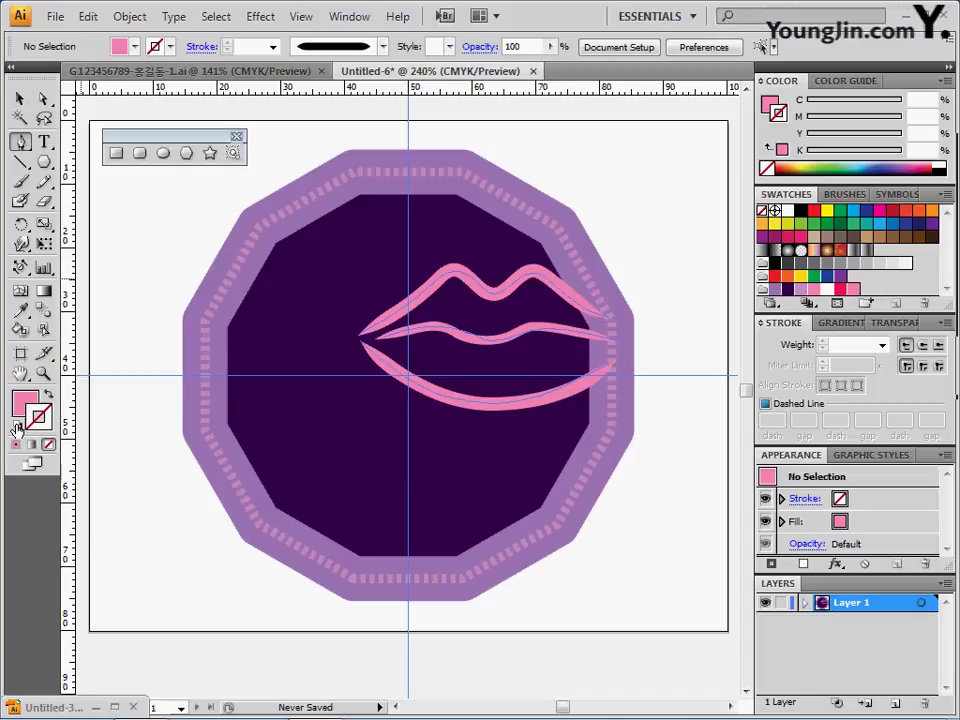
key(d)
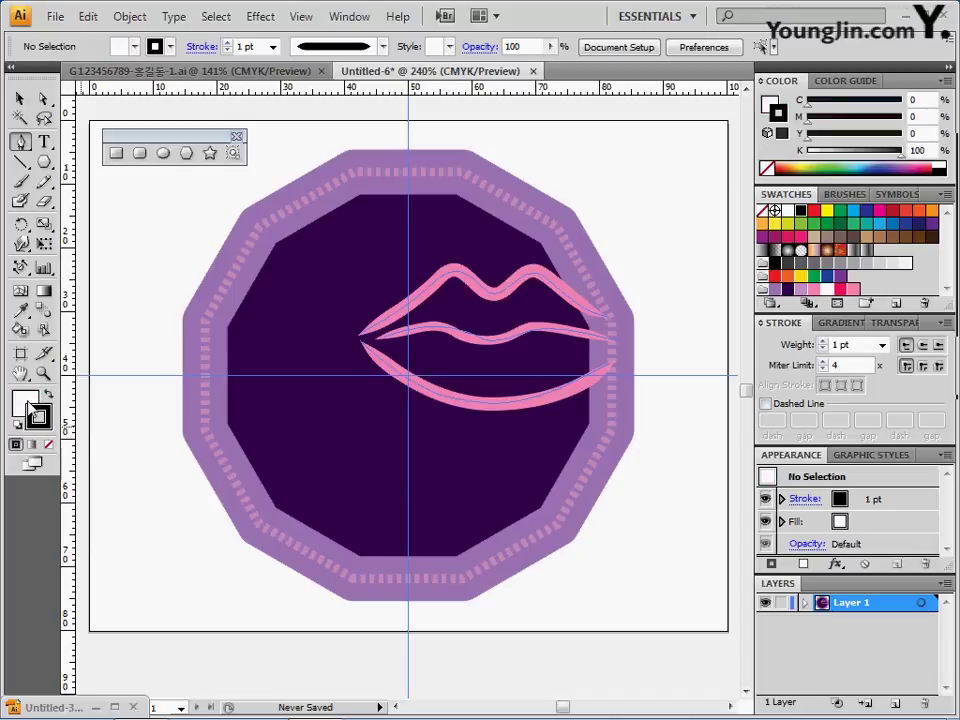
click(48, 444)
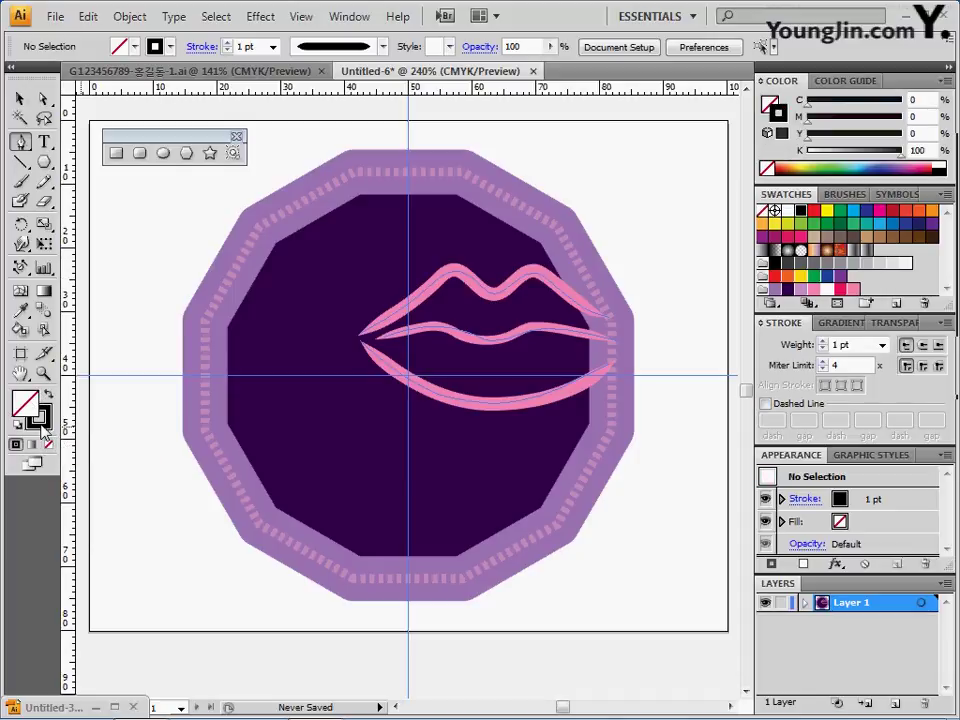
click(42, 420)
ctrl+click(583, 340)
drag(491, 369, 536, 289)
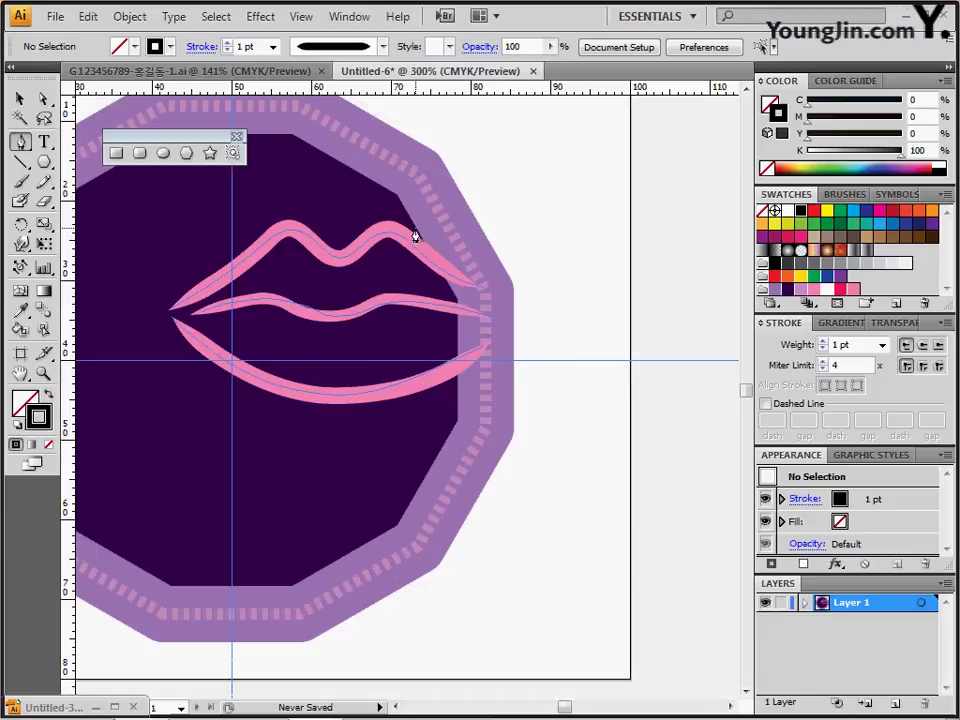
drag(416, 236, 456, 302)
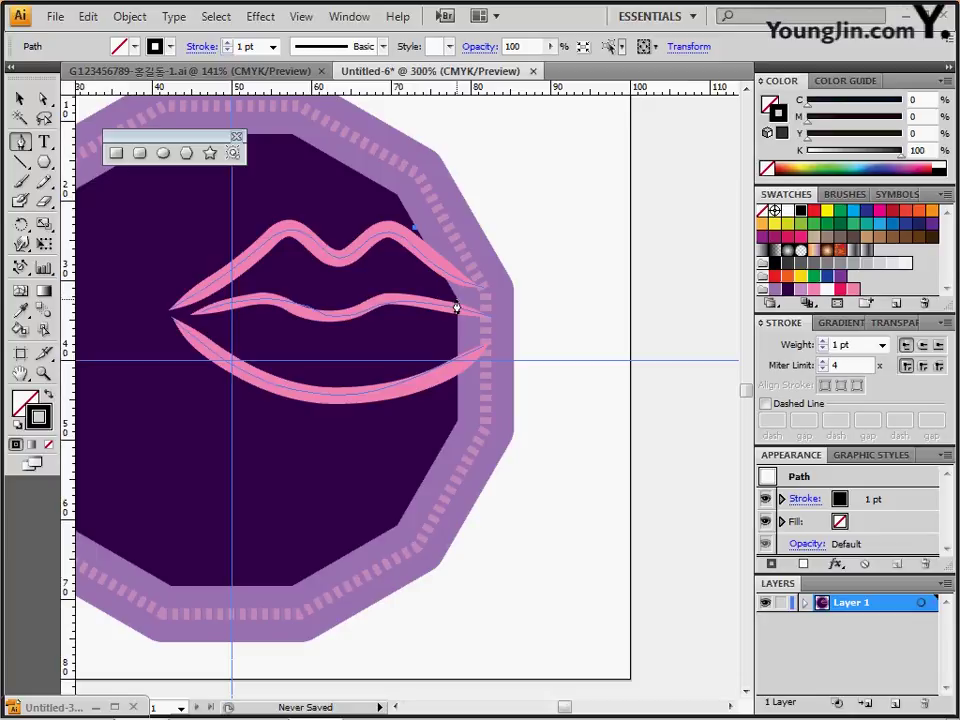
click(457, 419)
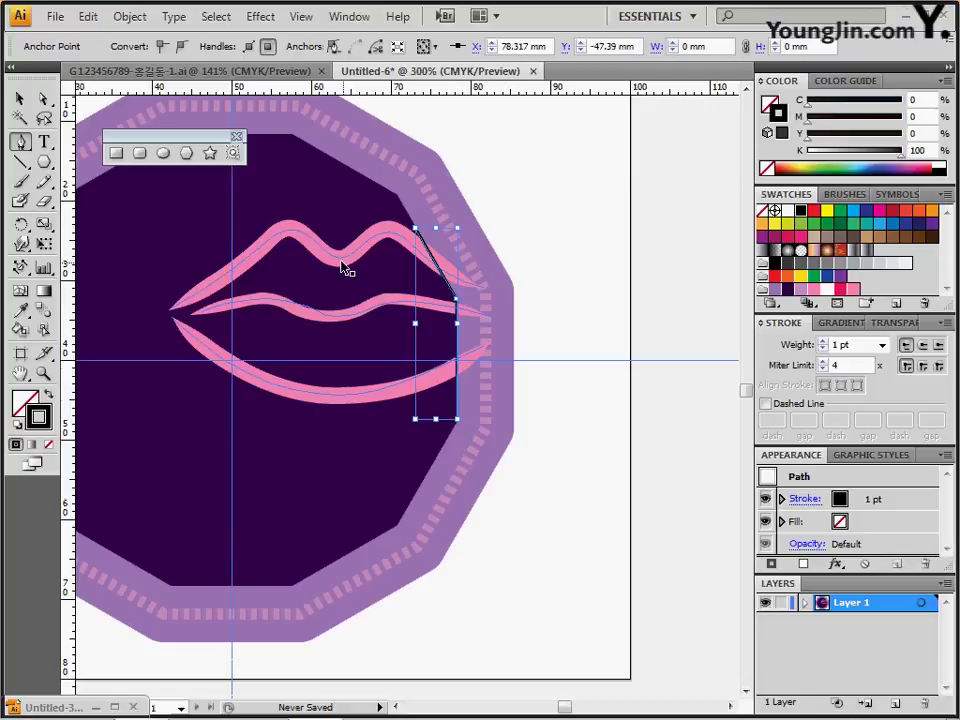
Select the cutting path together with the three lip shapes and split them with the Pathfinder's Divide
drag(343, 268, 369, 328)
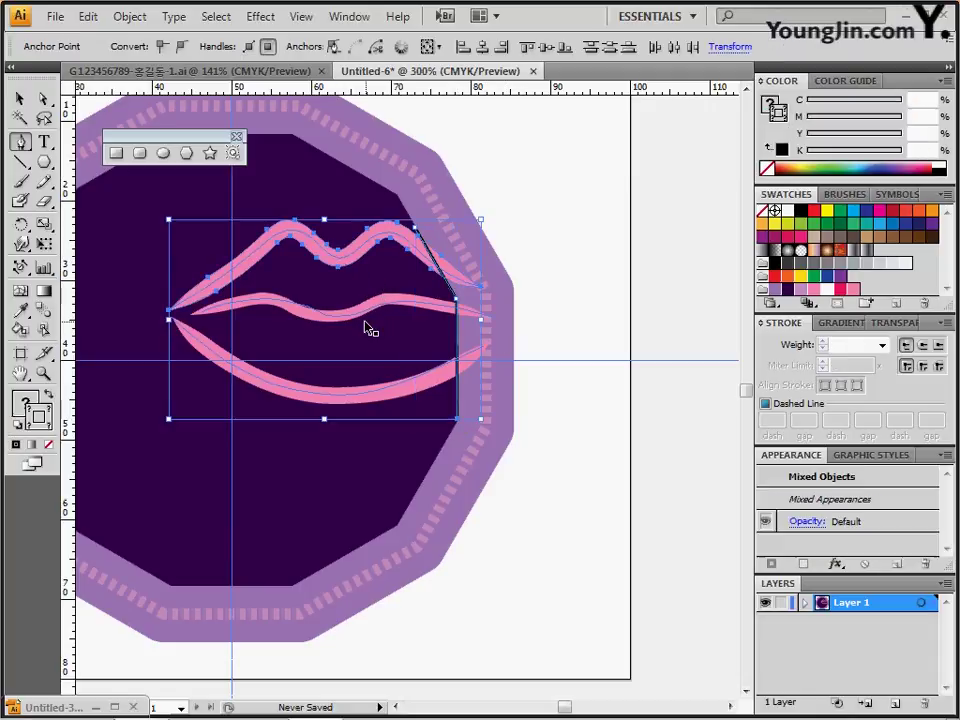
shift+click(375, 399)
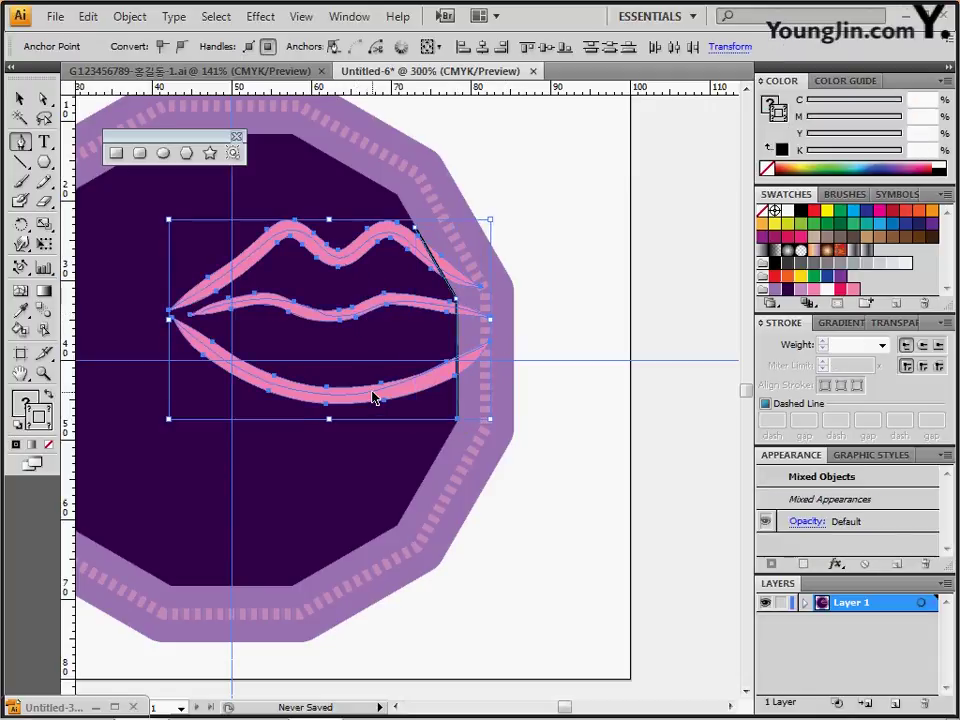
key(a)
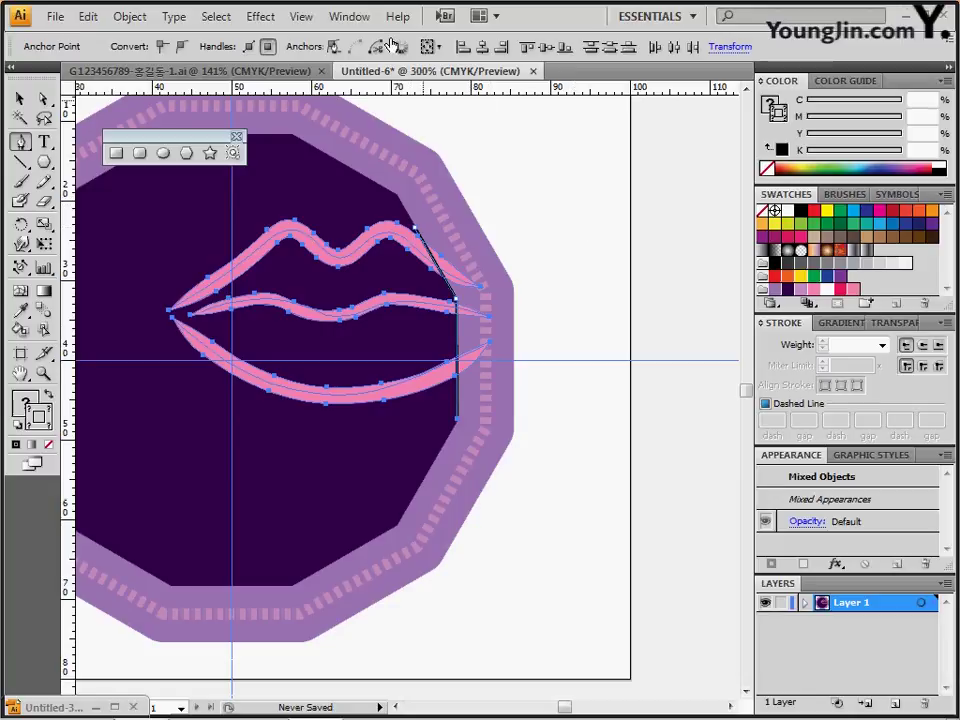
key(ctrl+shift+F9)
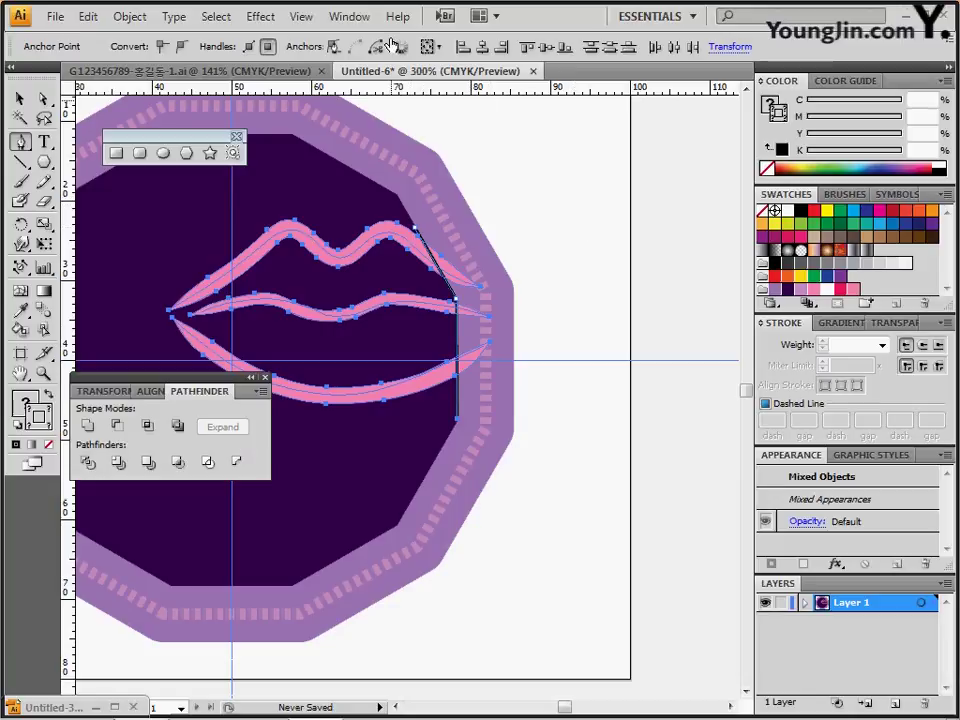
drag(178, 381, 617, 136)
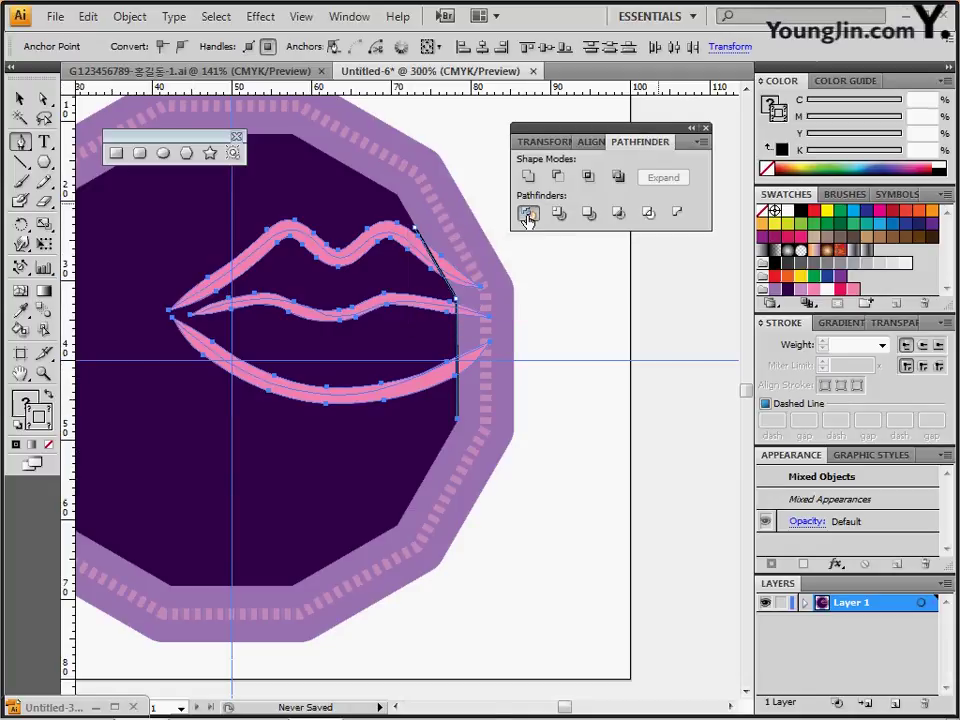
click(528, 215)
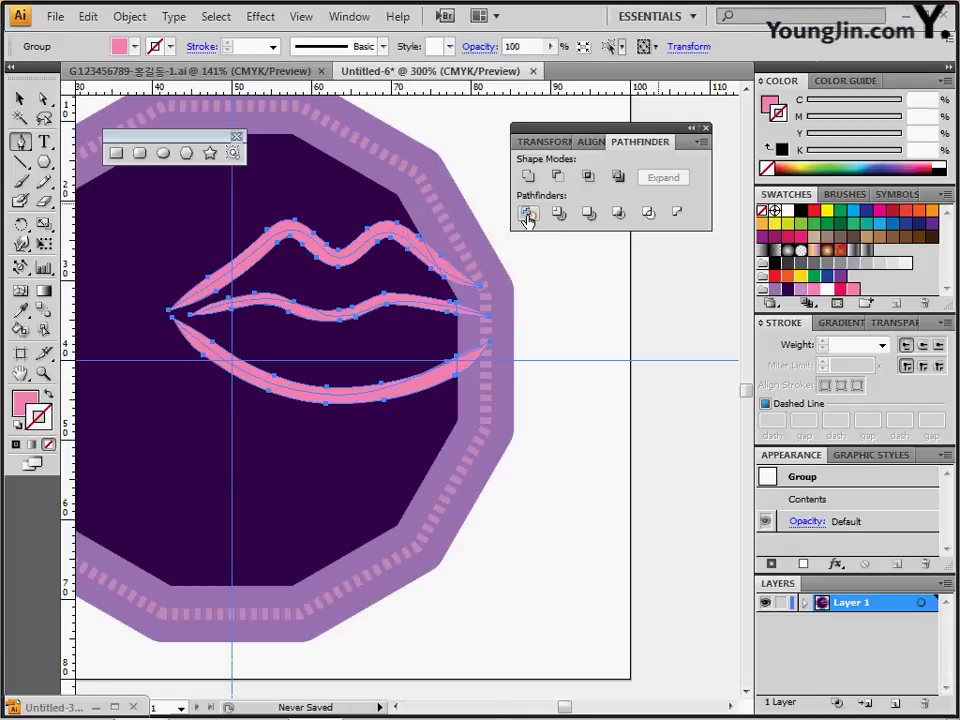
Isolate the divided lips group, delete the three end pieces outside the dark polygon, and exit isolation mode
key(ctrl)
ctrl+double_click(398, 237)
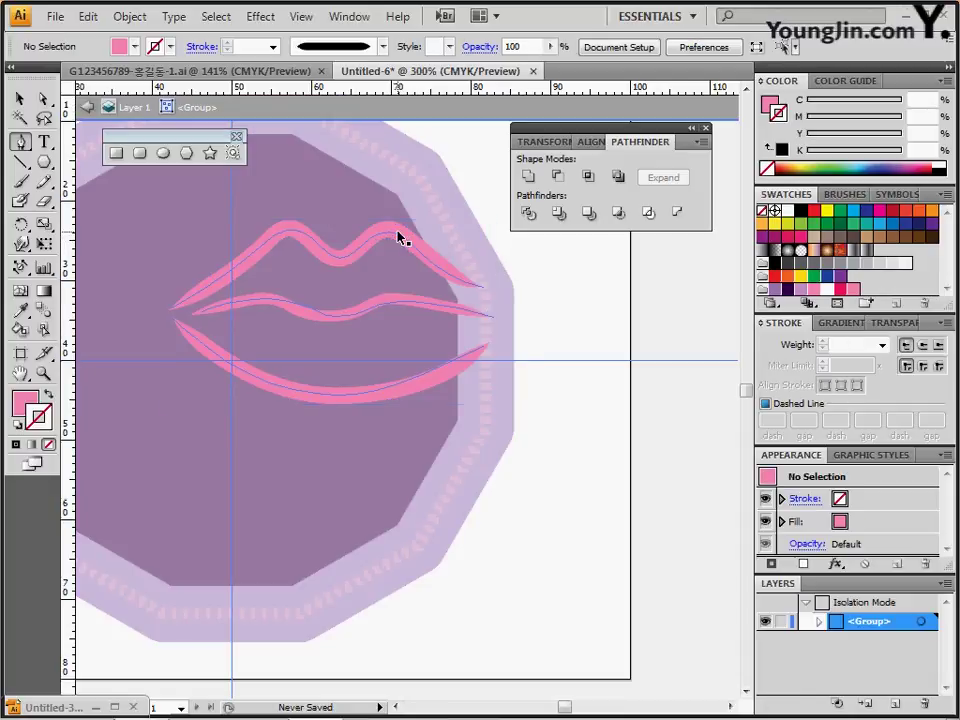
ctrl+click(458, 278)
ctrl+shift+click(471, 318)
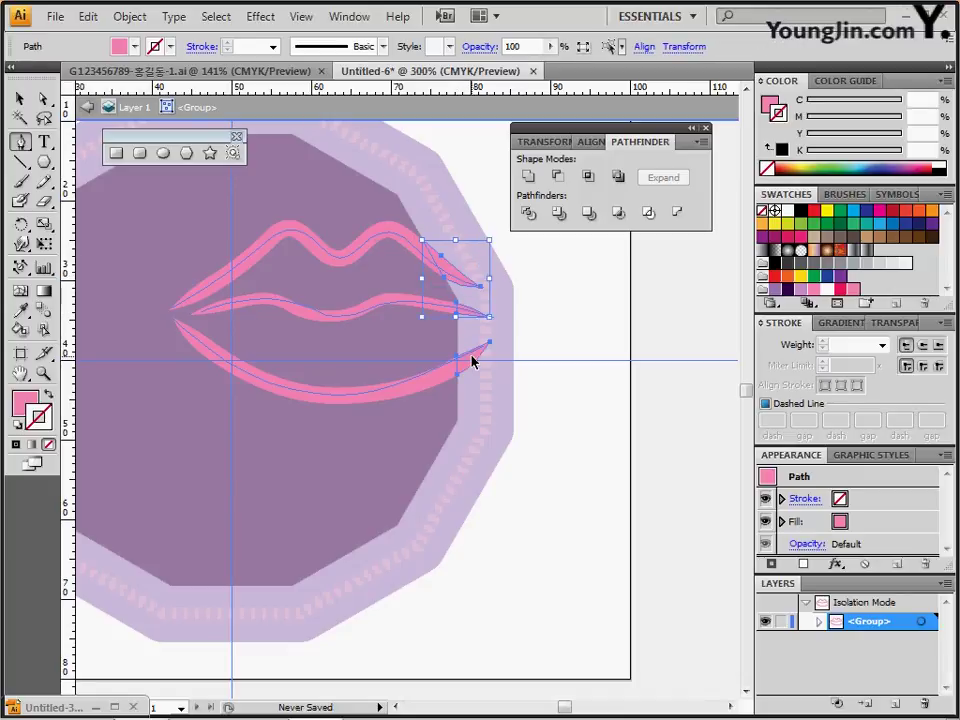
ctrl+shift+click(473, 360)
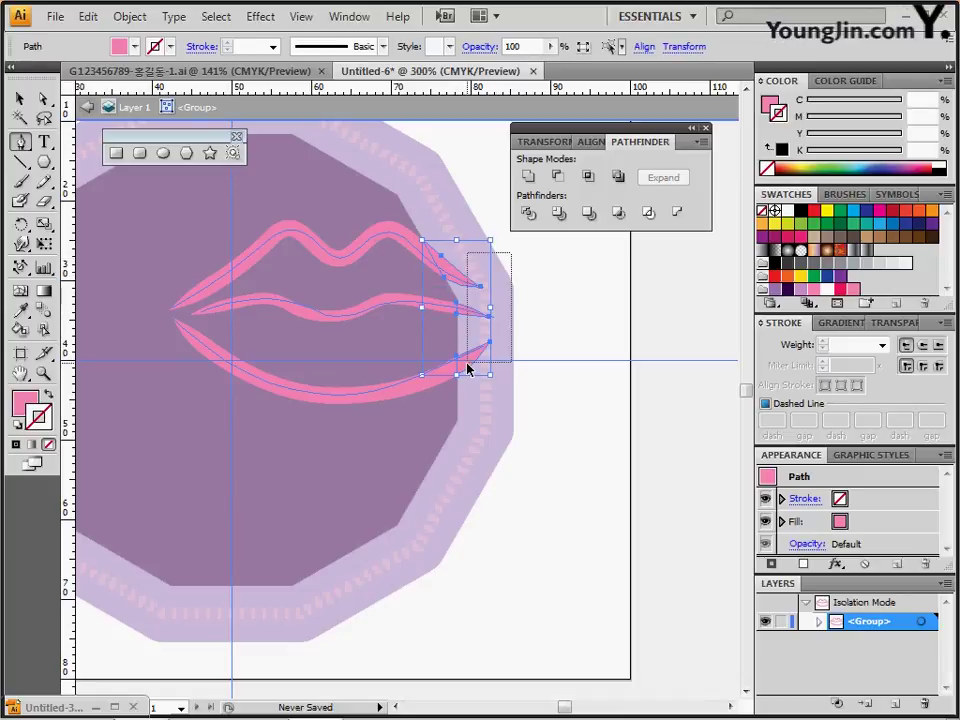
ctrl+click(567, 378)
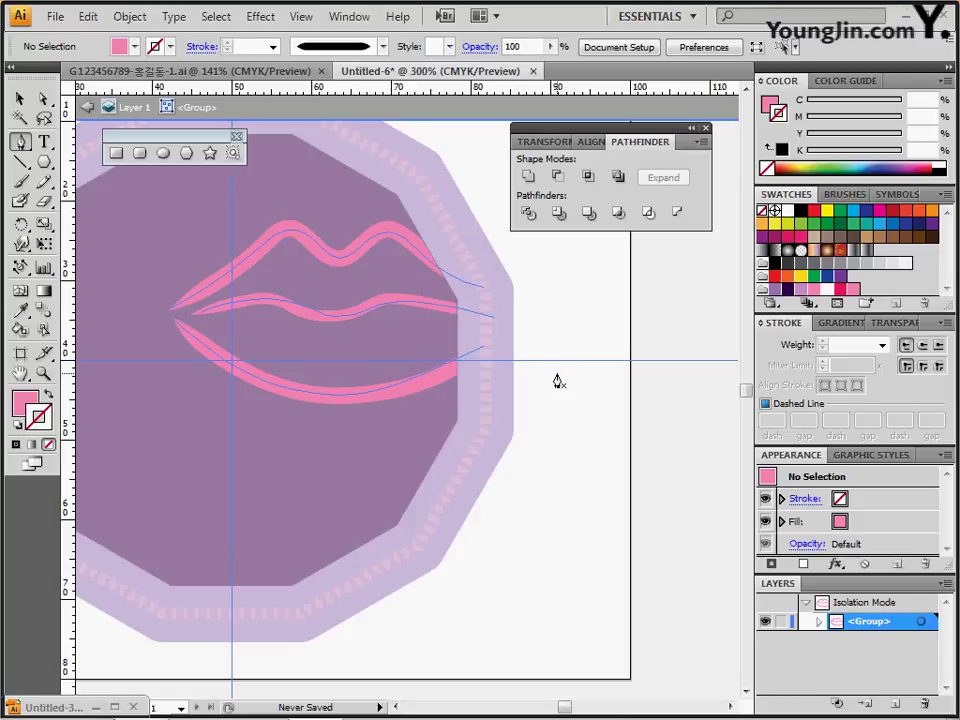
key(Escape)
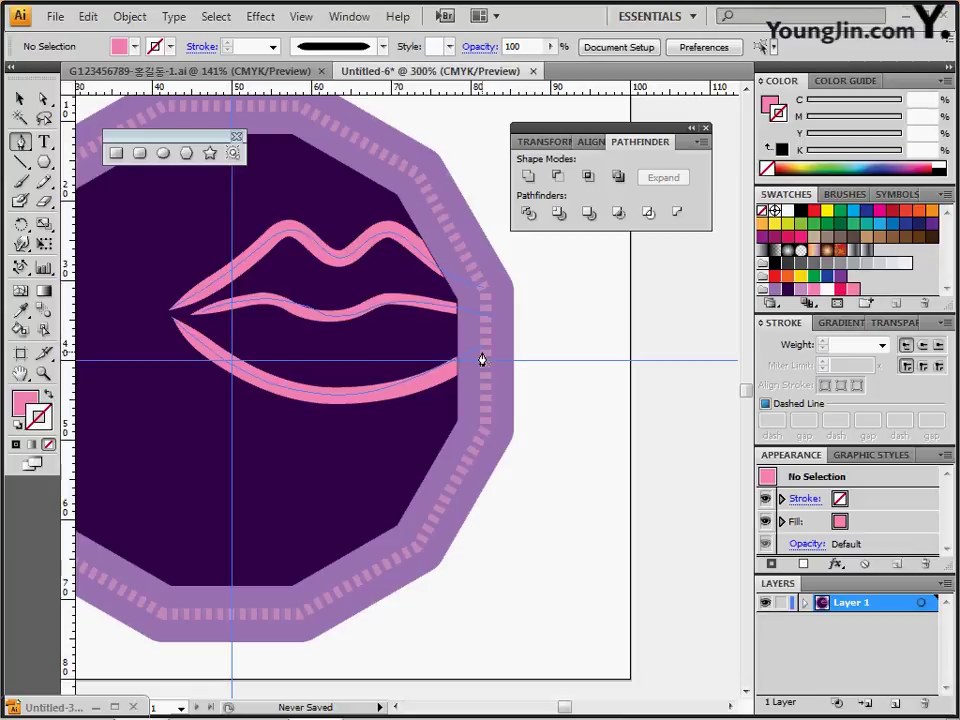
Create a four-pointed star between the lips with Radius 1 of 4 mm and Radius 2 of 2 mm
drag(470, 347, 540, 347)
drag(639, 127, 654, 112)
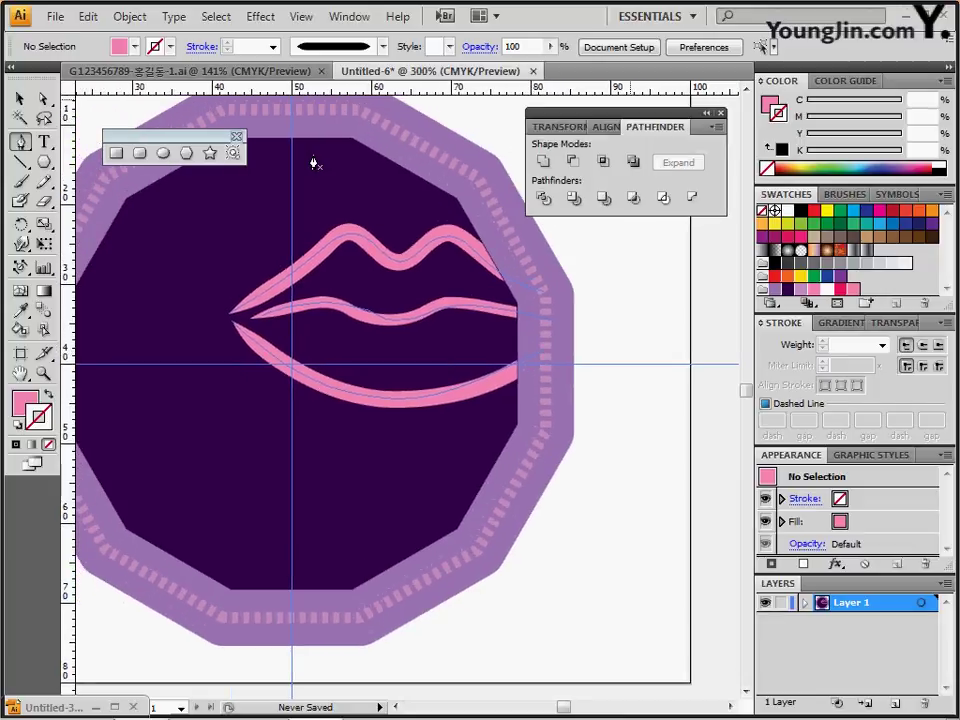
click(209, 153)
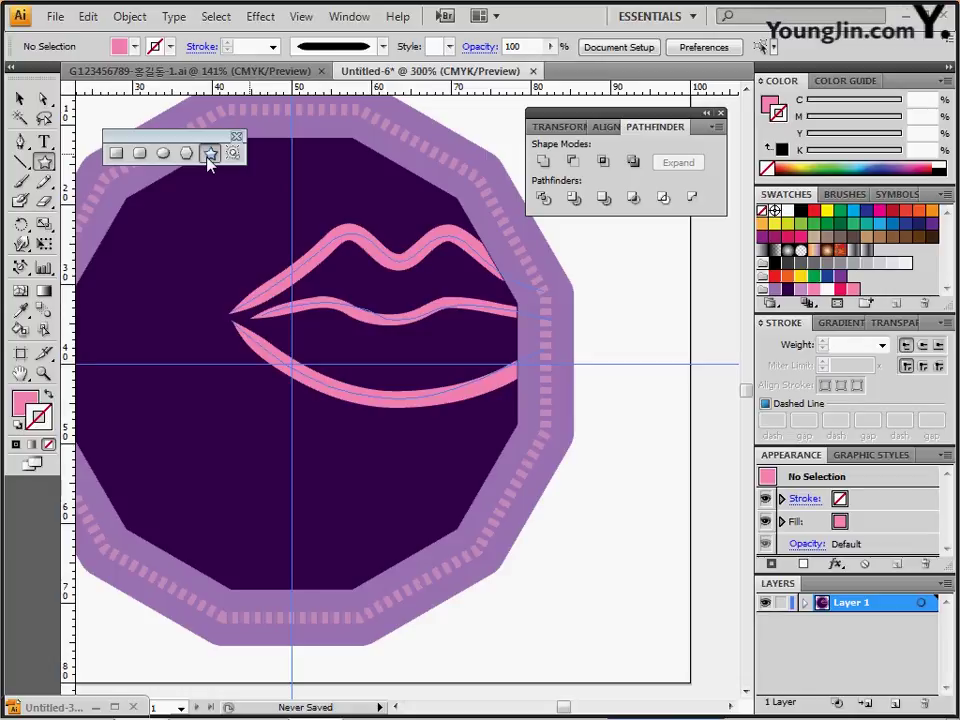
click(330, 333)
click(478, 347)
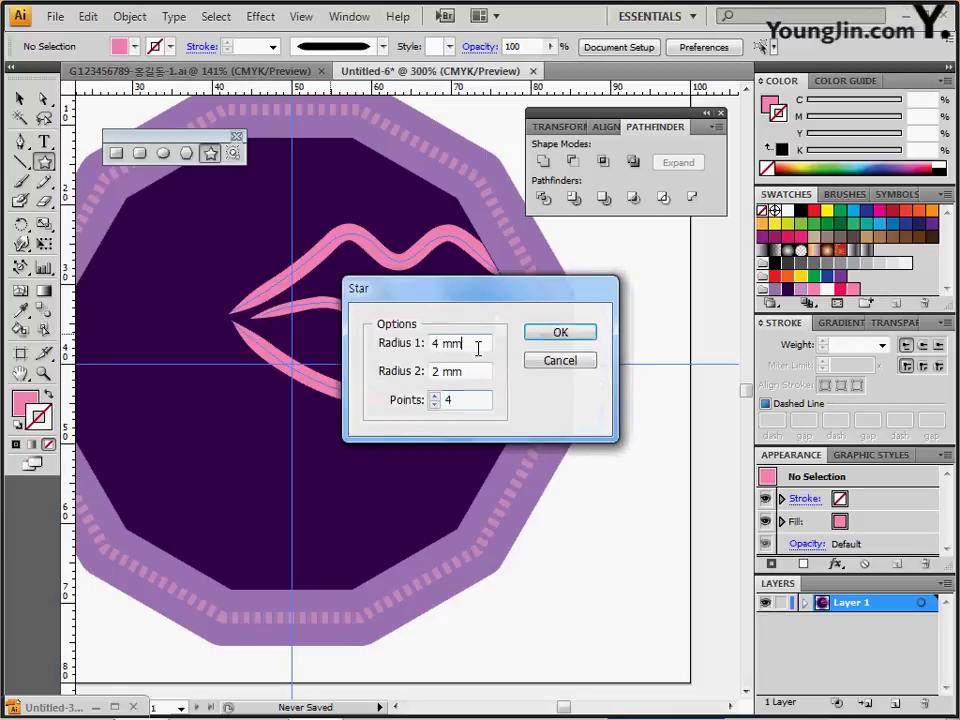
drag(467, 345, 432, 344)
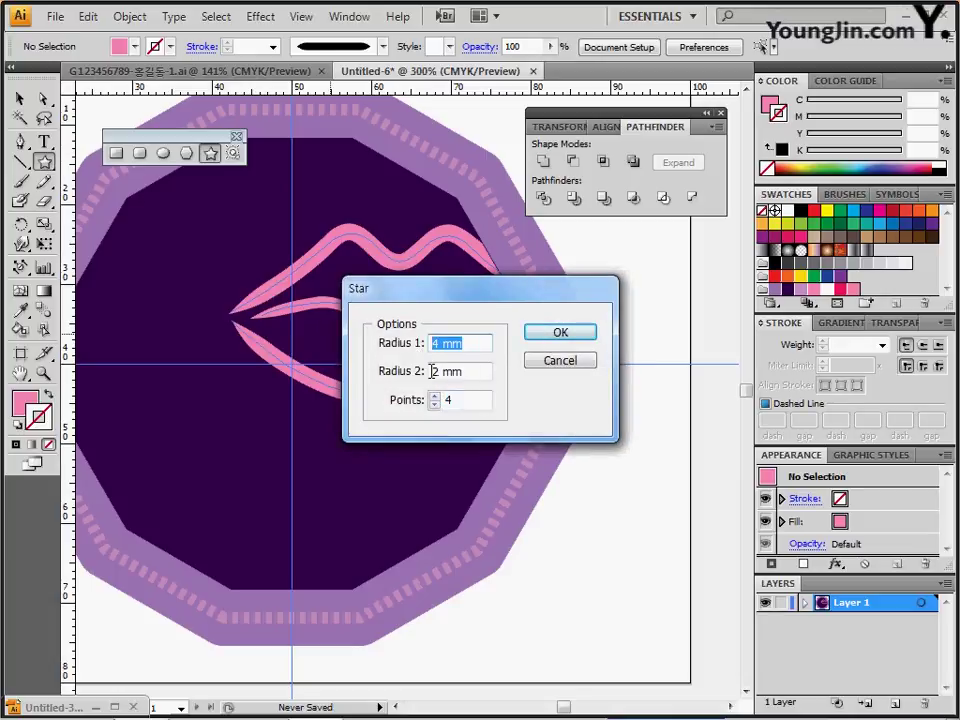
key(Tab)
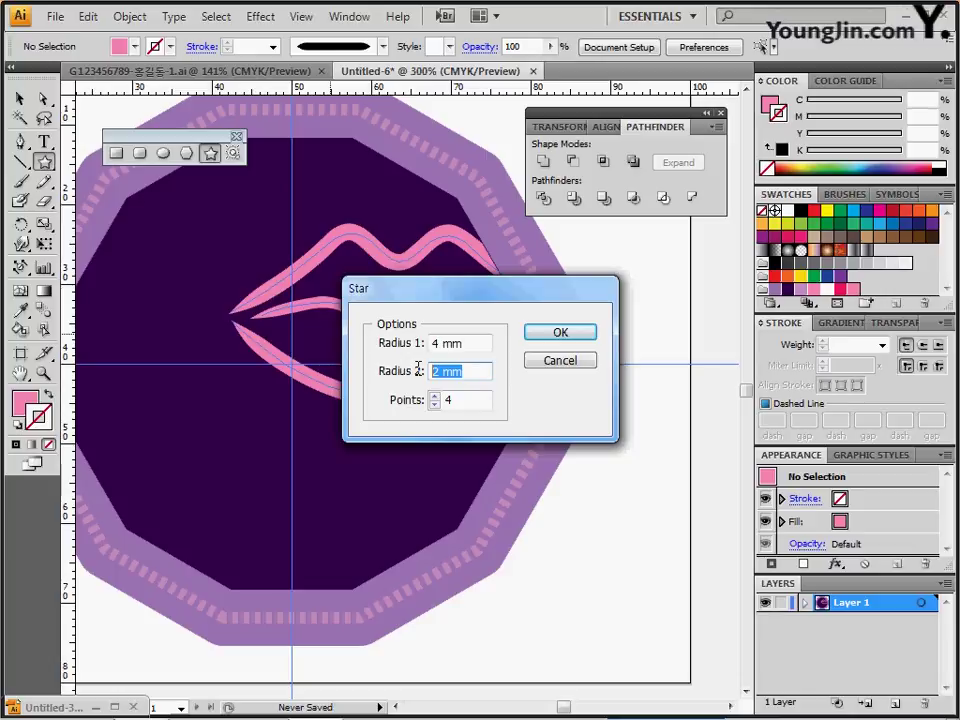
click(482, 401)
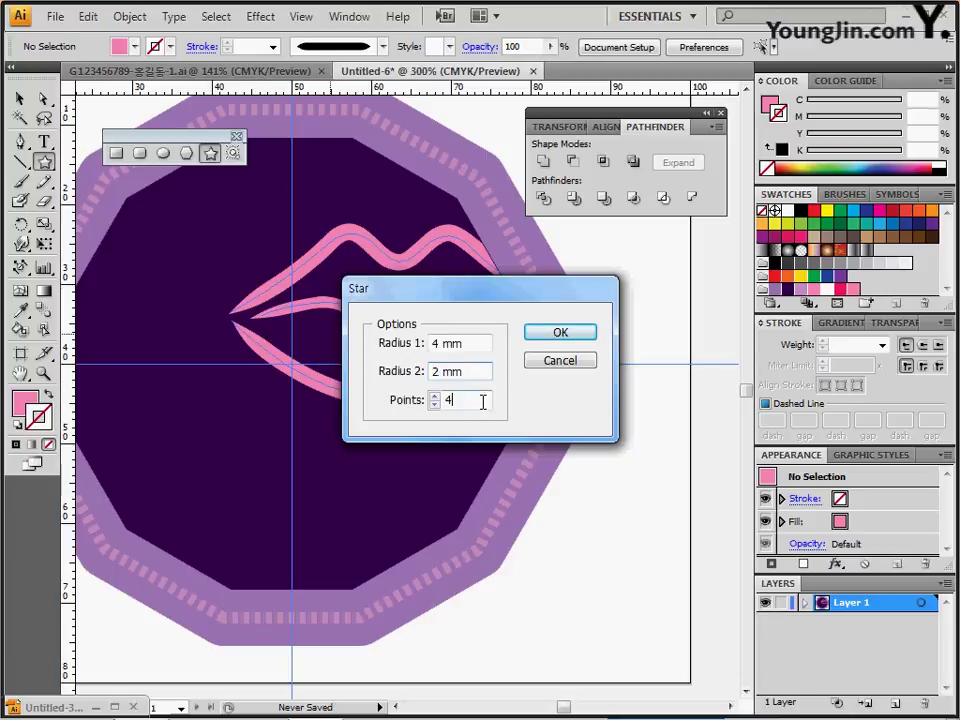
click(557, 336)
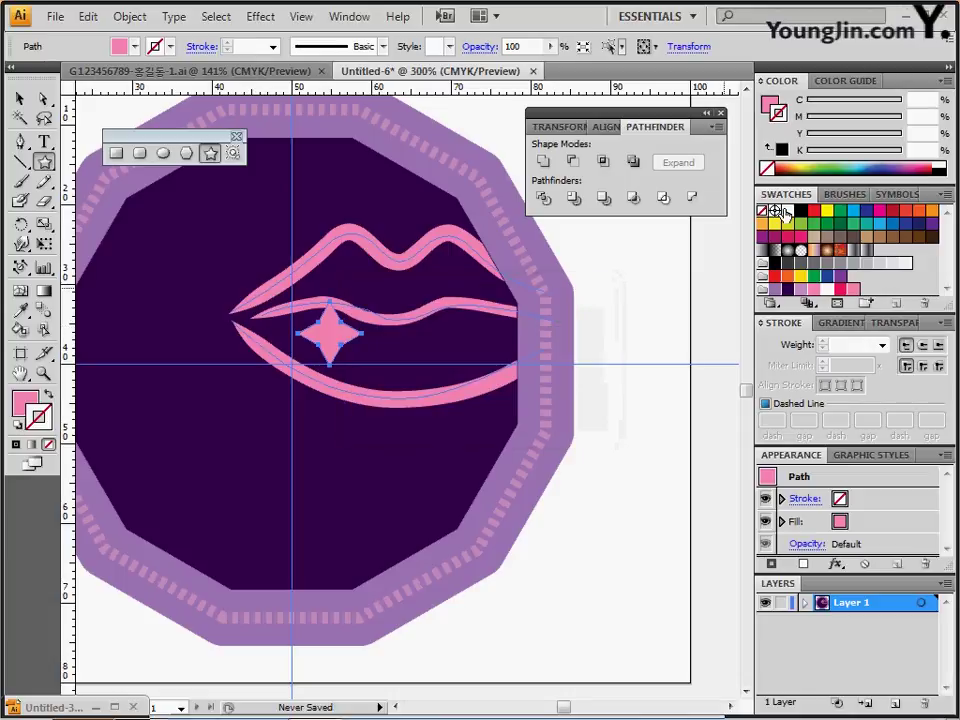
Fill the star with white and move it slightly down into the gap above the lower lip
key(x)
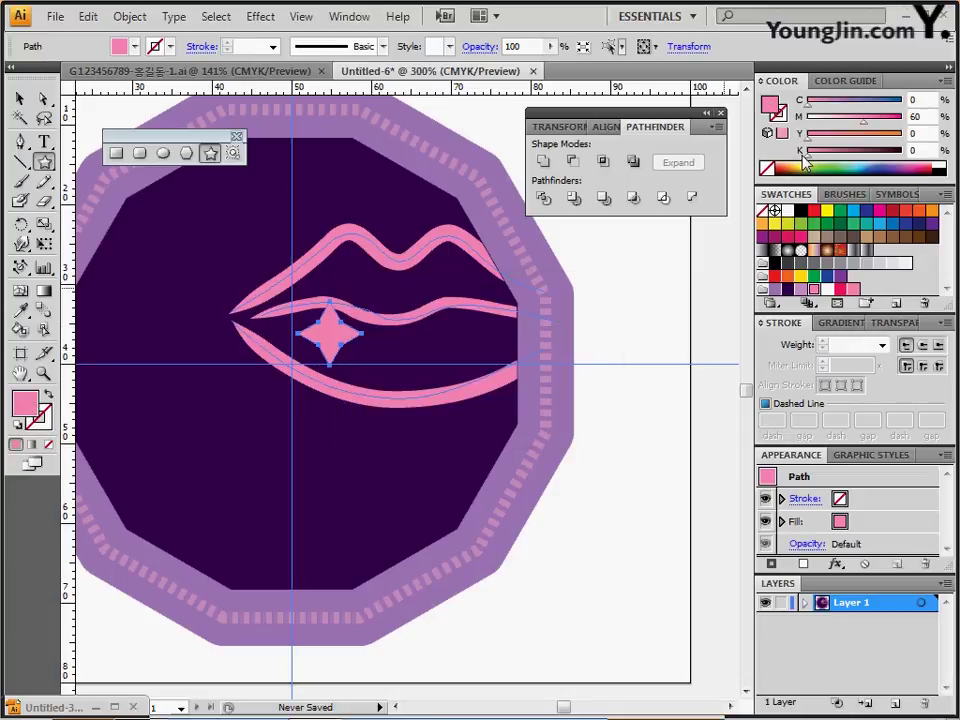
click(788, 212)
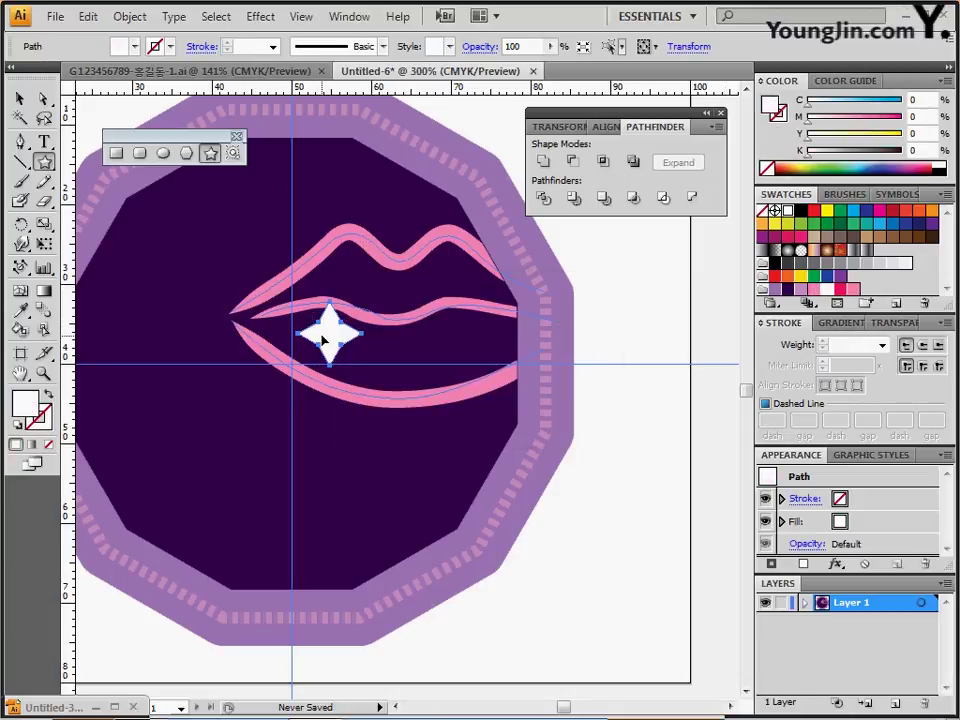
drag(319, 364, 330, 352)
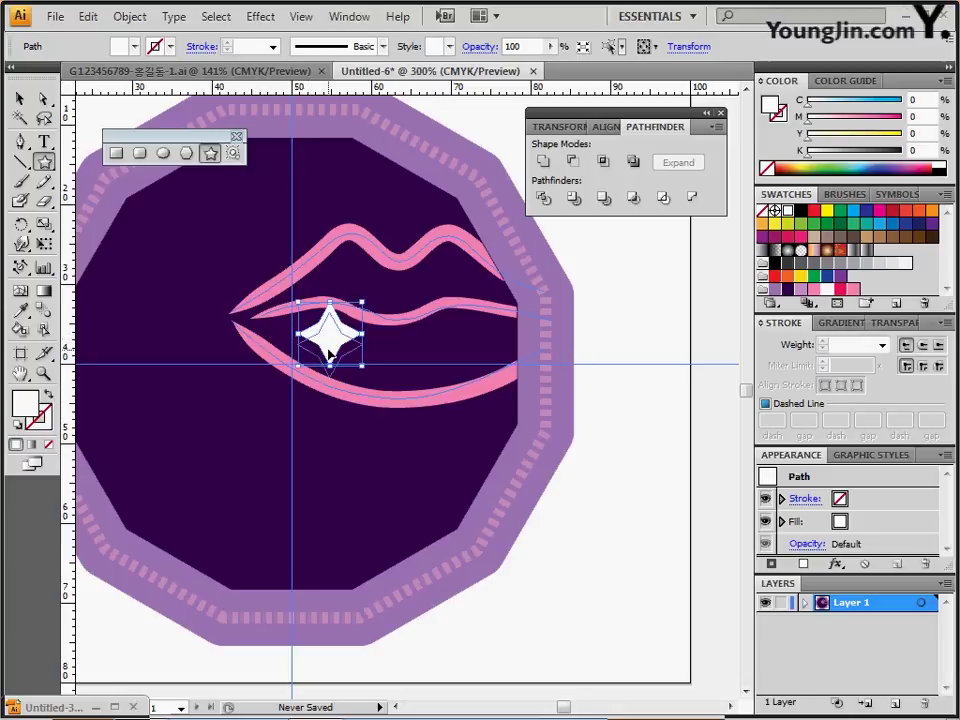
Apply the Pucker & Bloat effect to the white star with a value of -80%
click(264, 18)
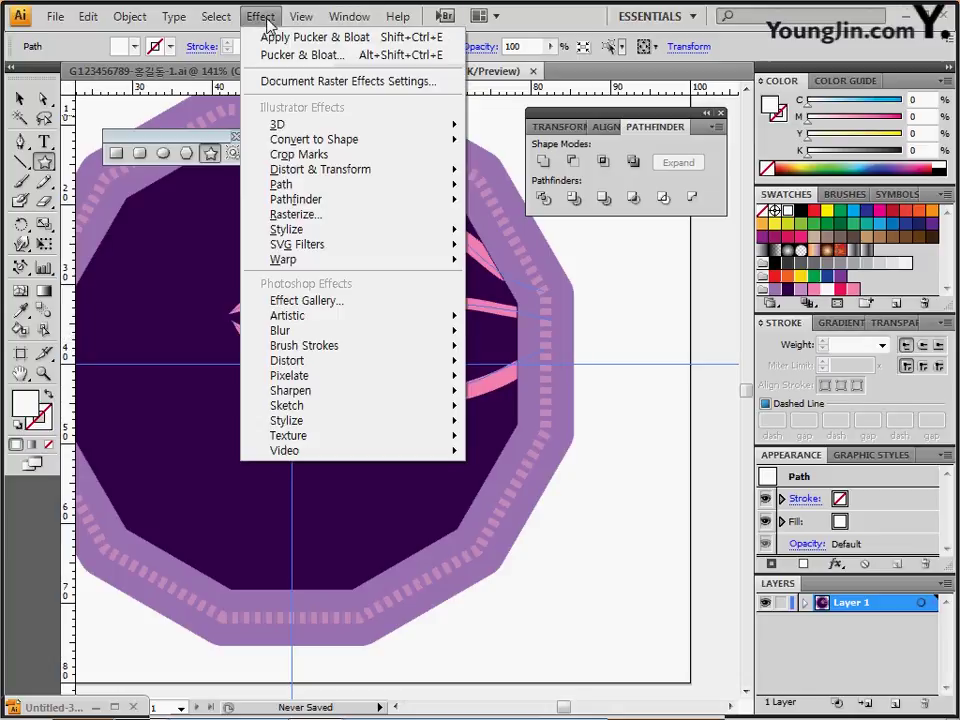
mouse_move(307, 177)
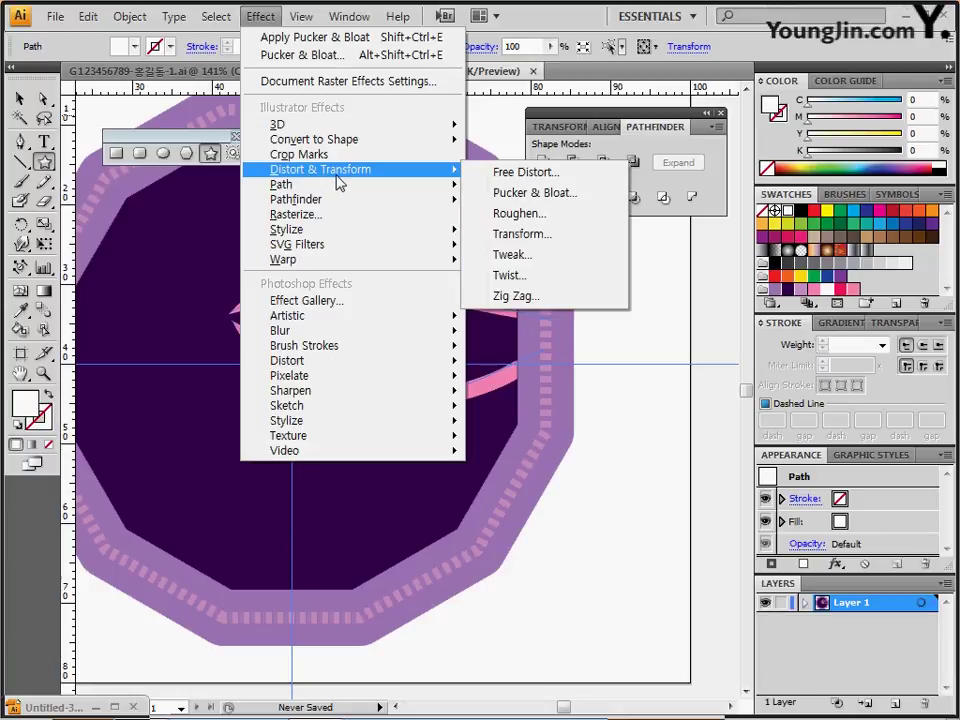
click(552, 193)
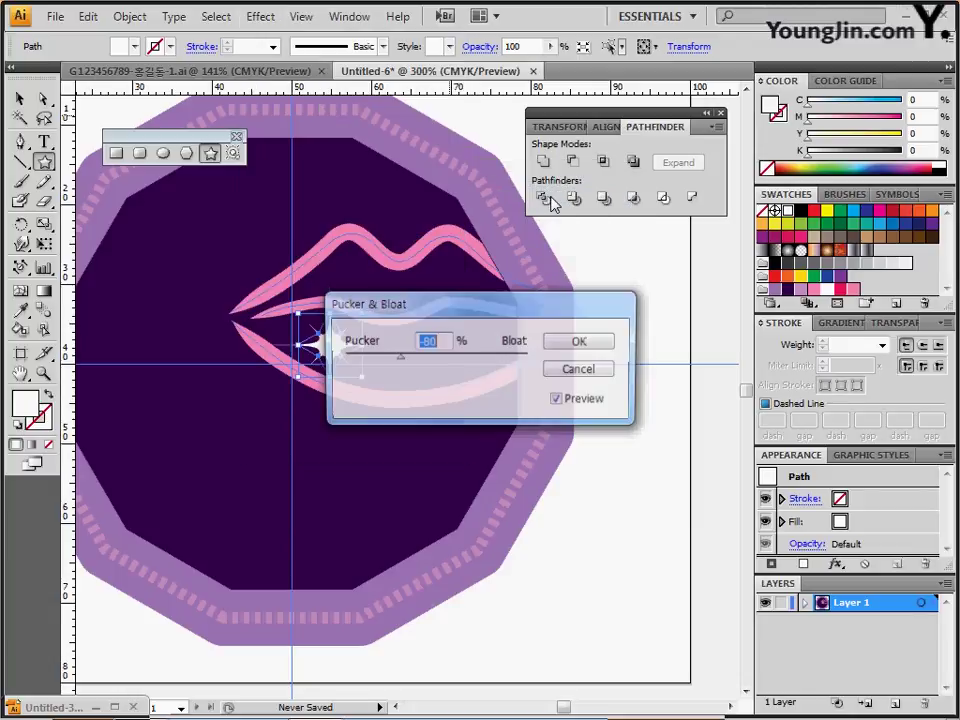
drag(517, 312, 645, 311)
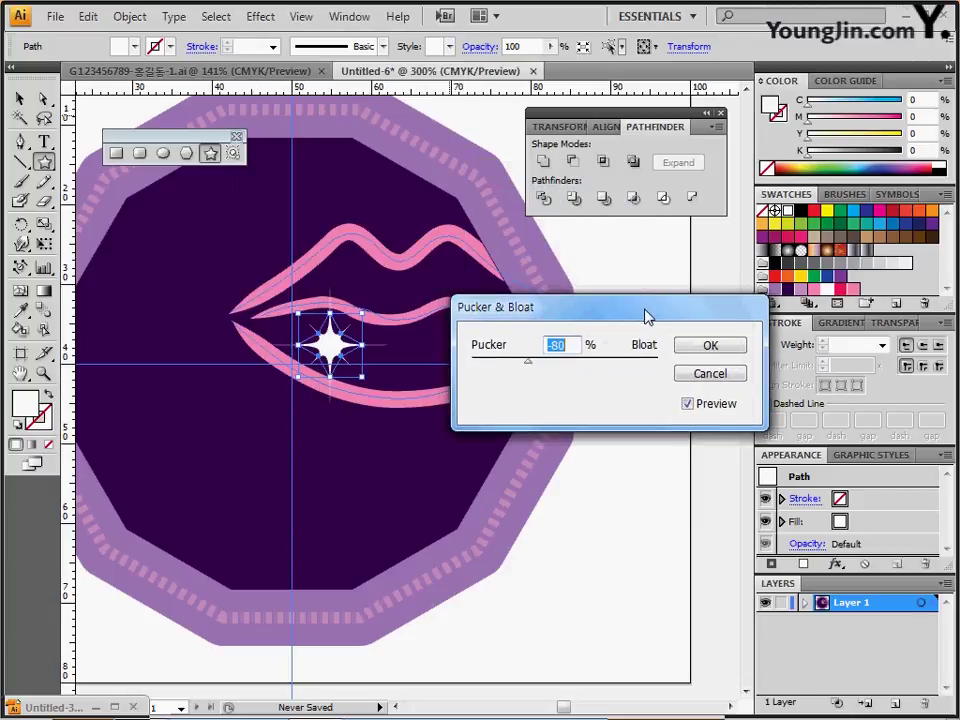
click(575, 345)
click(710, 346)
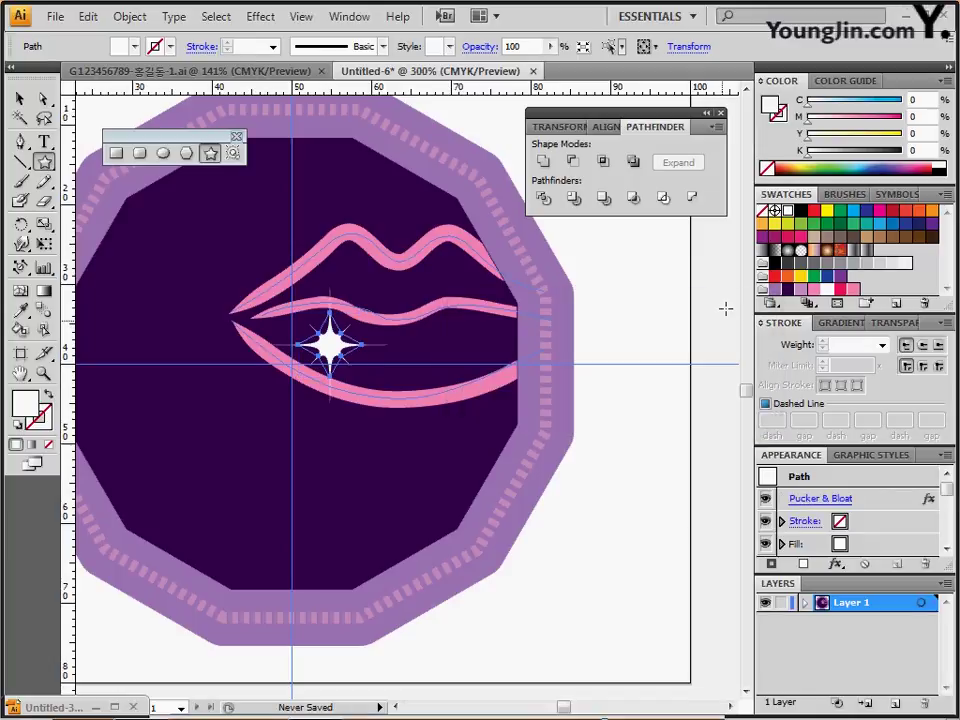
Expand the star's appearance, shift it slightly down and to the right between the lips, and deselect it
click(129, 17)
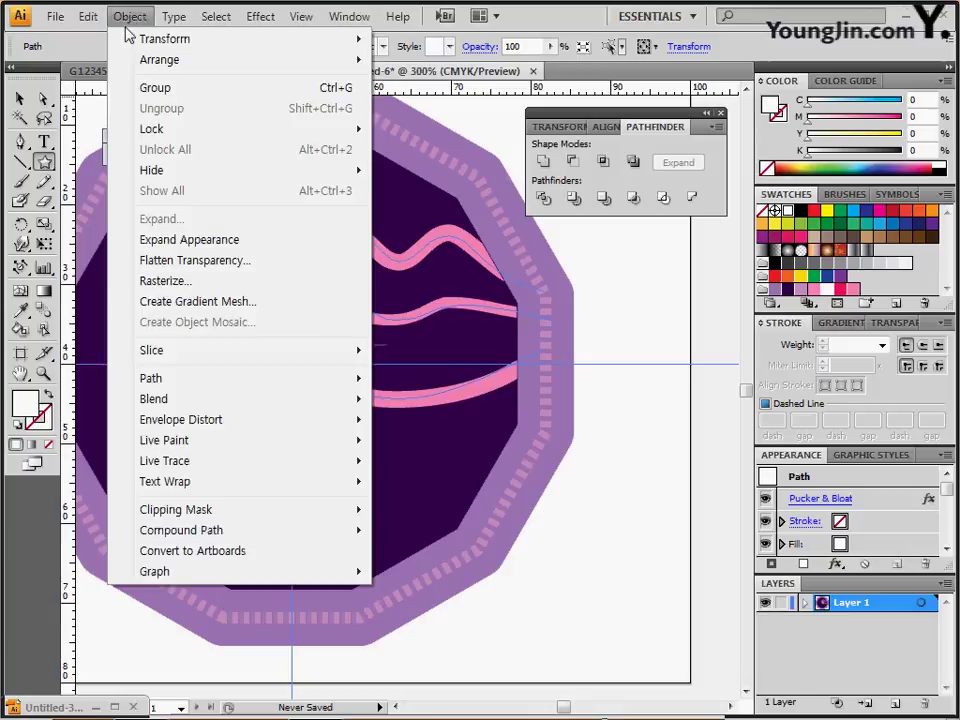
click(188, 245)
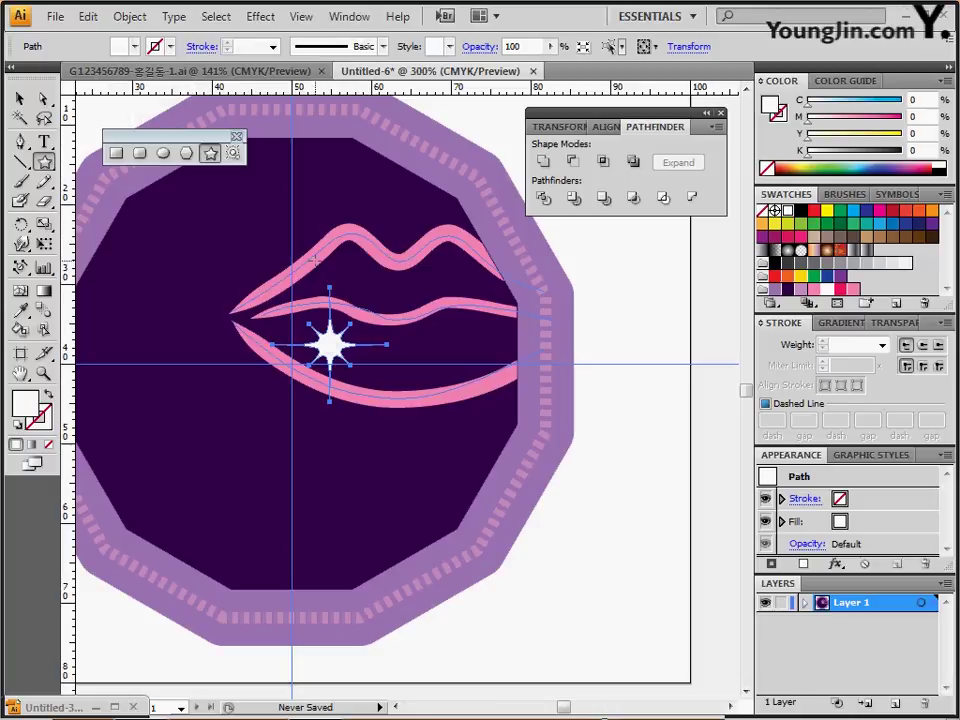
drag(333, 347, 340, 352)
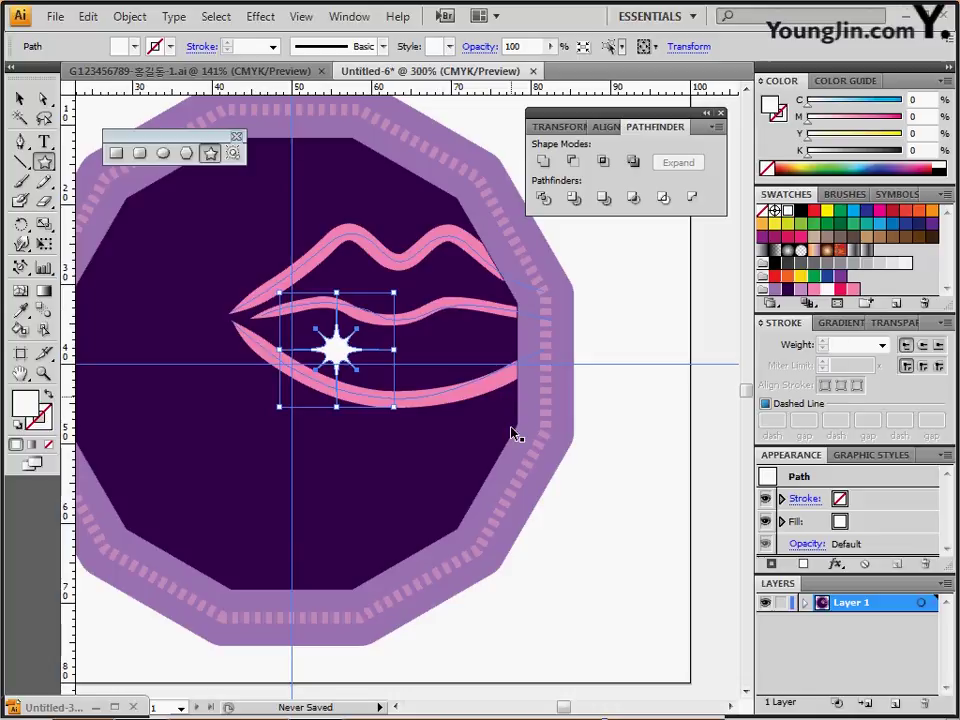
click(619, 474)
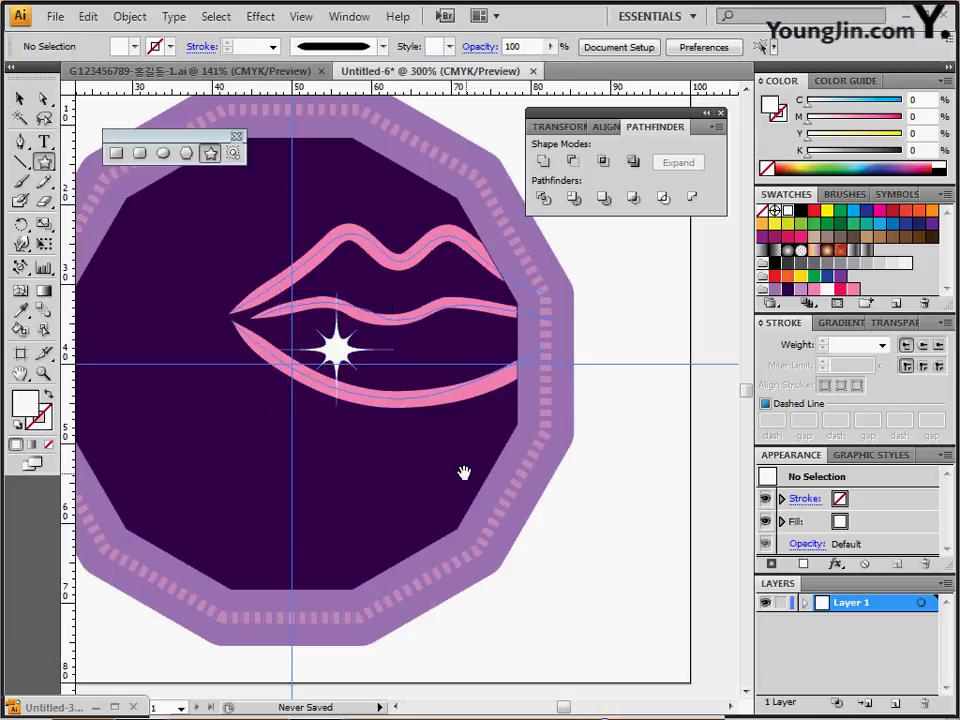
Create a rectangle 5 mm wide and 13 mm high in the empty canvas to the right of the artboard
drag(464, 473, 483, 347)
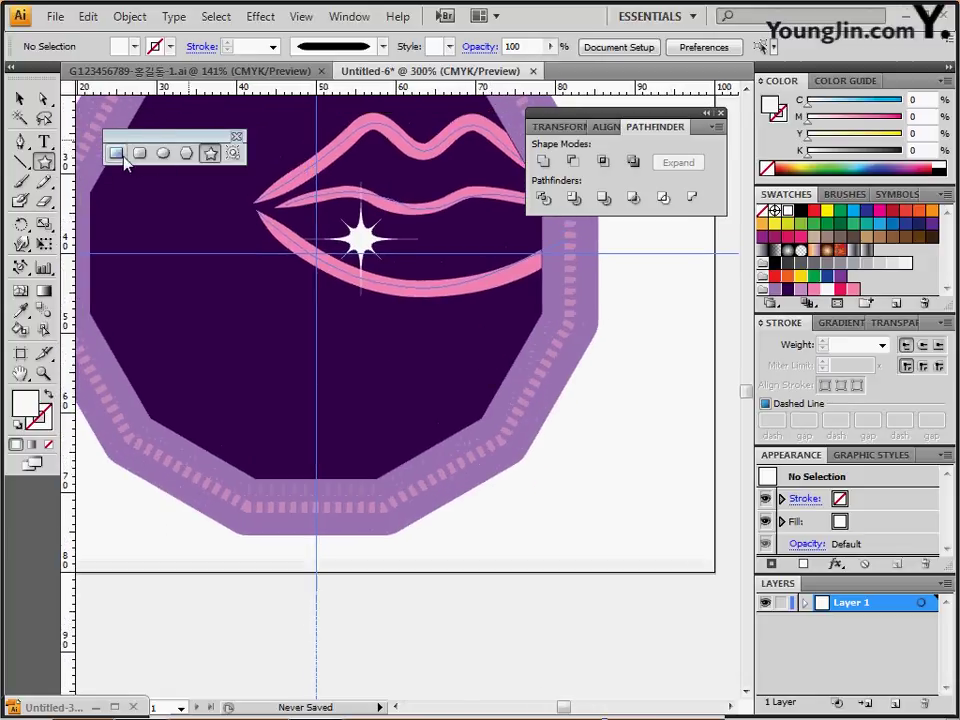
click(125, 157)
drag(424, 339, 196, 272)
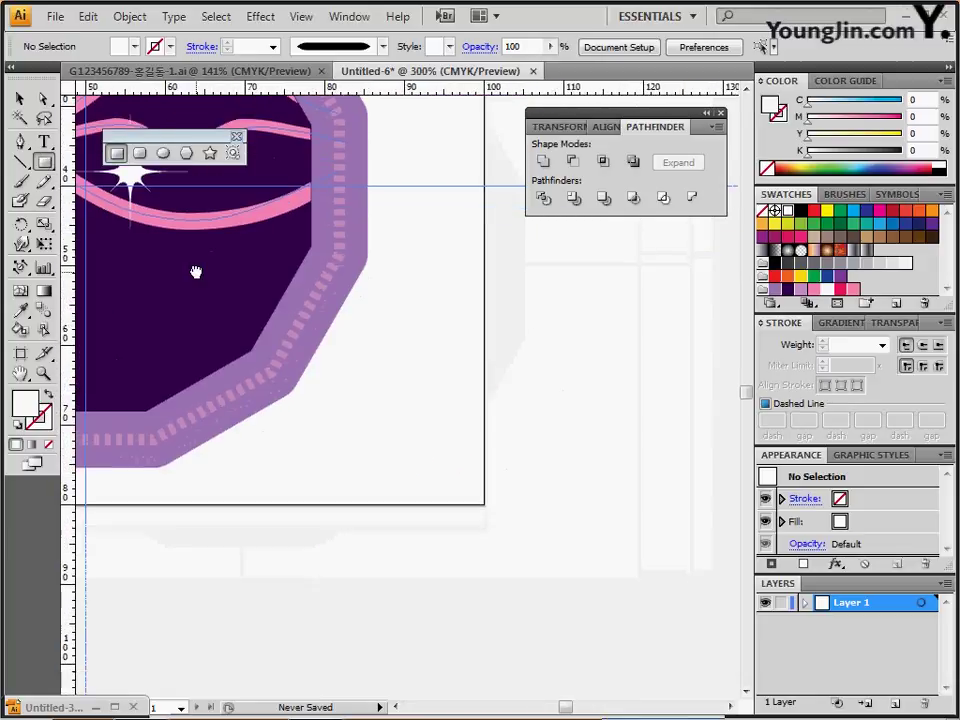
drag(660, 242, 235, 235)
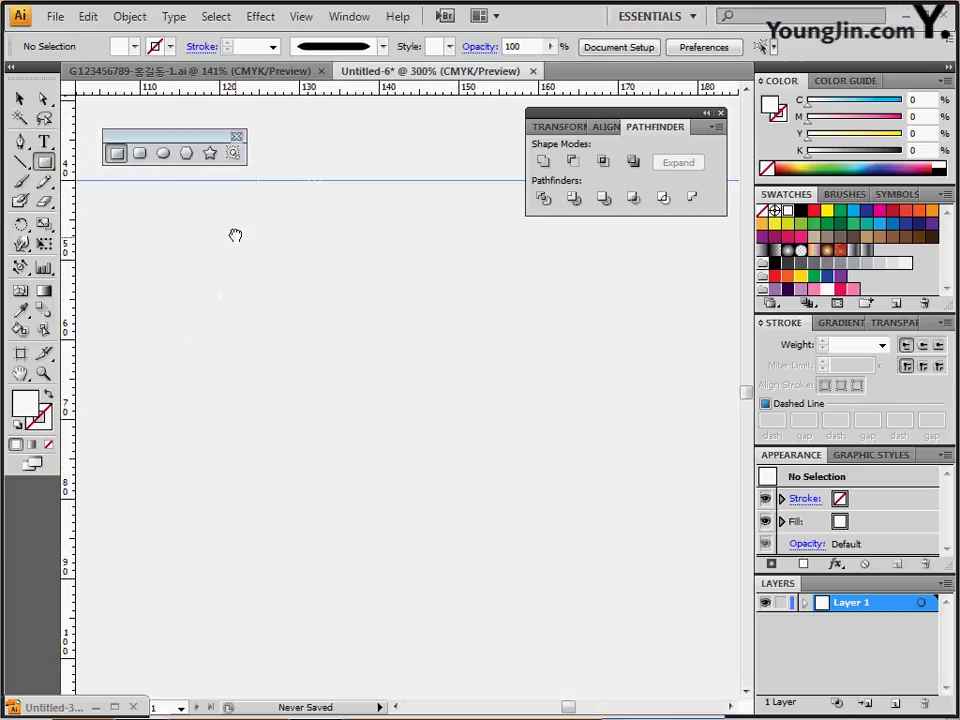
click(236, 257)
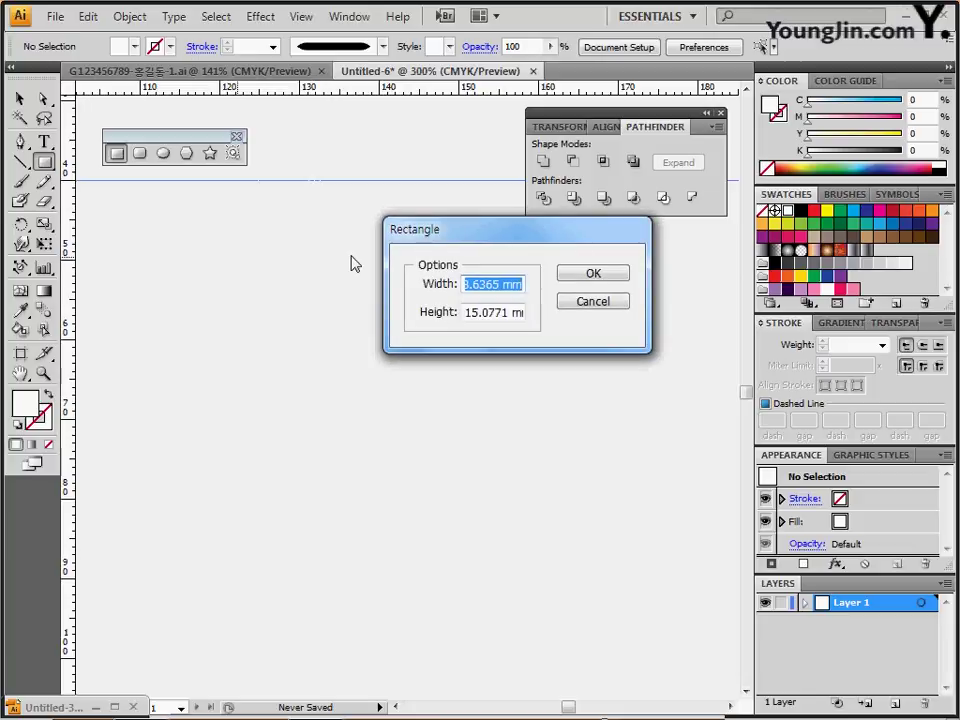
text(5)
key(Tab)
text(13)
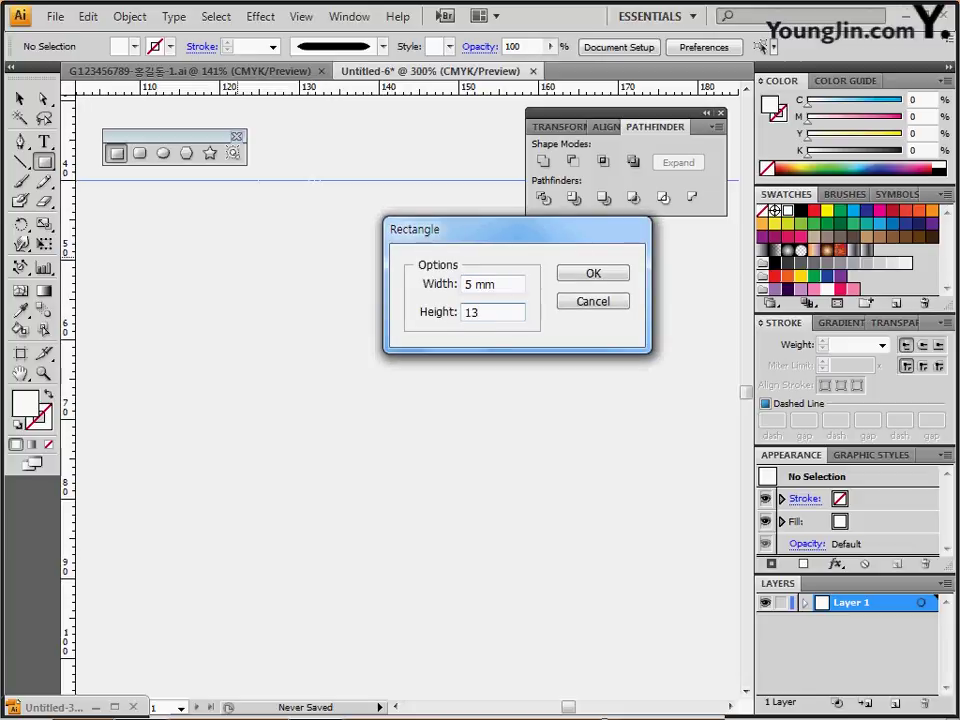
key(Return)
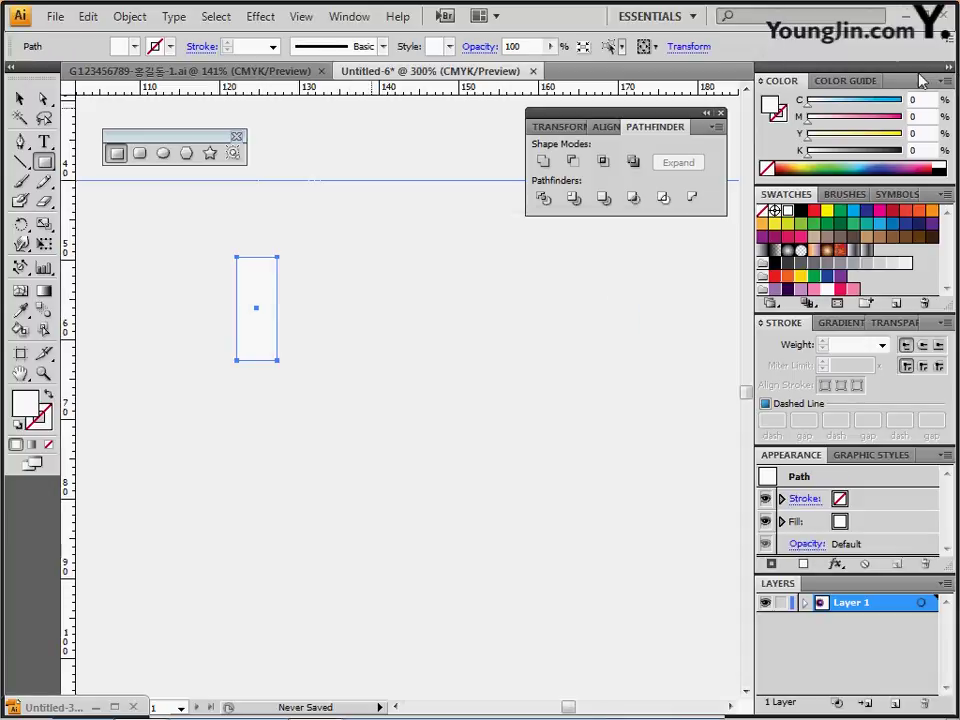
Fill the rectangle with the CMYK colour C 0, M 100, Y 50, K 0
click(914, 99)
key(Tab)
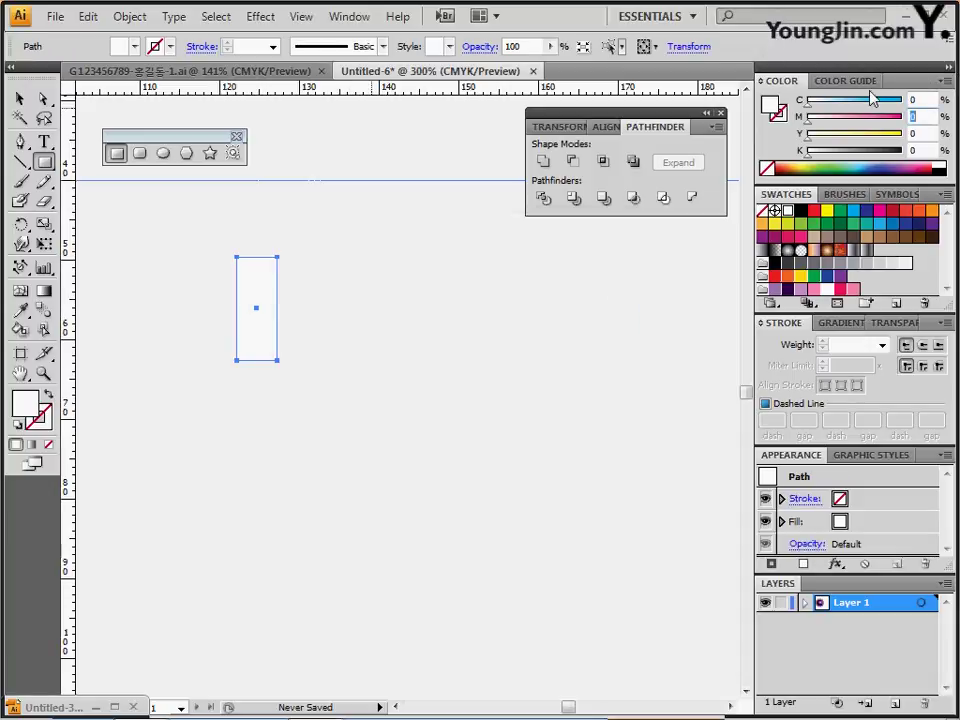
text(50)
key(Tab)
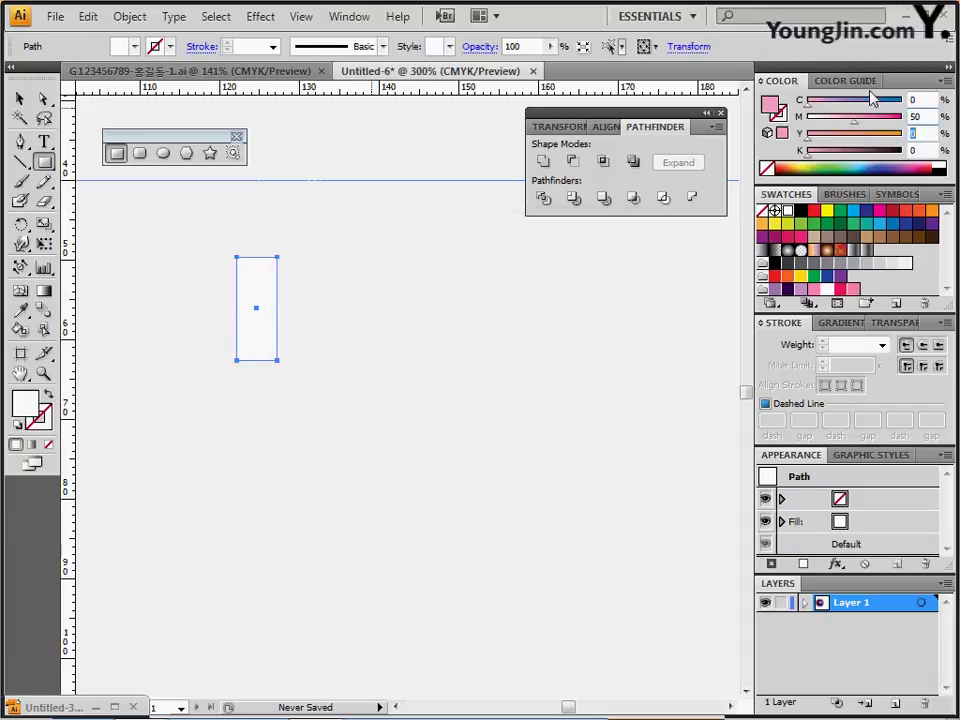
key(shift+Tab)
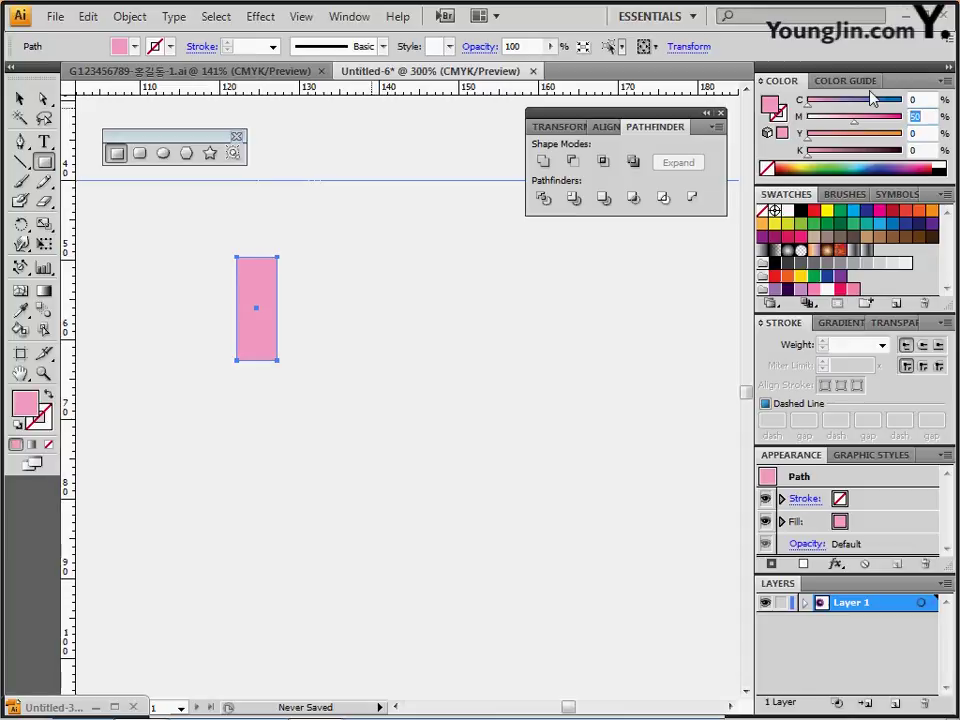
text(100)
key(Tab)
text(50)
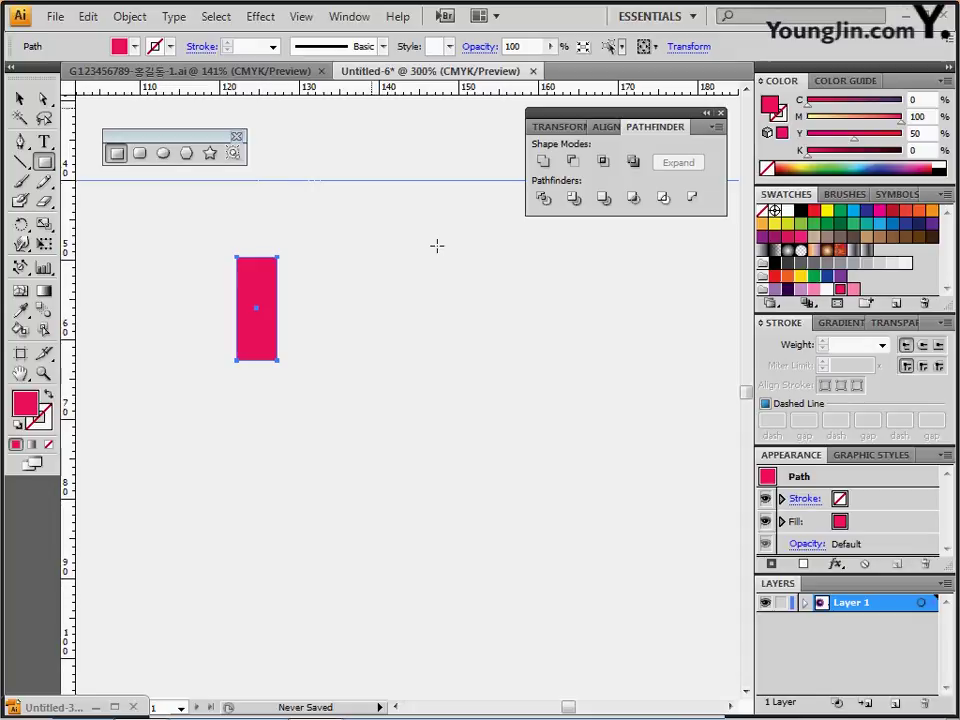
Create an ellipse 6.8 mm wide and 2 mm high, centred on the middle of the red rectangle's upper edge
key(ctrl)
ctrl+click(255, 369)
drag(257, 317, 238, 279)
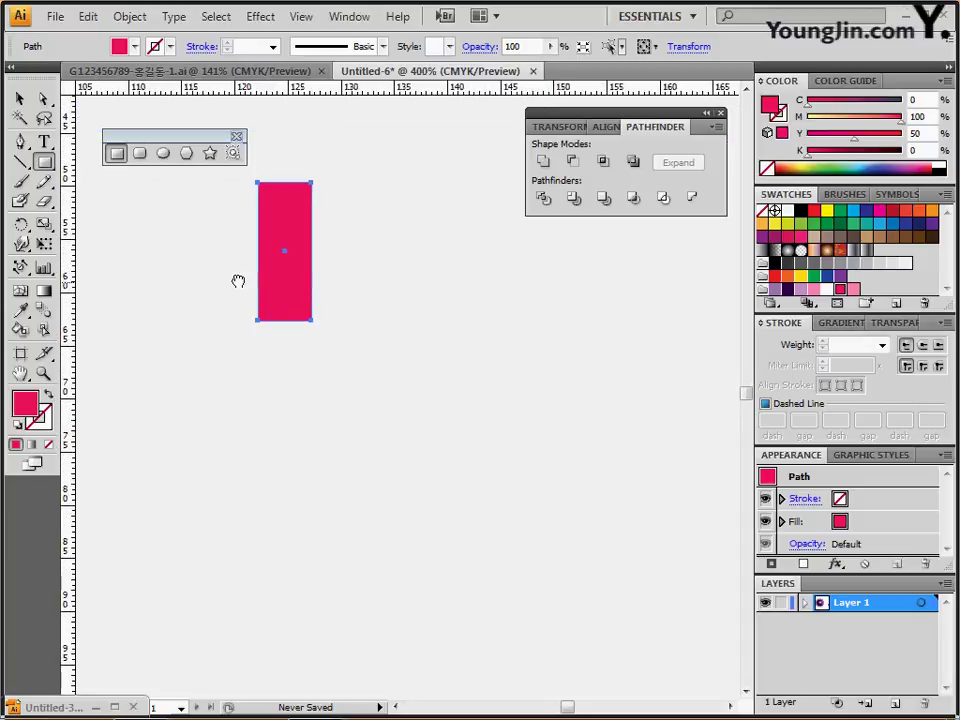
click(161, 156)
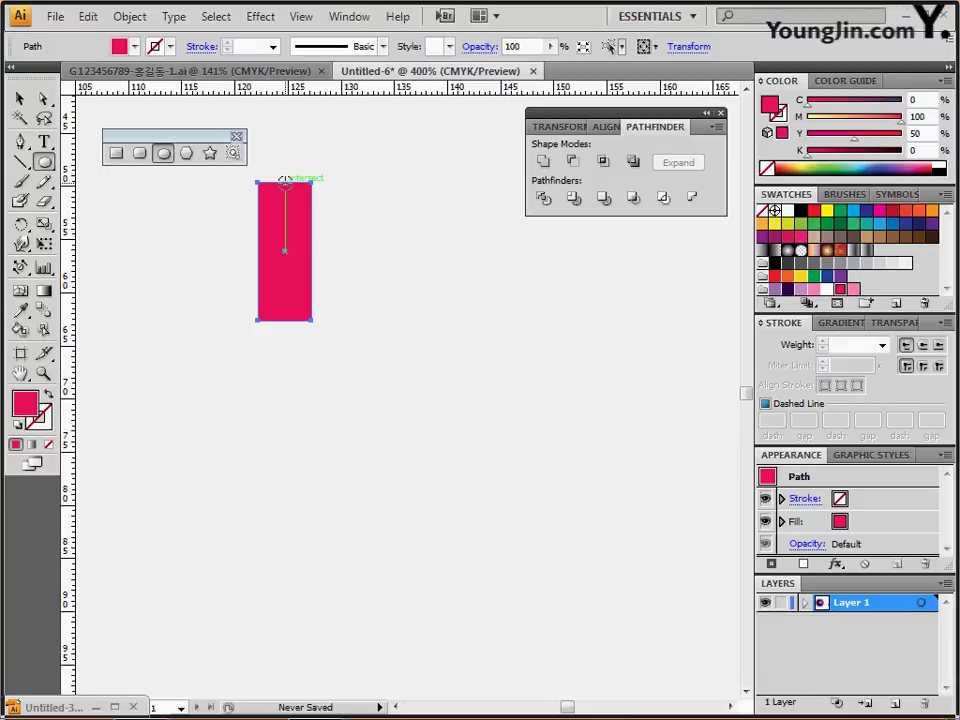
click(286, 183)
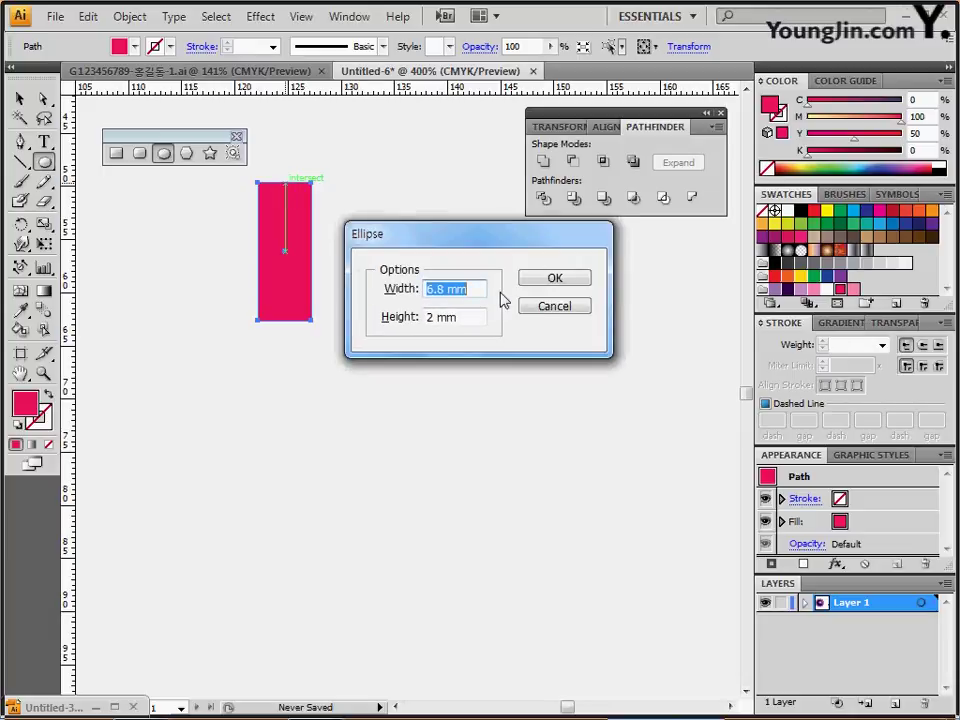
click(480, 290)
drag(480, 290, 401, 315)
click(469, 318)
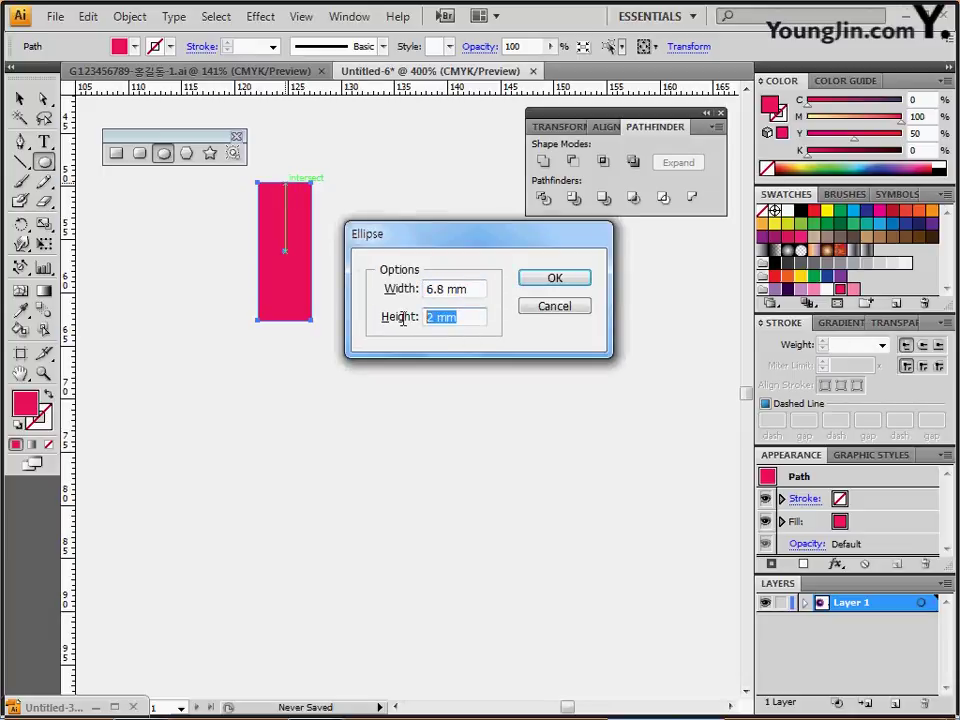
click(551, 281)
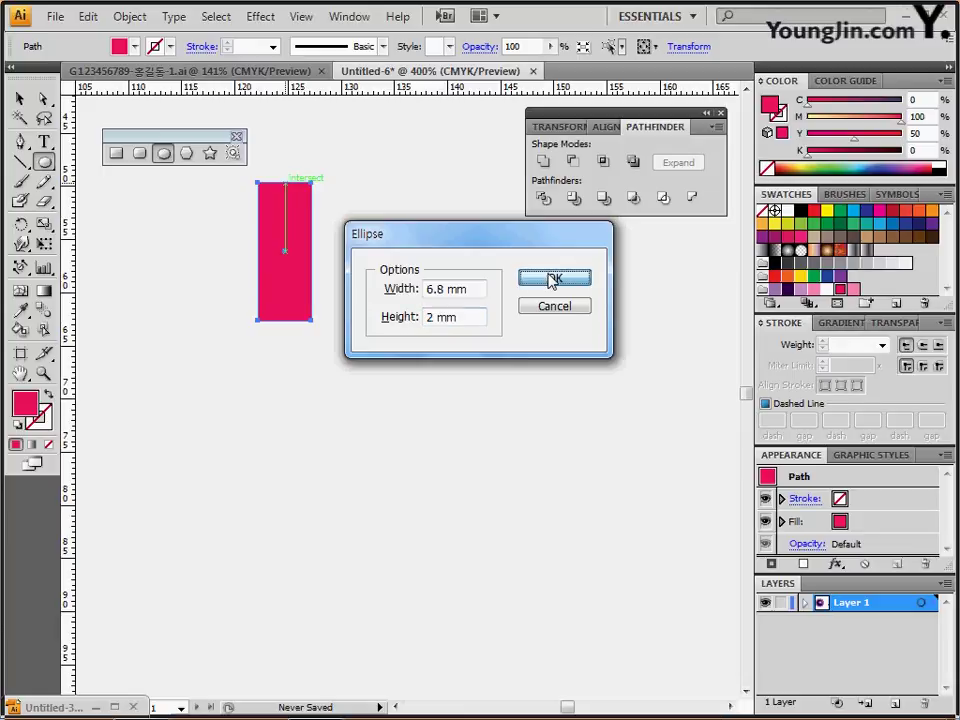
Fill the ellipse with the CMYK colour C 0, M 60, Y 10, K 0
click(918, 116)
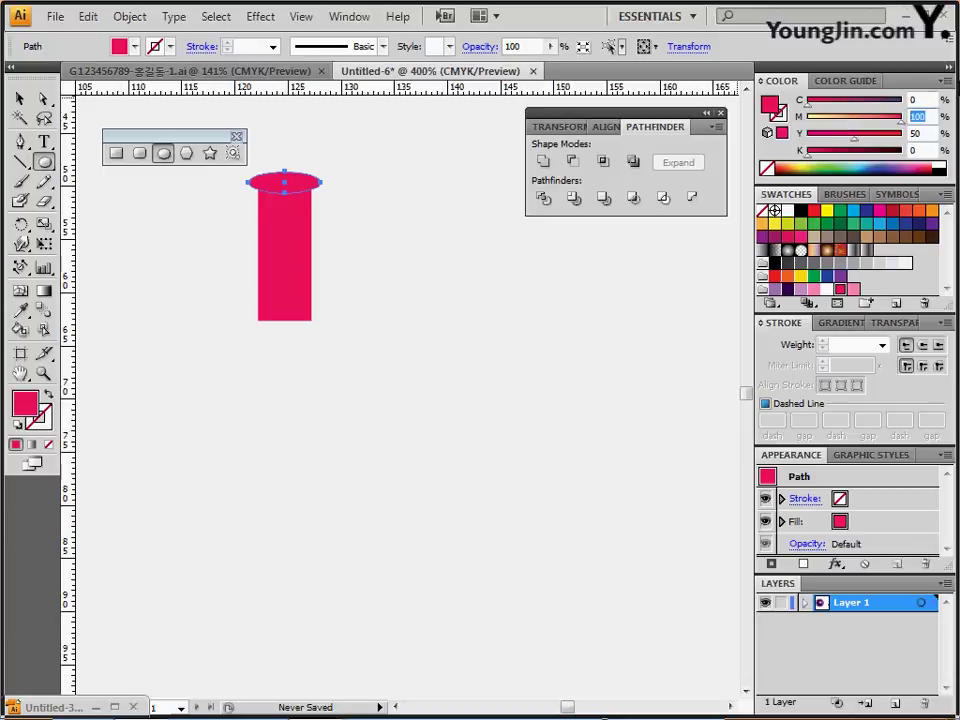
text(60)
key(Tab)
text(10)
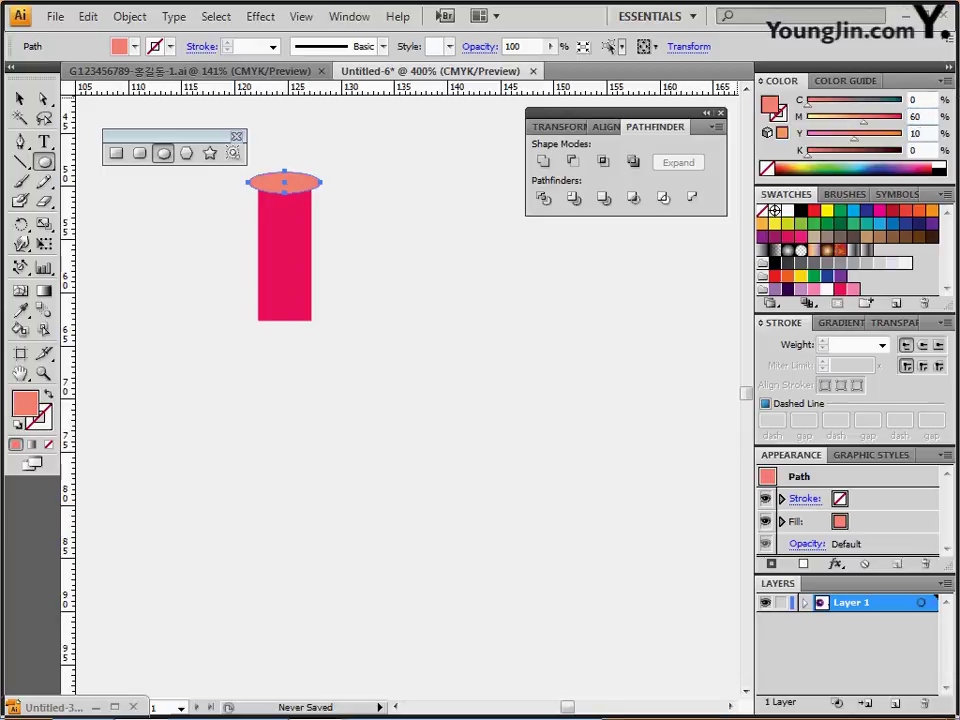
key(Return)
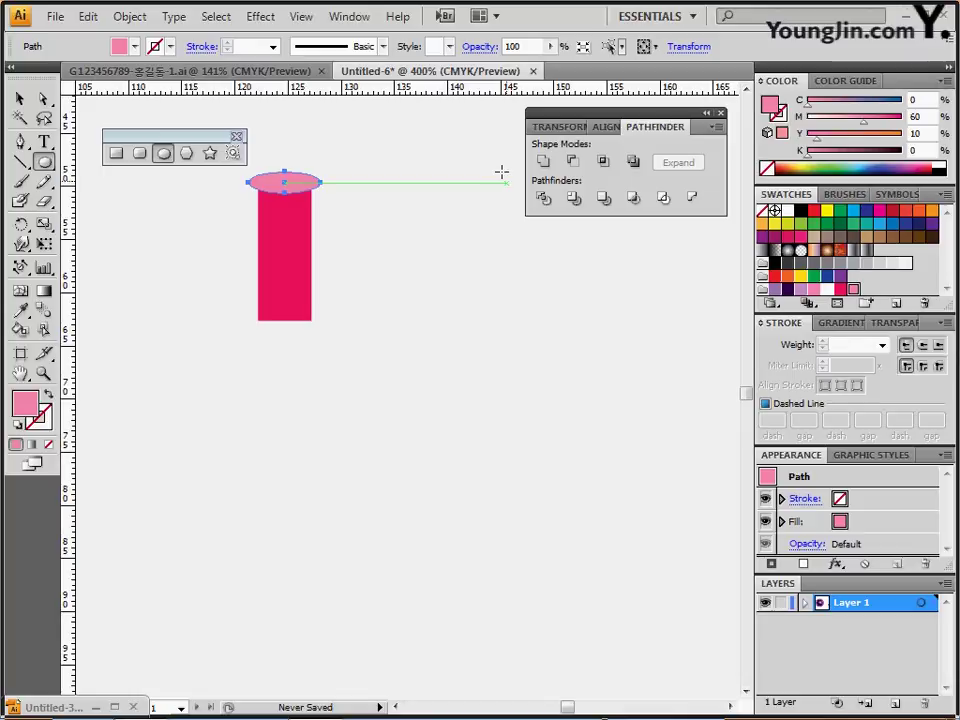
Rotate the pink ellipse by 45° about its centre
double_click(21, 224)
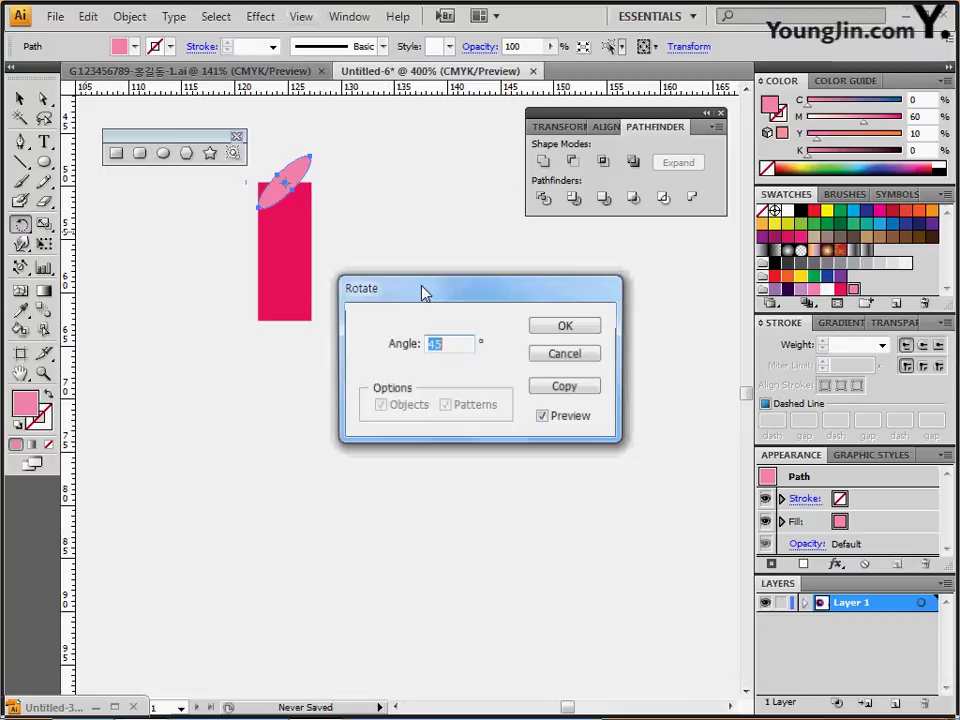
drag(429, 296, 286, 343)
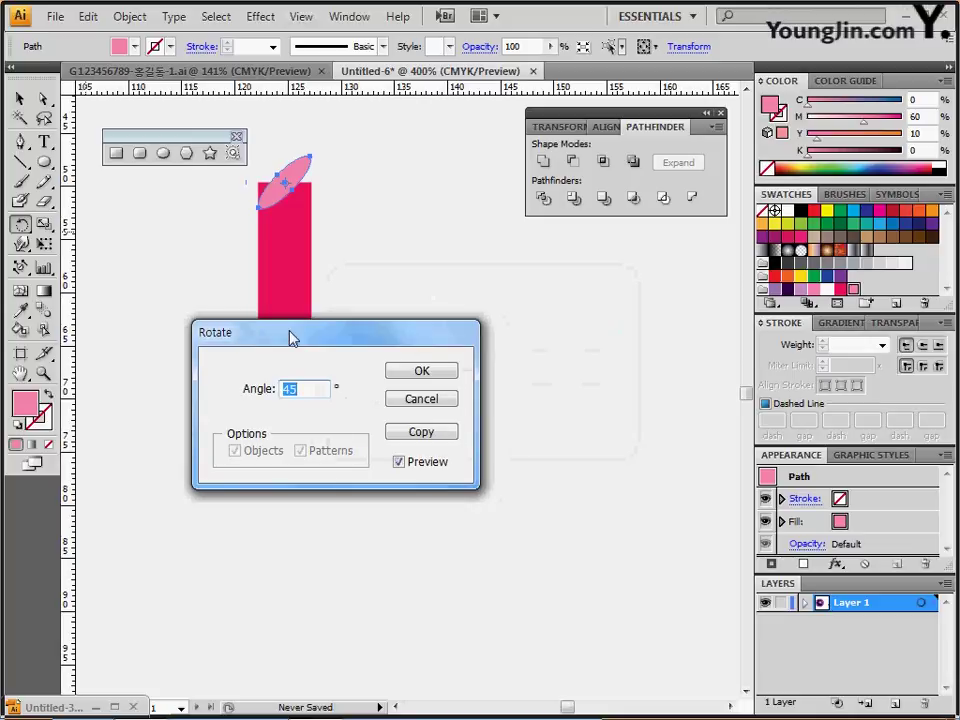
click(319, 388)
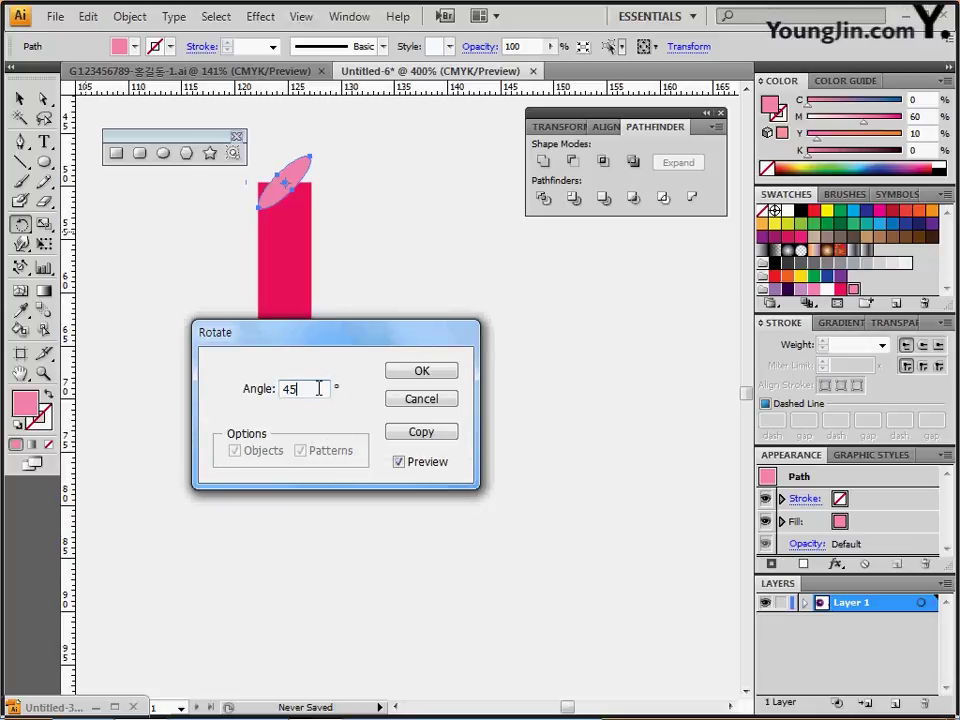
click(415, 373)
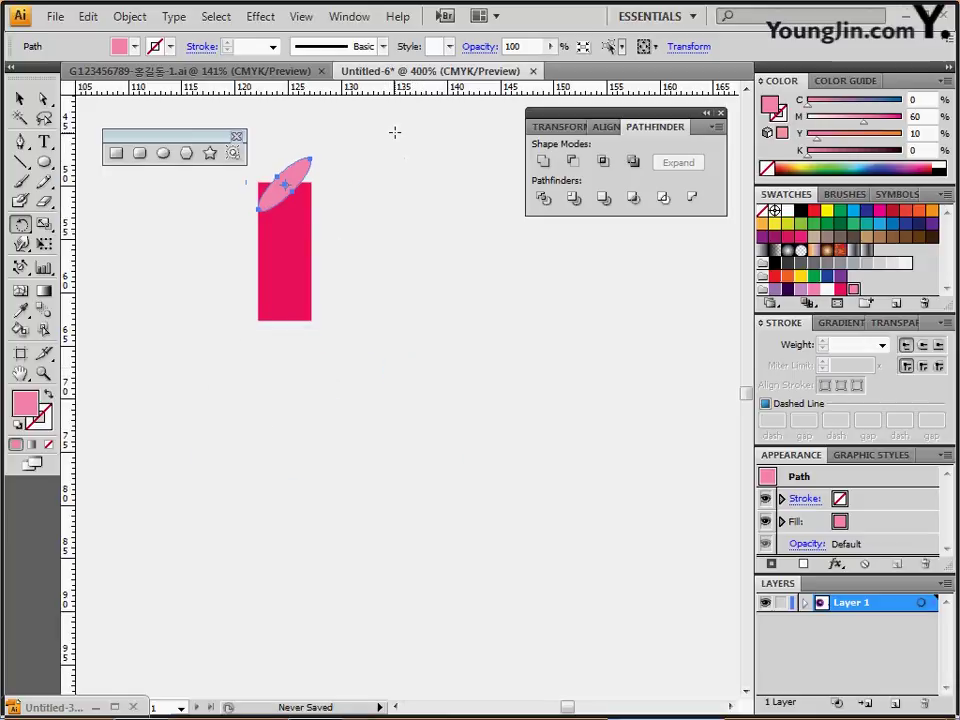
Shift the rotated ellipse down until its upper end meets the red rectangle's upper-right corner
key(Down)
key(Down)
key(Down)
key(Down)
key(Down)
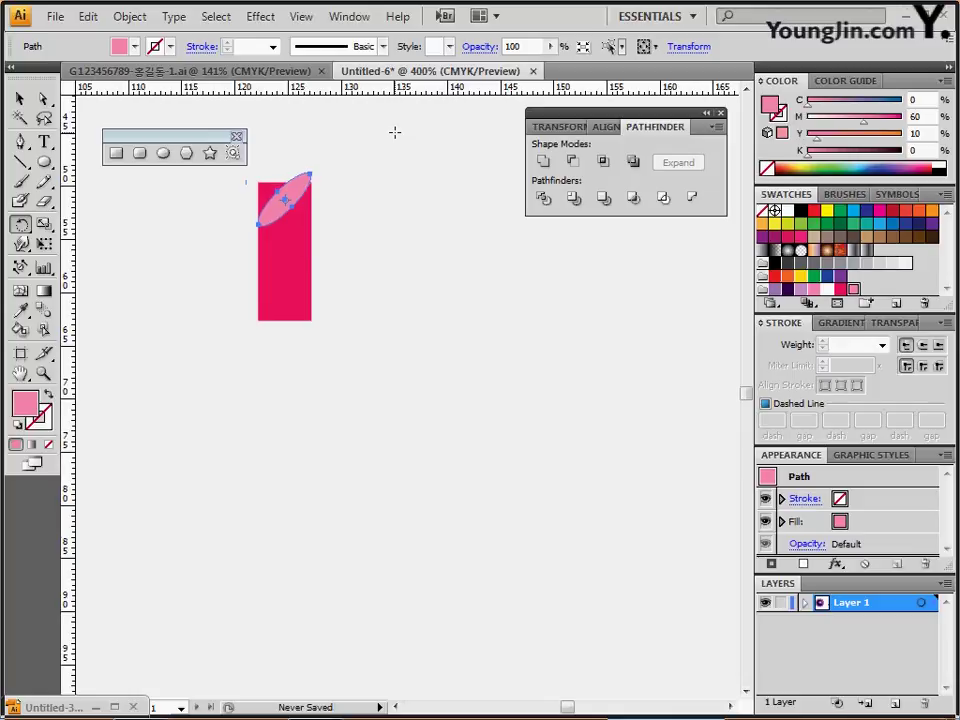
key(Down)
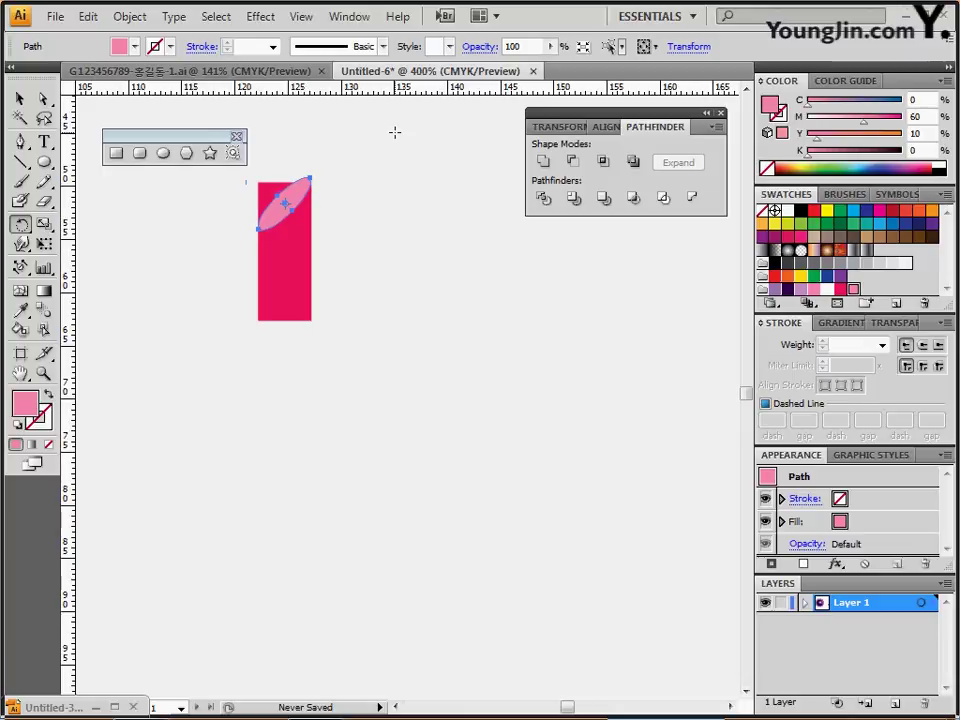
key(Down)
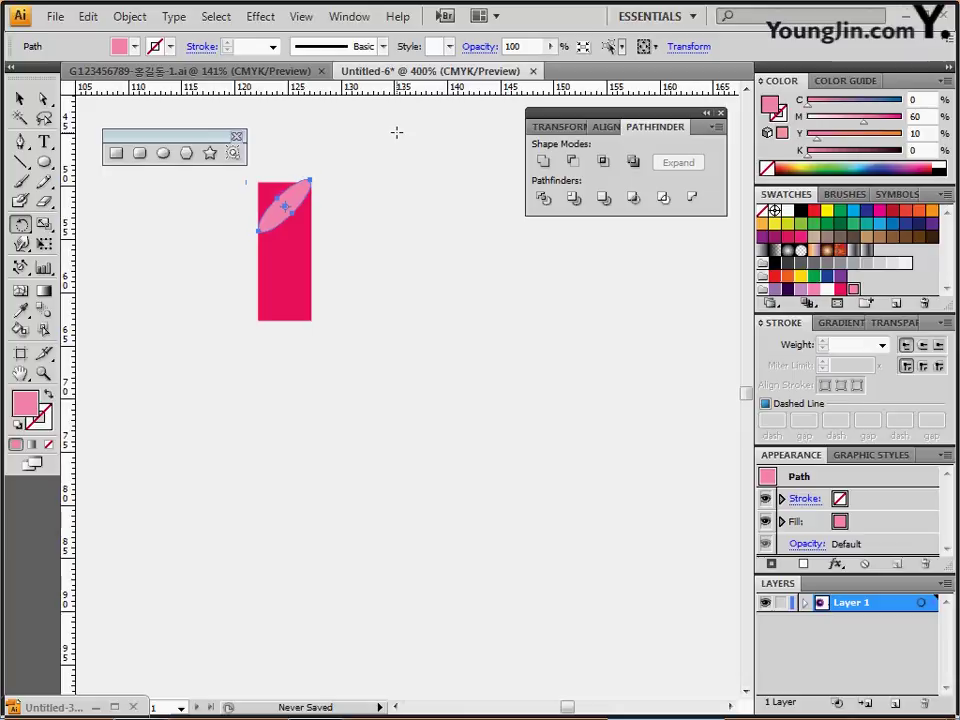
Move the red rectangle's upper-left anchor point down to the ellipse's lower end to slant the lipstick's top, and deselect it
click(43, 104)
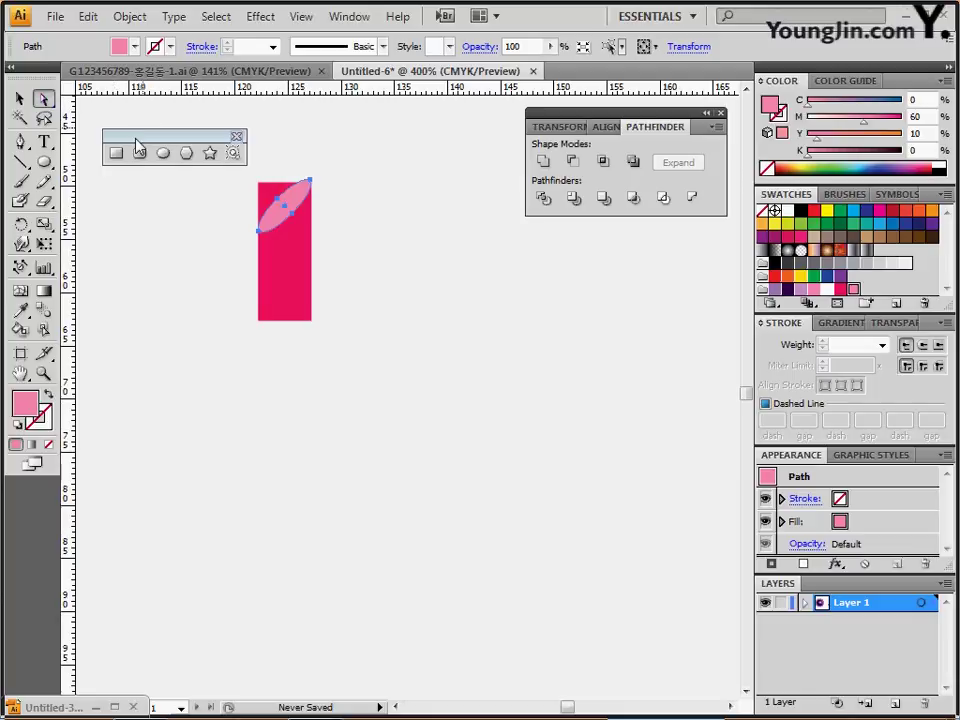
drag(137, 137, 131, 116)
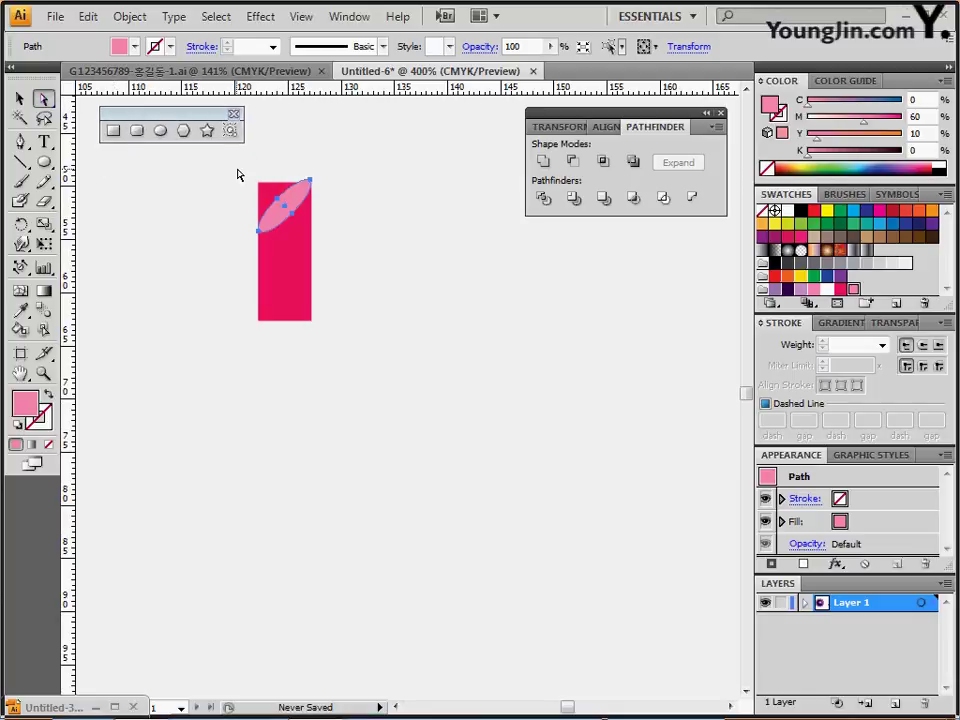
drag(237, 170, 256, 231)
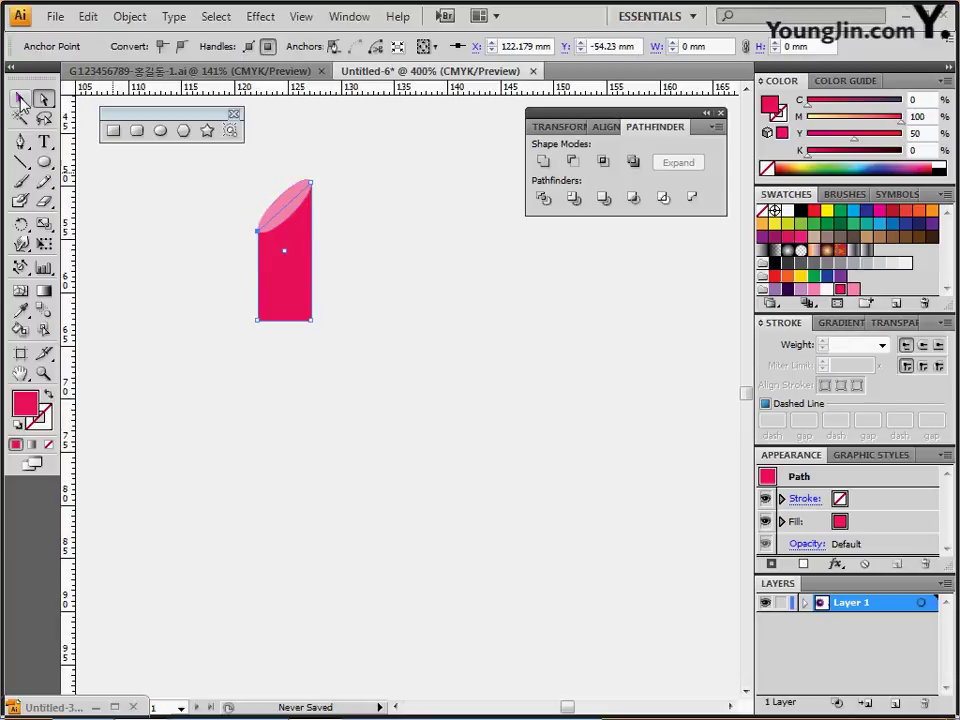
click(22, 101)
click(200, 180)
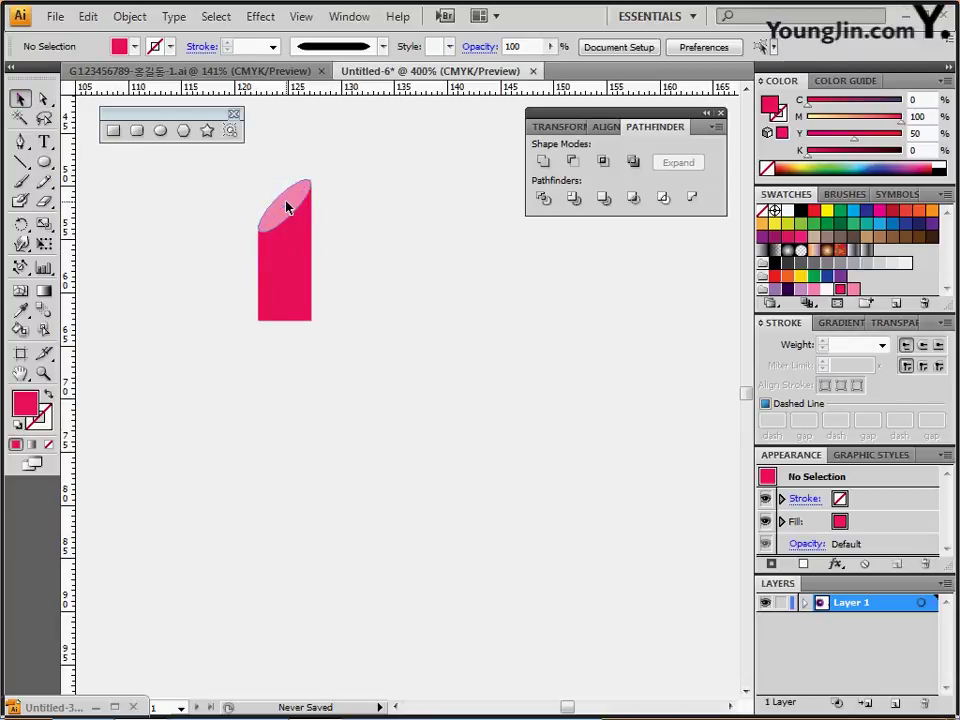
Copy the pink ellipse to the upper left of the lipstick and place a second, slightly offset copy over it
click(288, 208)
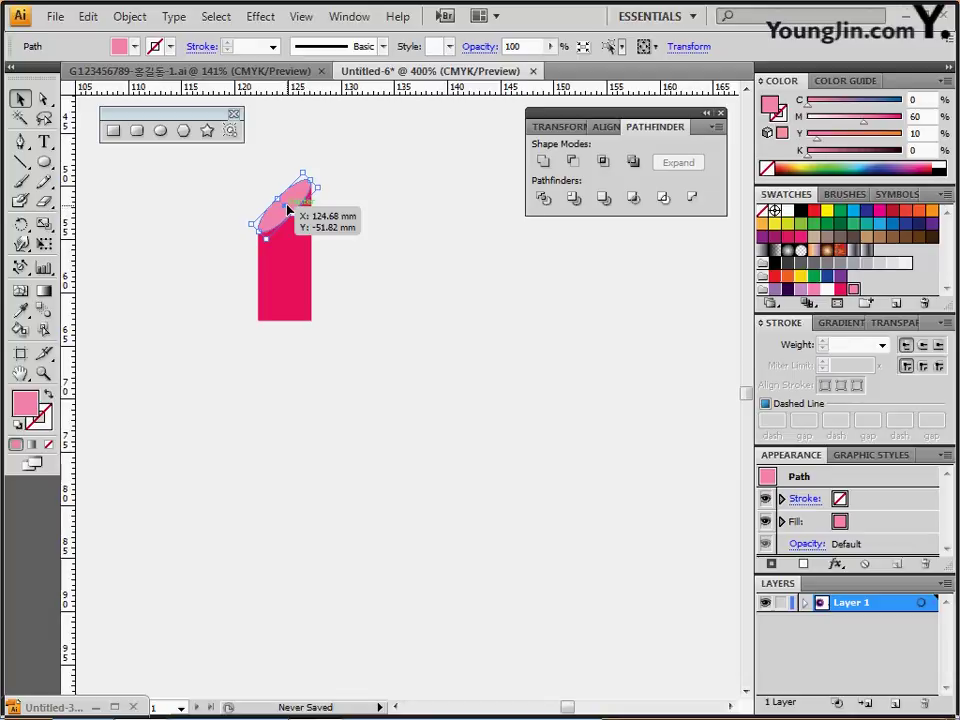
drag(288, 208, 257, 184)
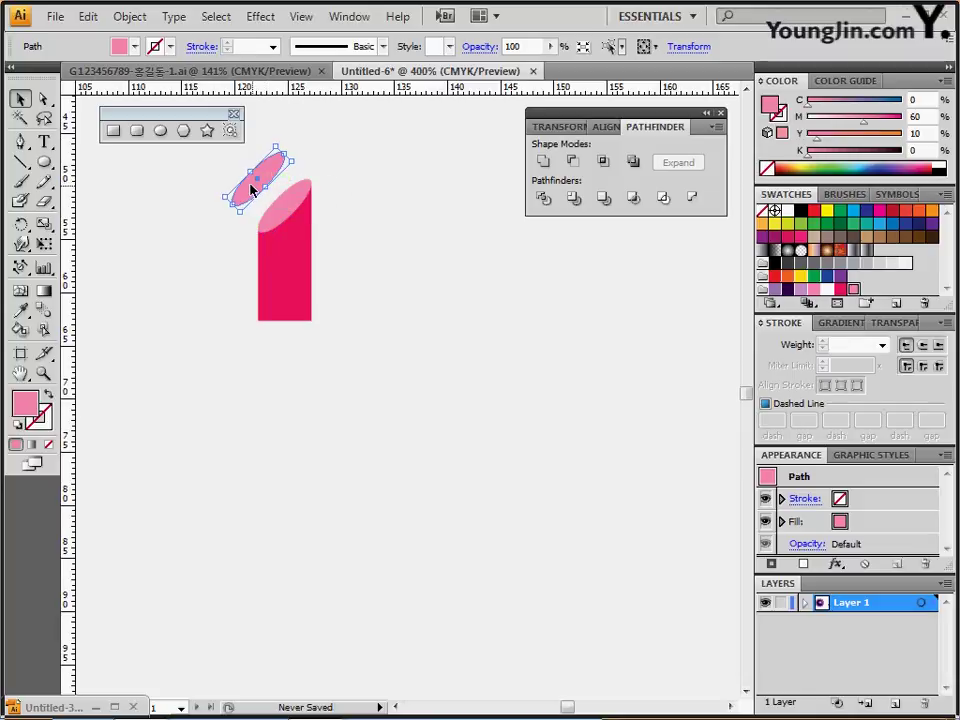
drag(251, 188, 253, 189)
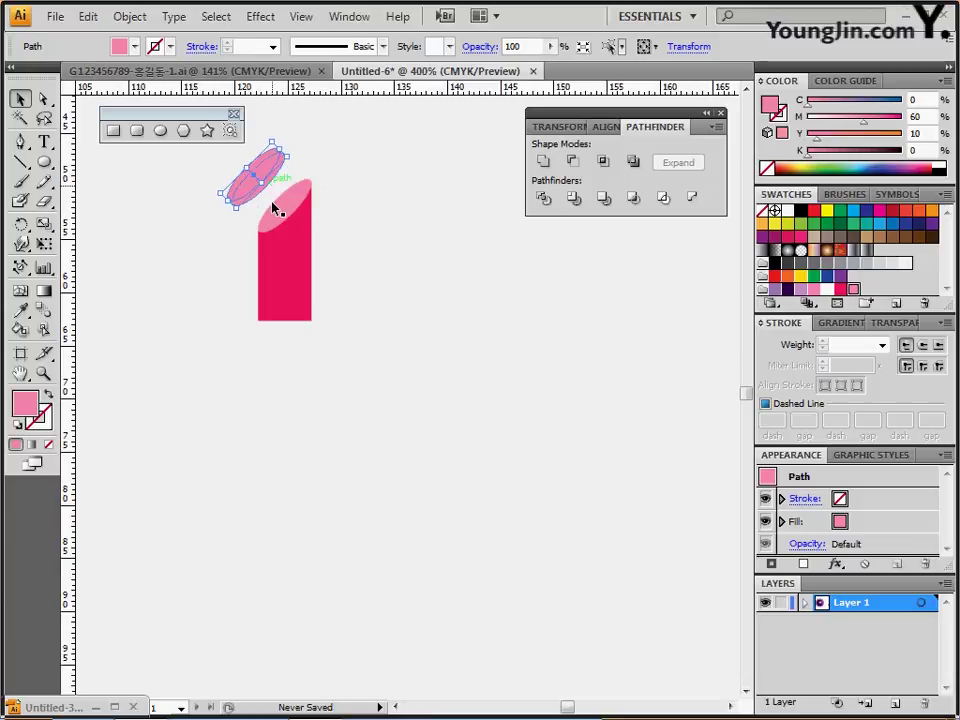
Nudge the front ellipse copy slightly right and down, and subtract it from the copy behind to leave a thin crescent
click(273, 204)
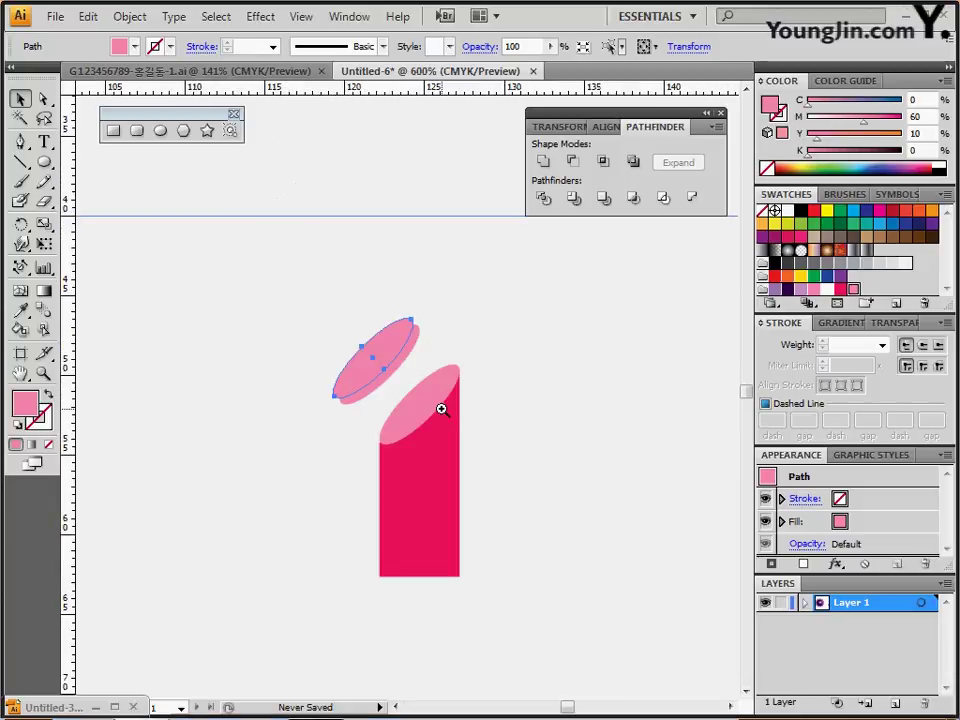
drag(481, 427, 319, 332)
click(278, 240)
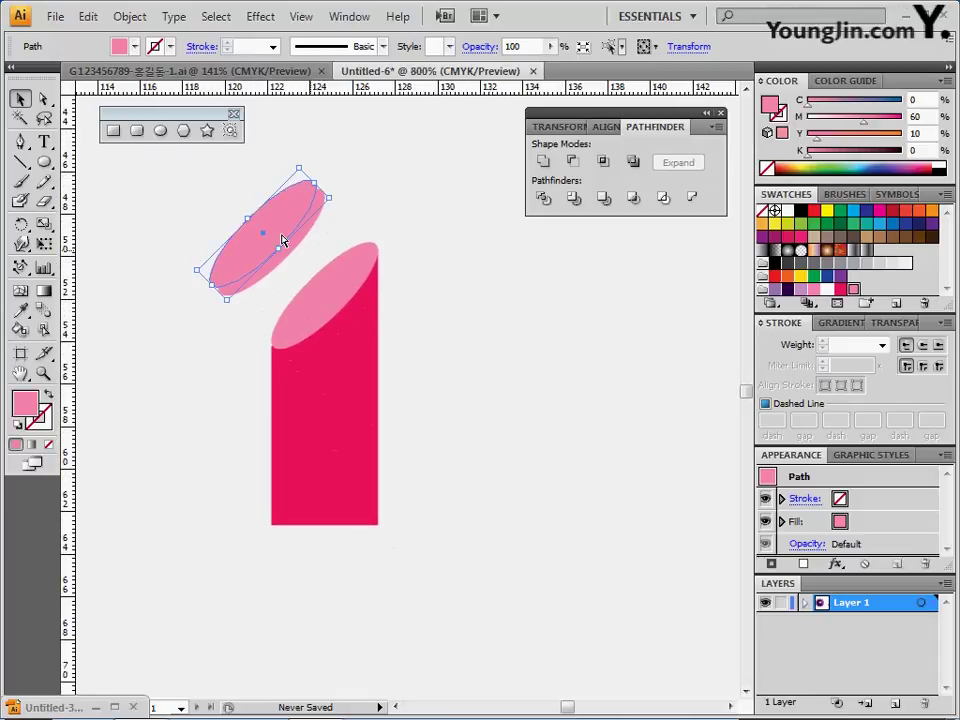
key(Right)
key(Down)
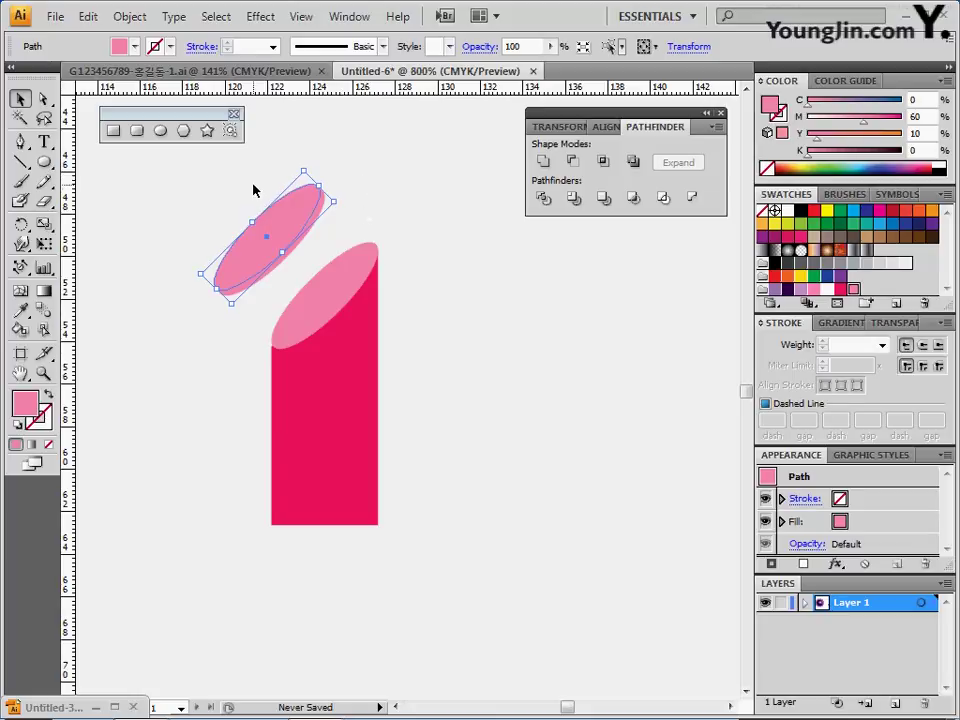
drag(253, 188, 306, 255)
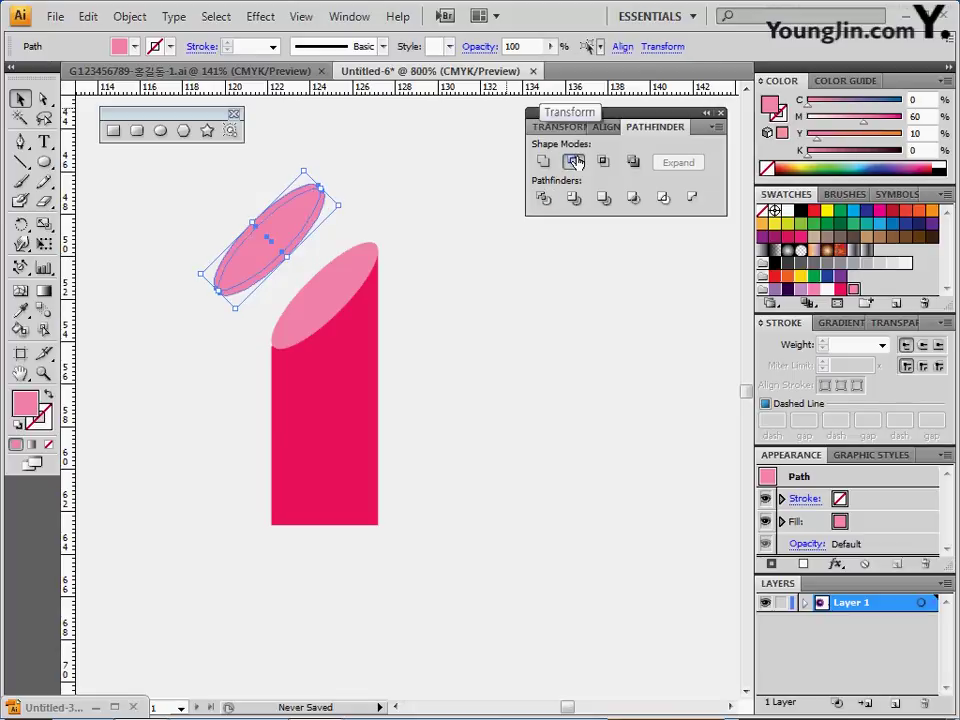
click(574, 161)
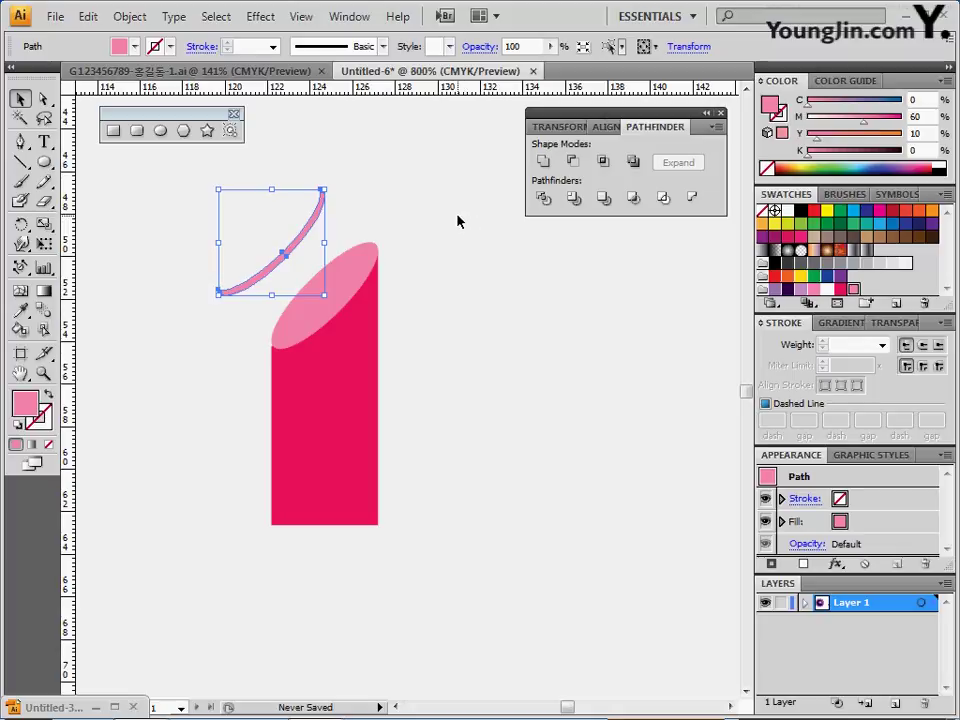
Scale the crescent uniformly to 90% and fill it with white
double_click(43, 224)
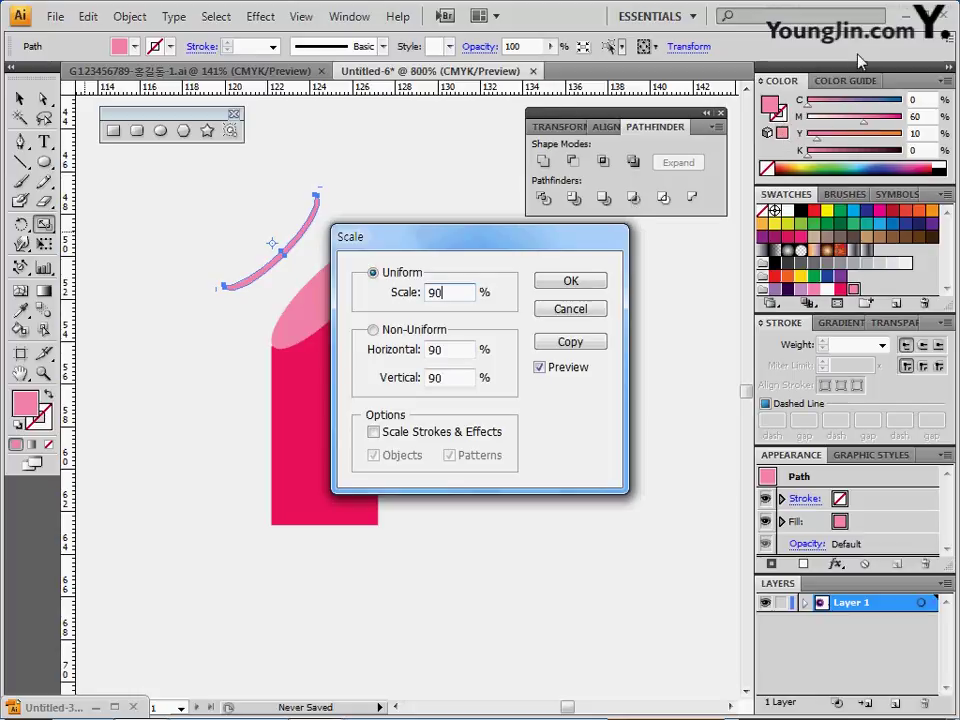
click(566, 281)
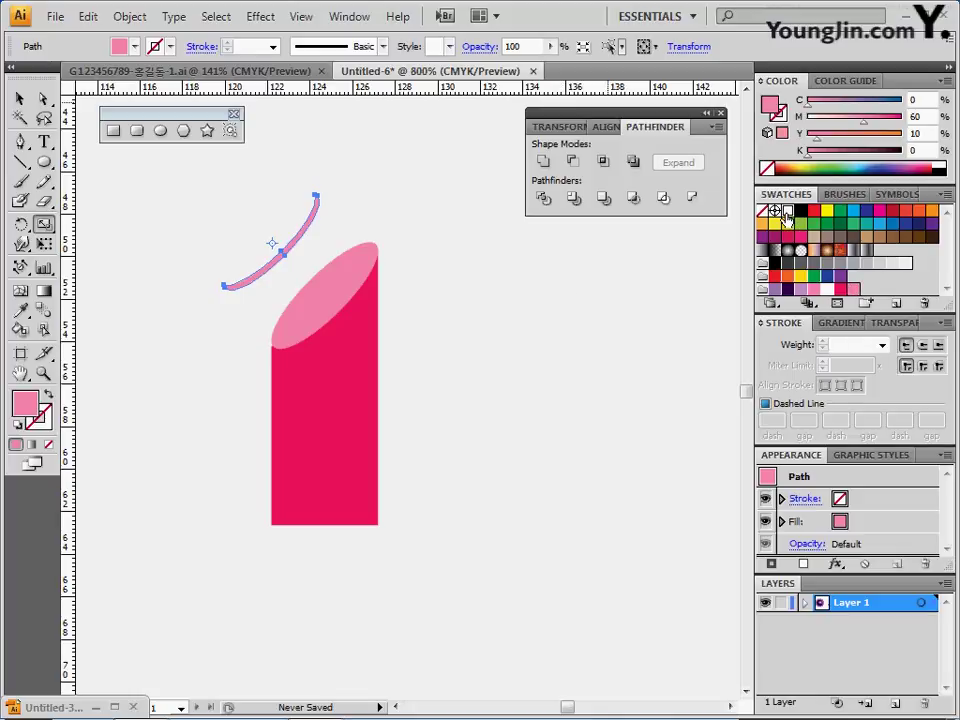
key(slash)
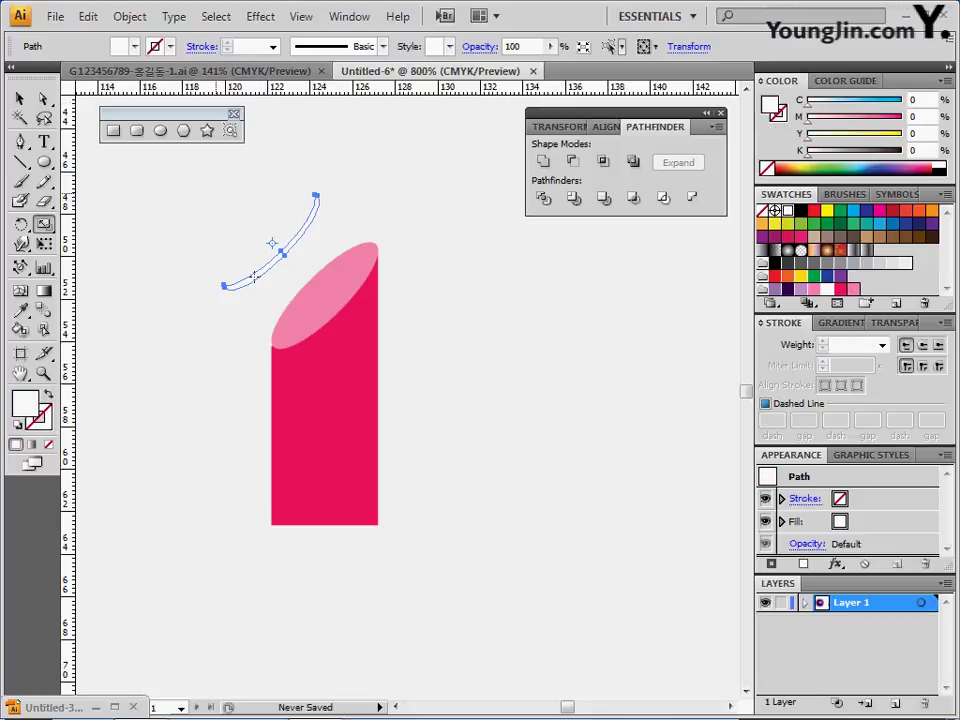
Move the white crescent onto the lipstick, along the lower-right edge of the pink ellipse
key(ctrl)
drag(260, 276, 336, 321)
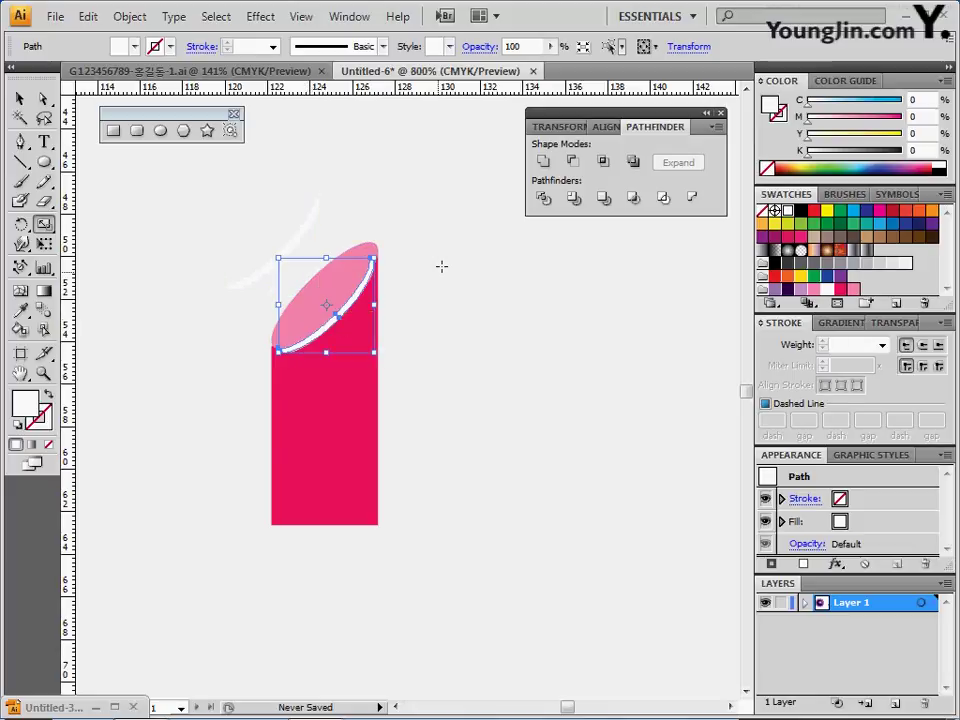
key(a)
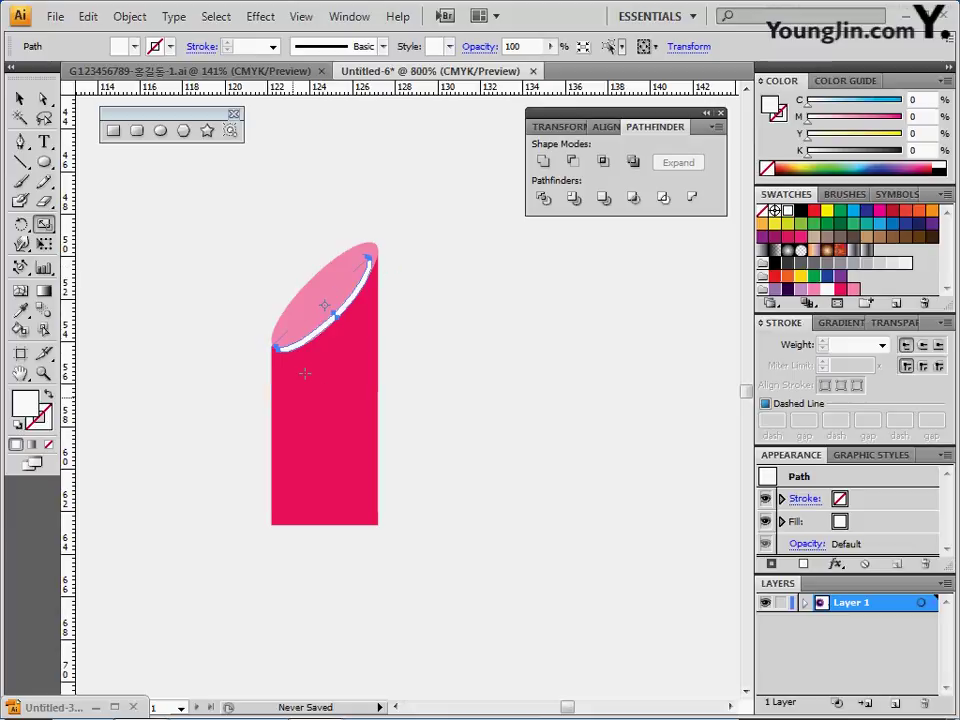
Draw a 7 × 13 mm rounded rectangle with a 0.5 mm corner radius and place it centered over the lipstick's lower end
ctrl+alt+click(367, 453)
drag(367, 453, 270, 300)
drag(269, 198, 321, 257)
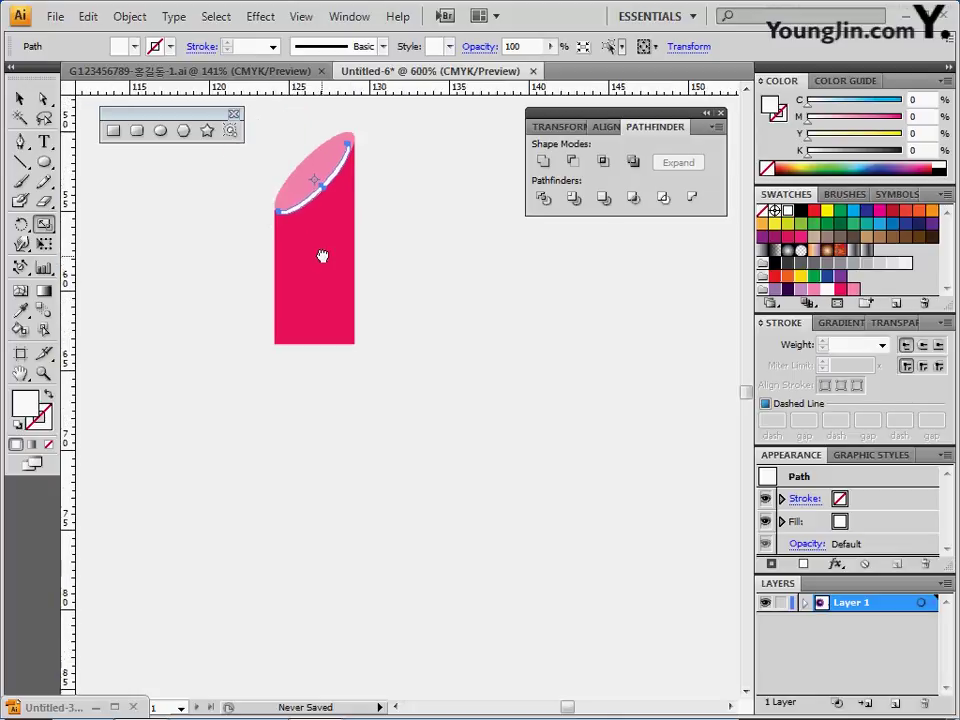
click(136, 131)
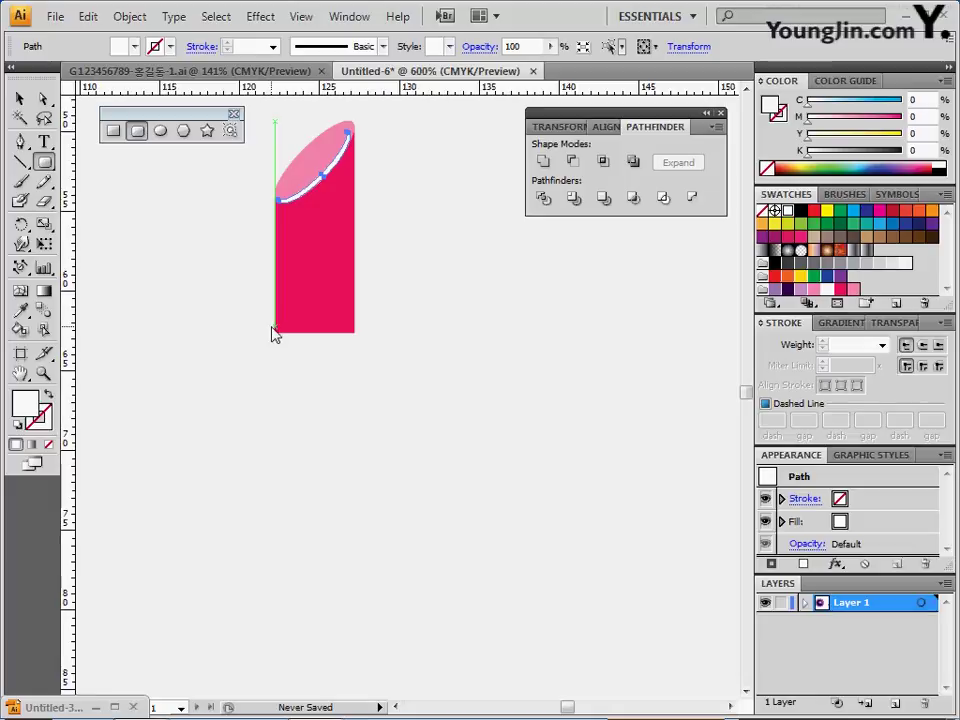
click(272, 330)
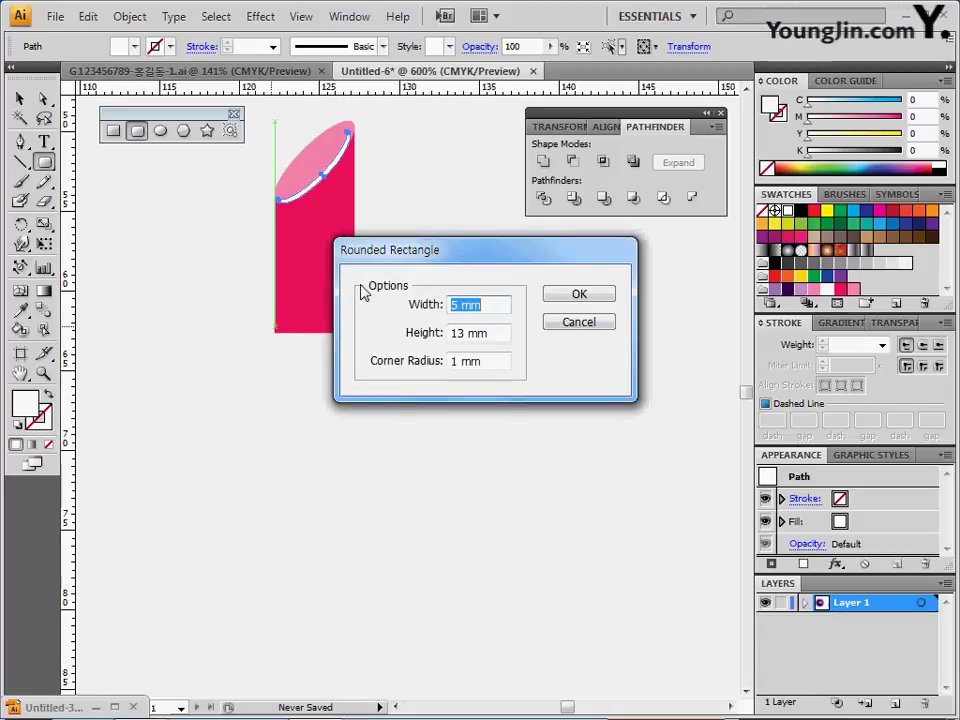
text(7)
key(Tab)
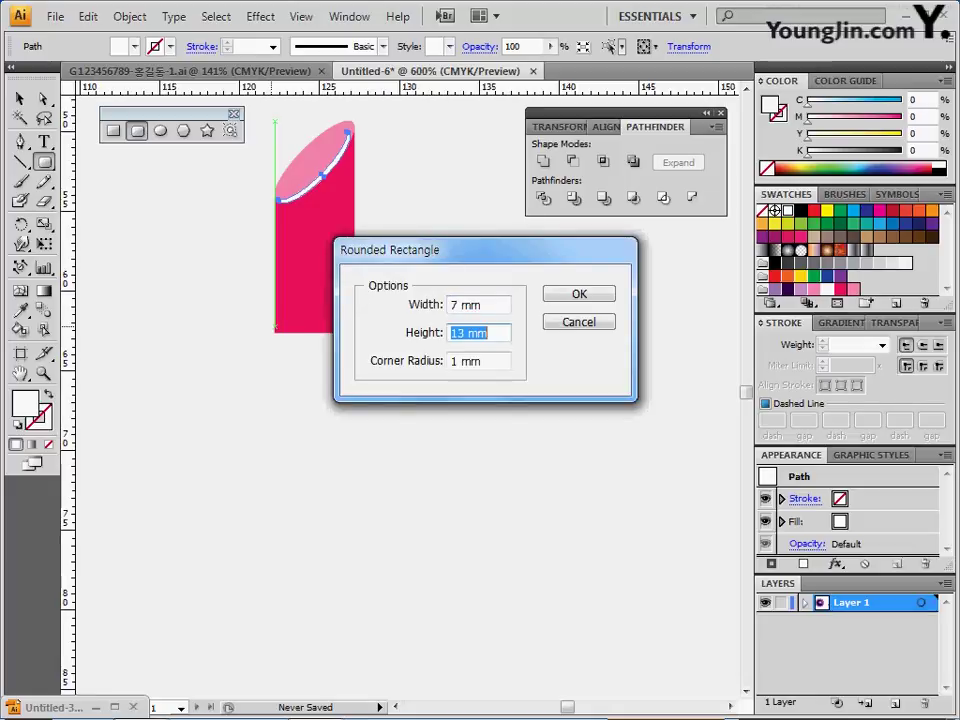
text(13)
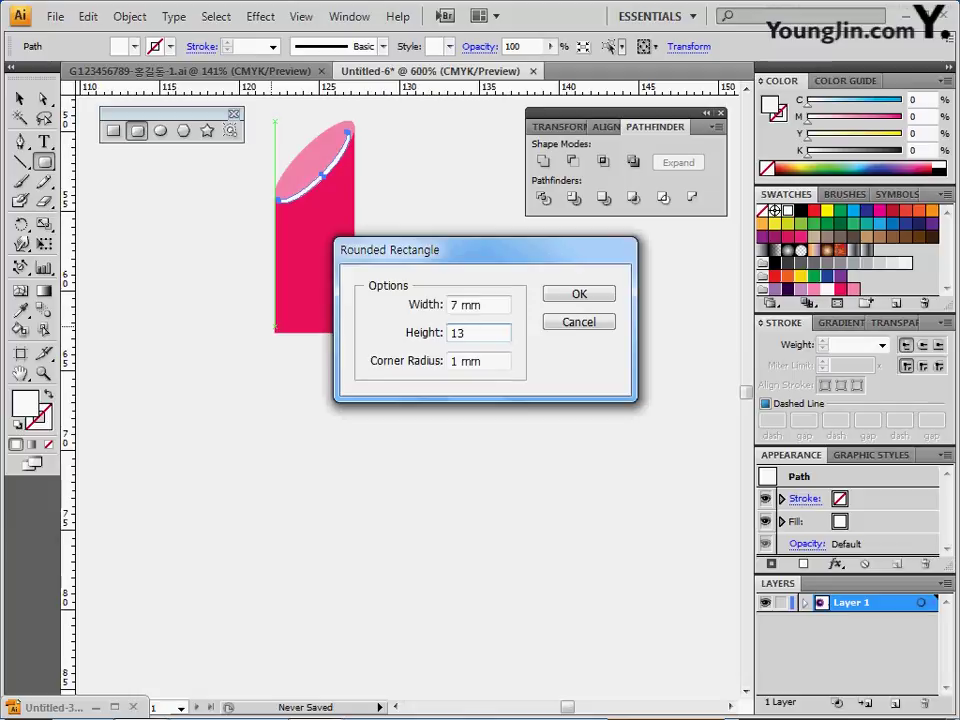
key(Tab)
text(0)
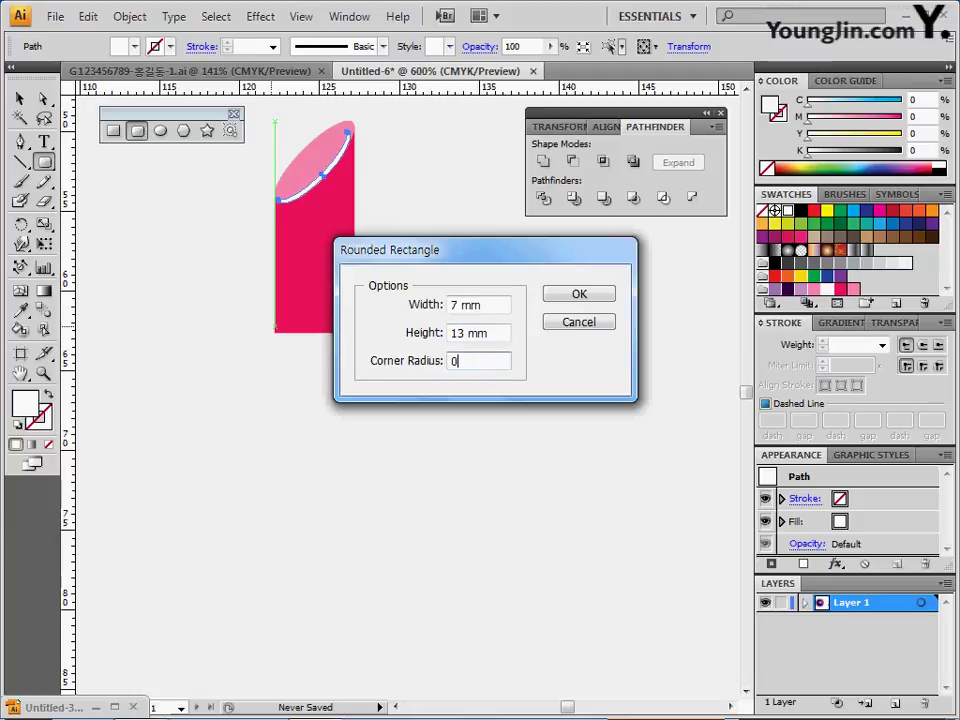
text(.5)
click(585, 293)
mouse_move(300, 435)
mouse_down()
mouse_move(294, 418)
mouse_move(289, 428)
mouse_up()
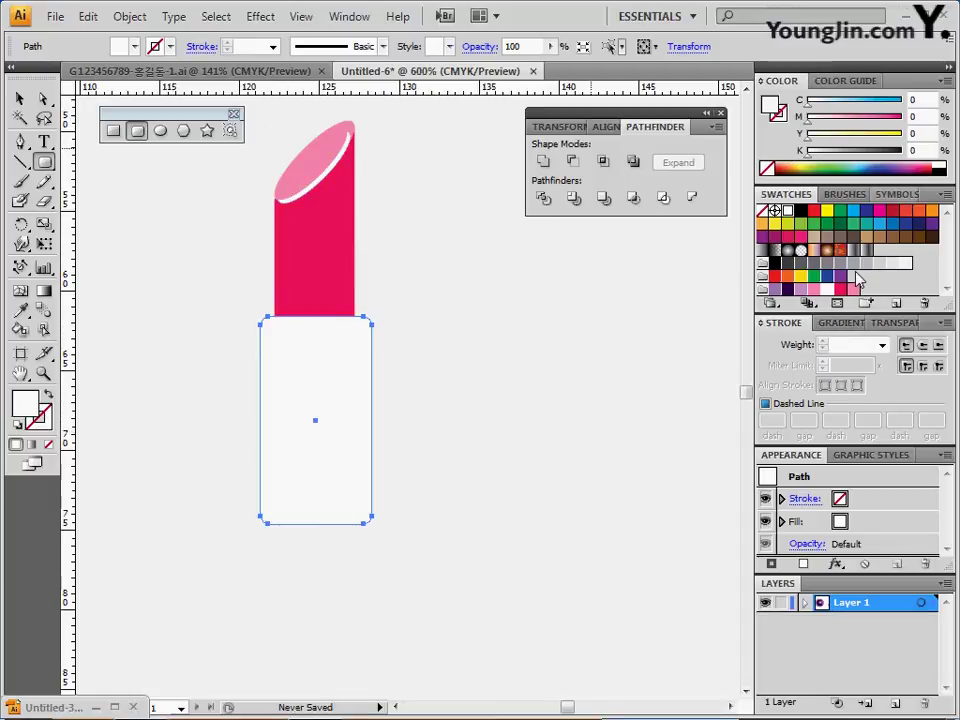
Fill the rounded rectangle with the metallic grey linear gradient swatch and inspect the colours of its gradient stops
click(856, 257)
click(843, 324)
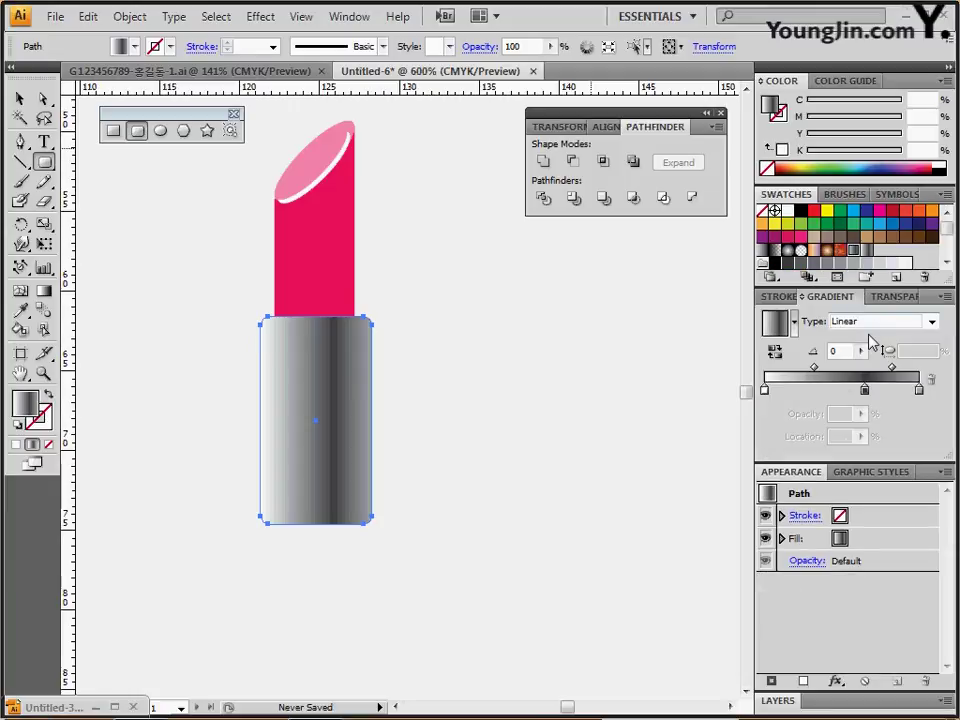
click(766, 391)
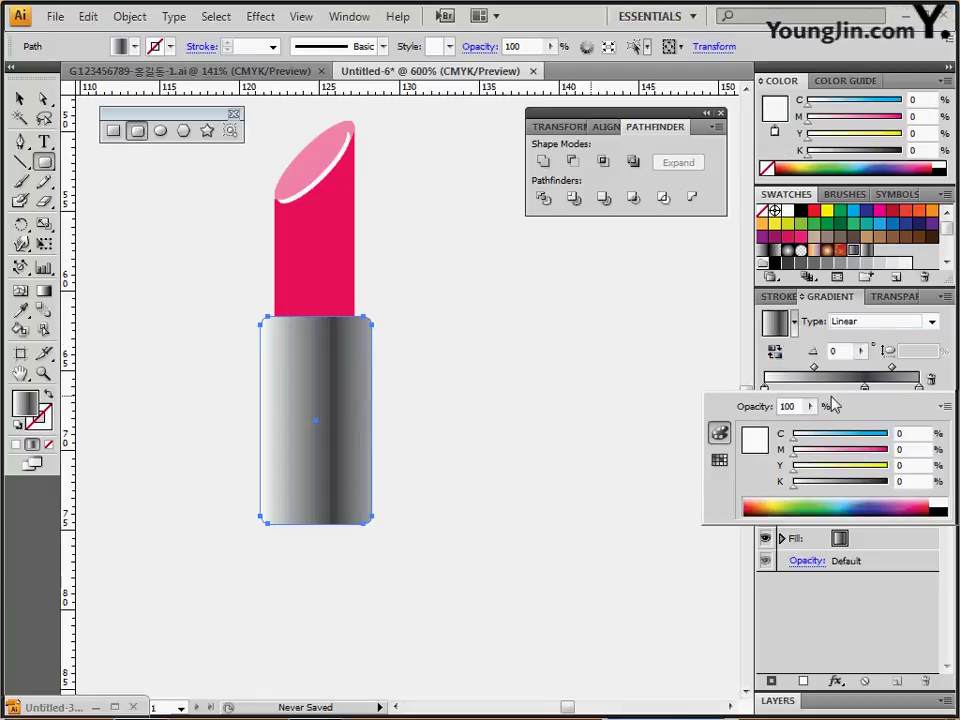
click(866, 391)
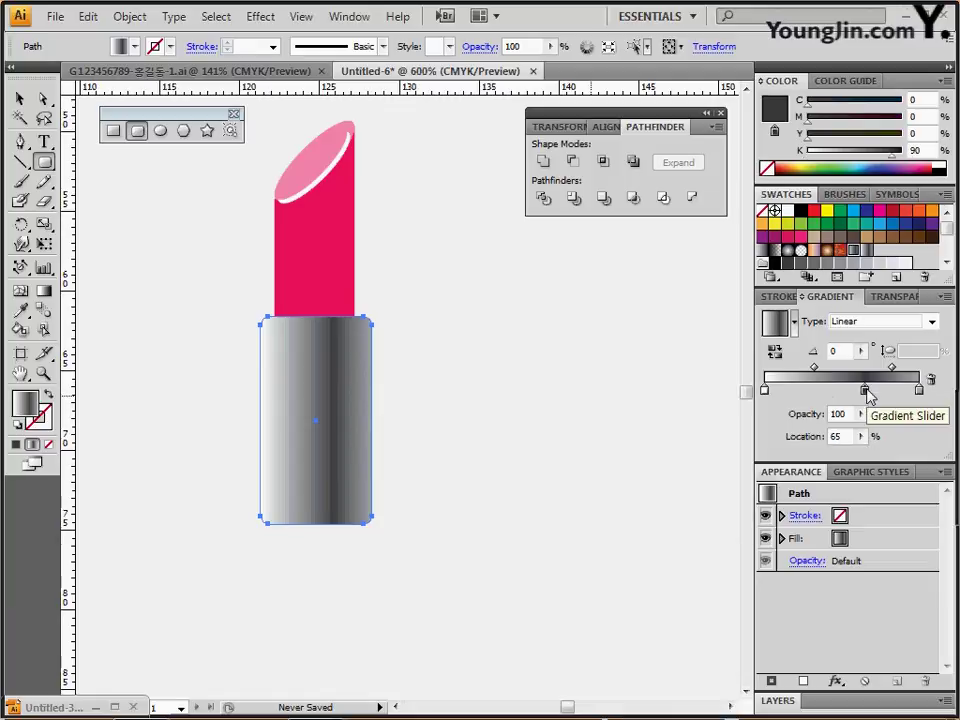
double_click(866, 391)
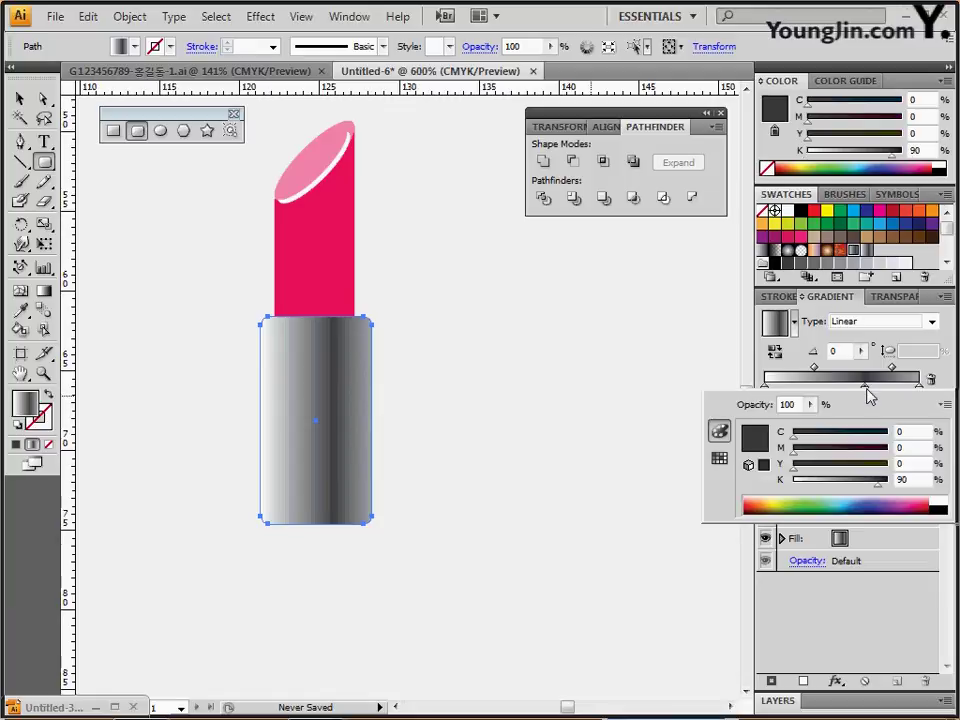
click(920, 391)
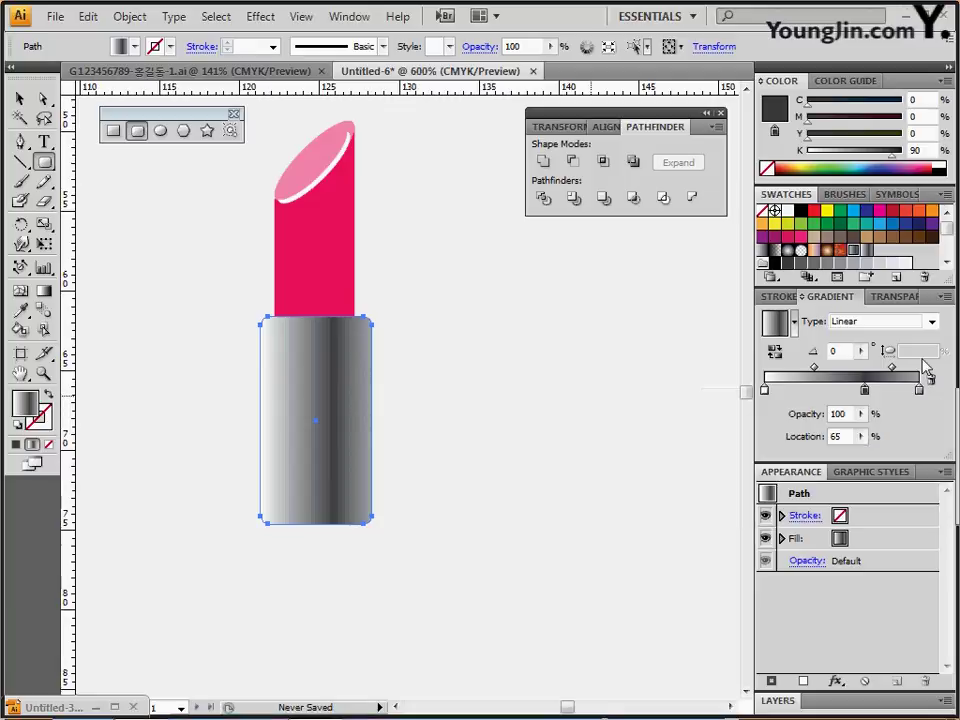
double_click(919, 390)
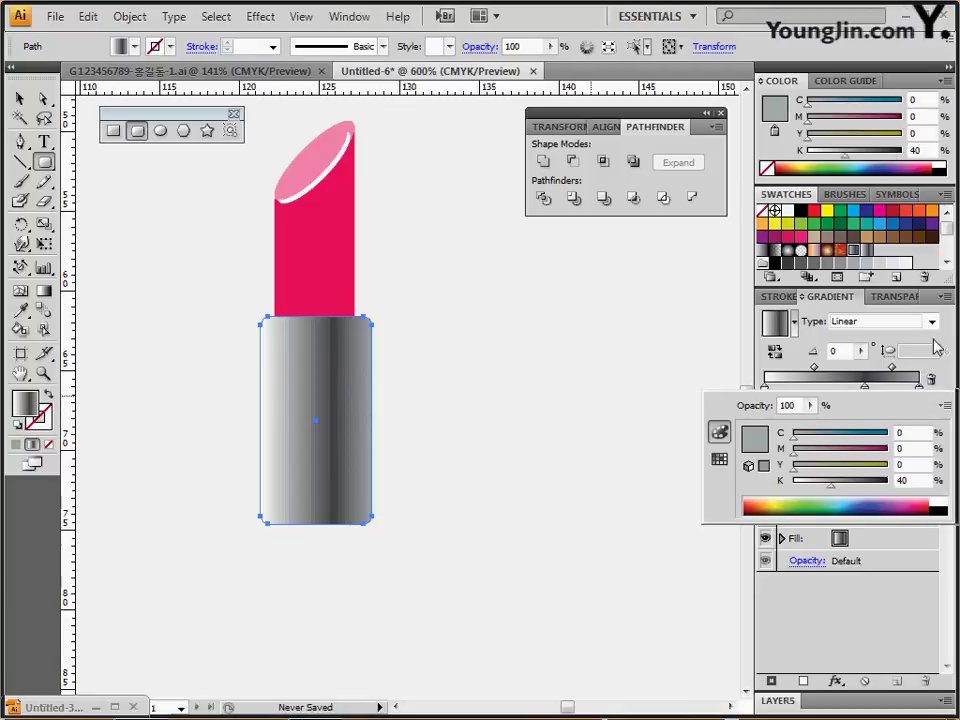
click(934, 345)
mouse_move(866, 391)
mouse_down()
mouse_move(856, 392)
mouse_move(868, 392)
mouse_up()
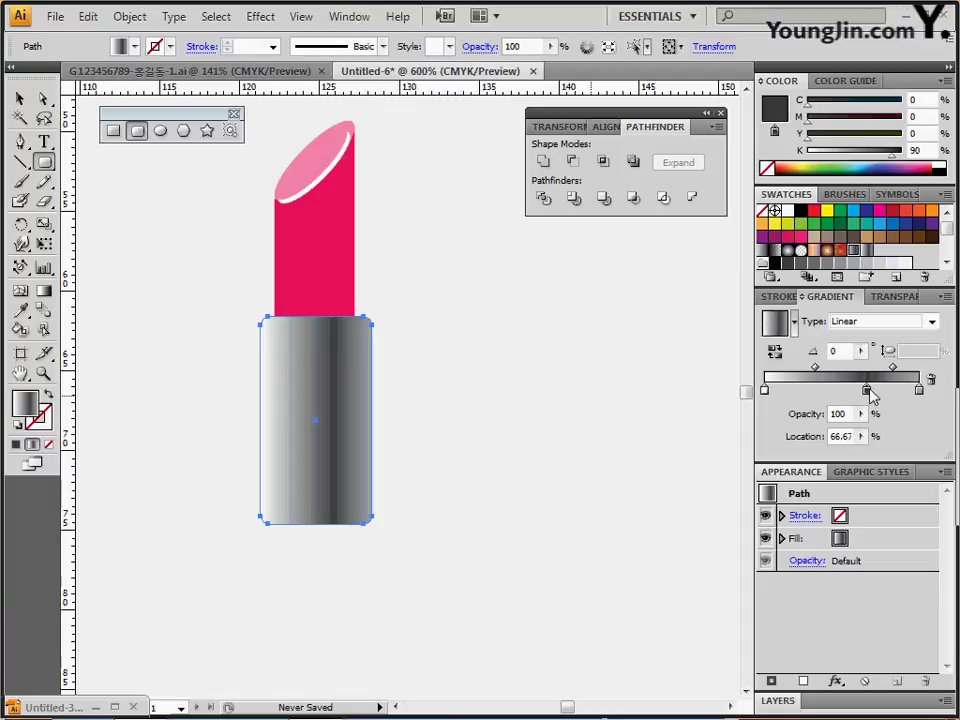
key(ctrl+shift+a)
key(ctrl+z)
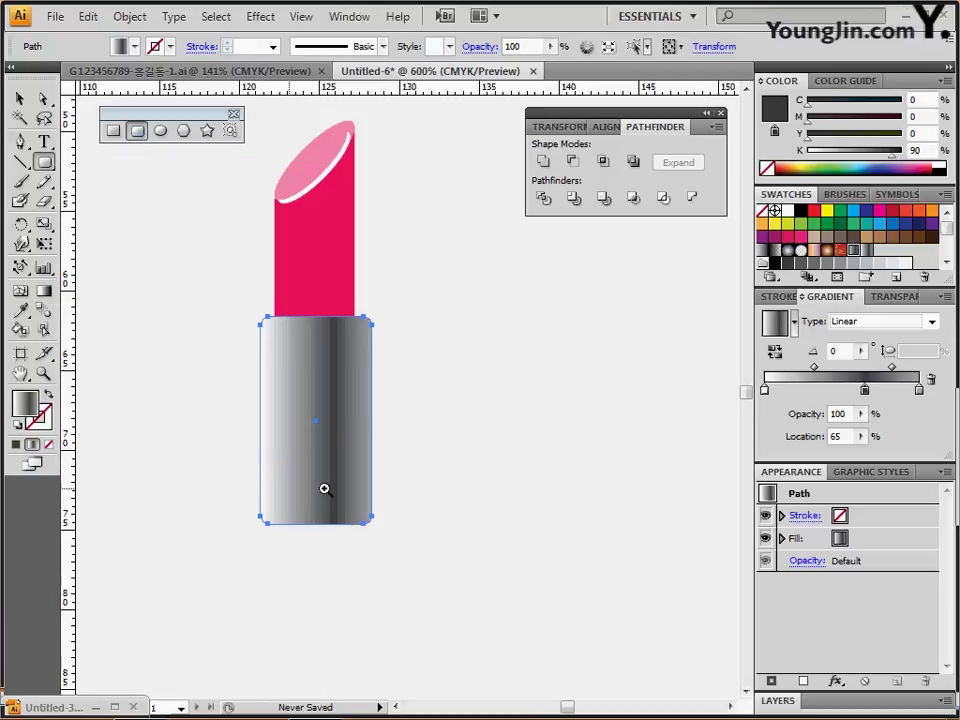
Draw an 8 × 5 mm rounded rectangle with a 0.5 mm corner radius and center it over the silver tube's lower end
key(ctrl+minus)
drag(345, 469, 273, 400)
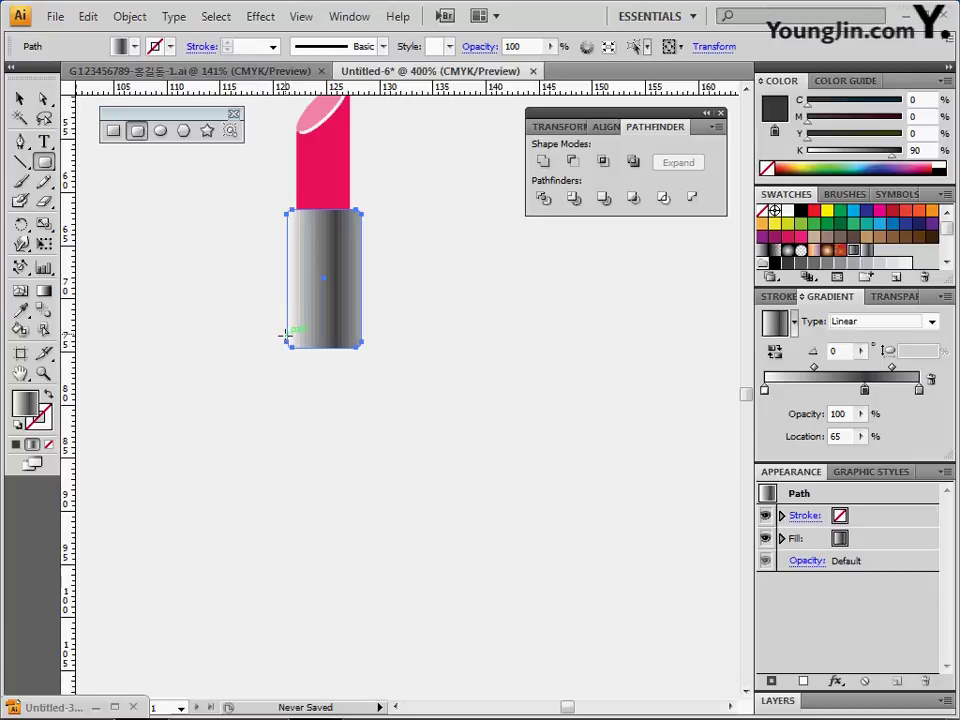
click(287, 344)
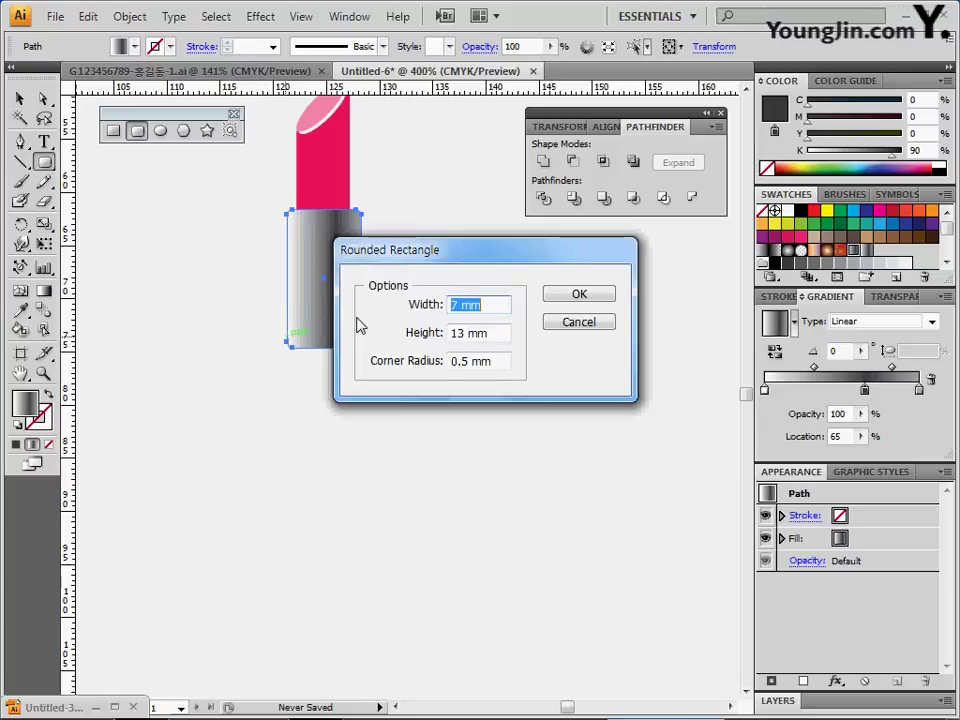
text(8)
key(Tab)
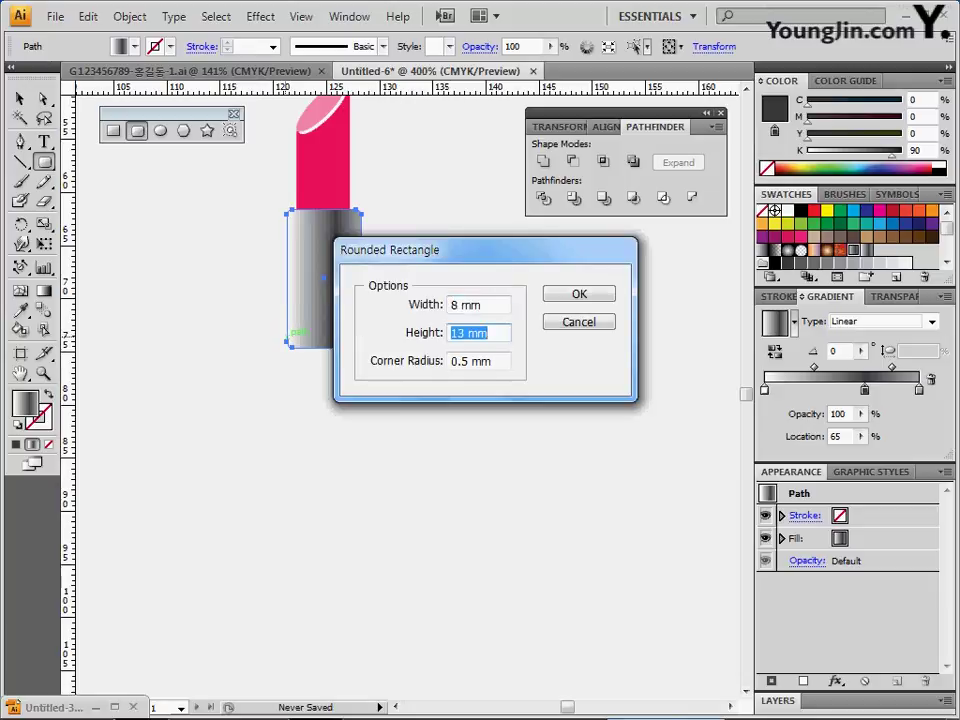
text(5)
key(Tab)
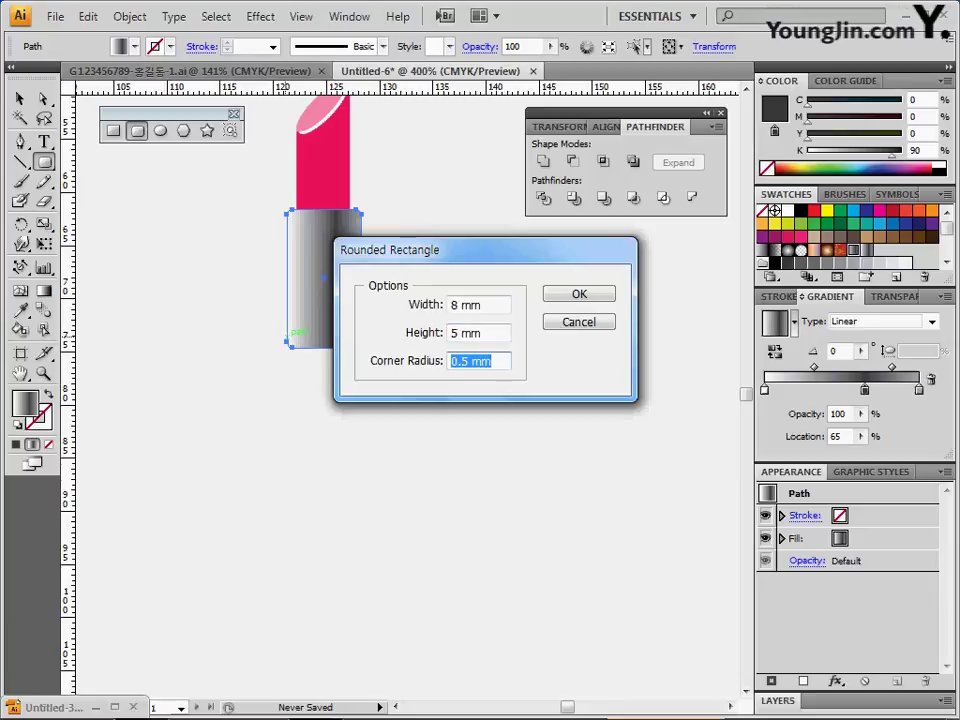
key(Return)
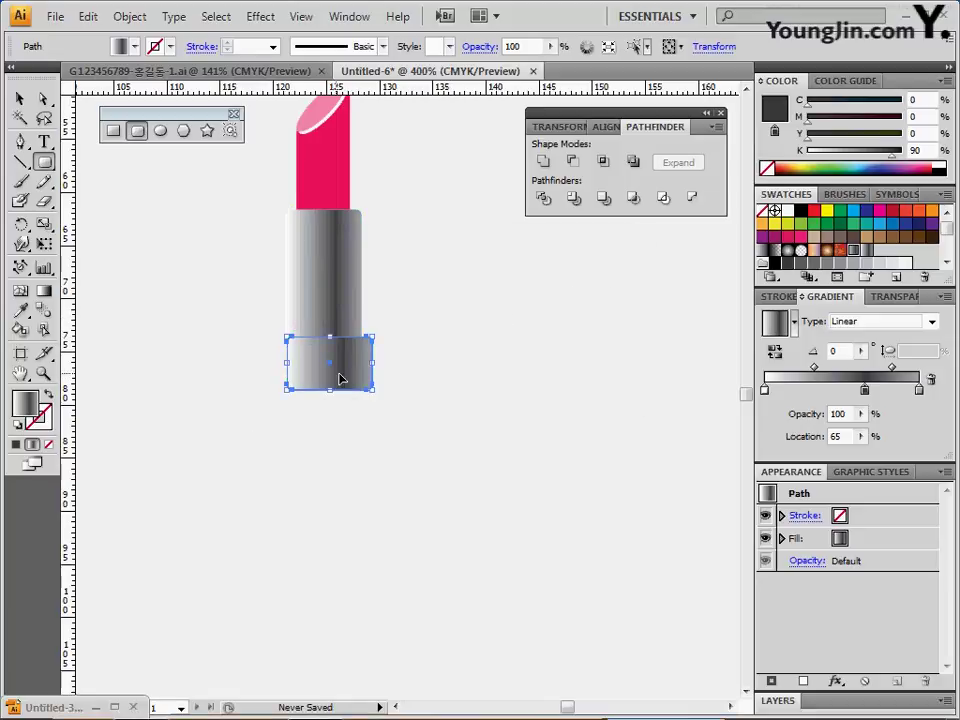
drag(340, 381, 335, 381)
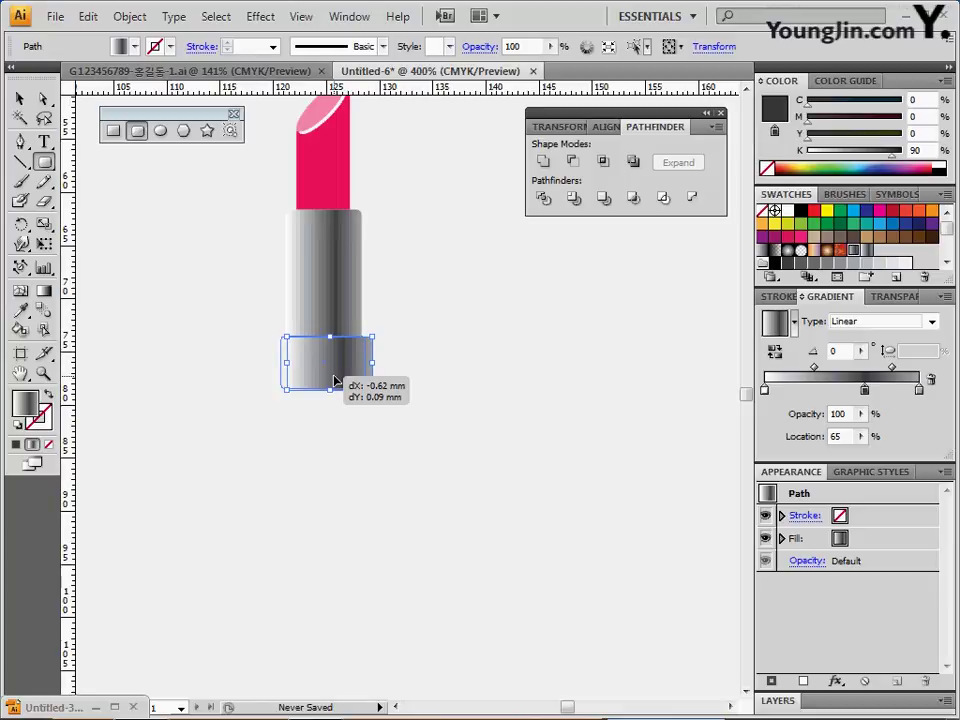
drag(335, 381, 330, 382)
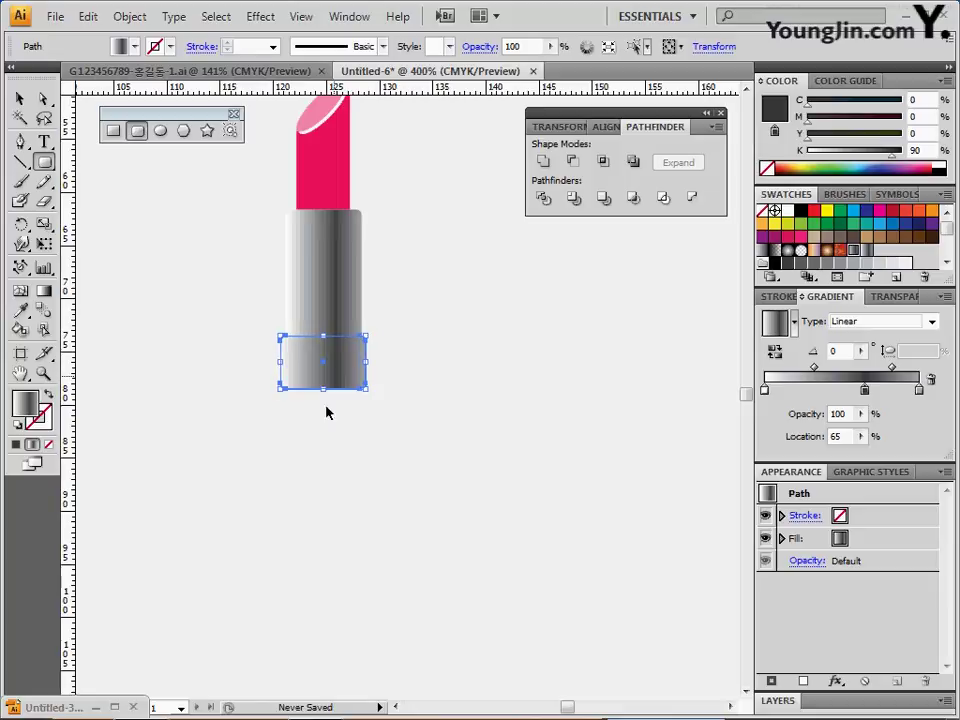
ctrl+click(261, 470)
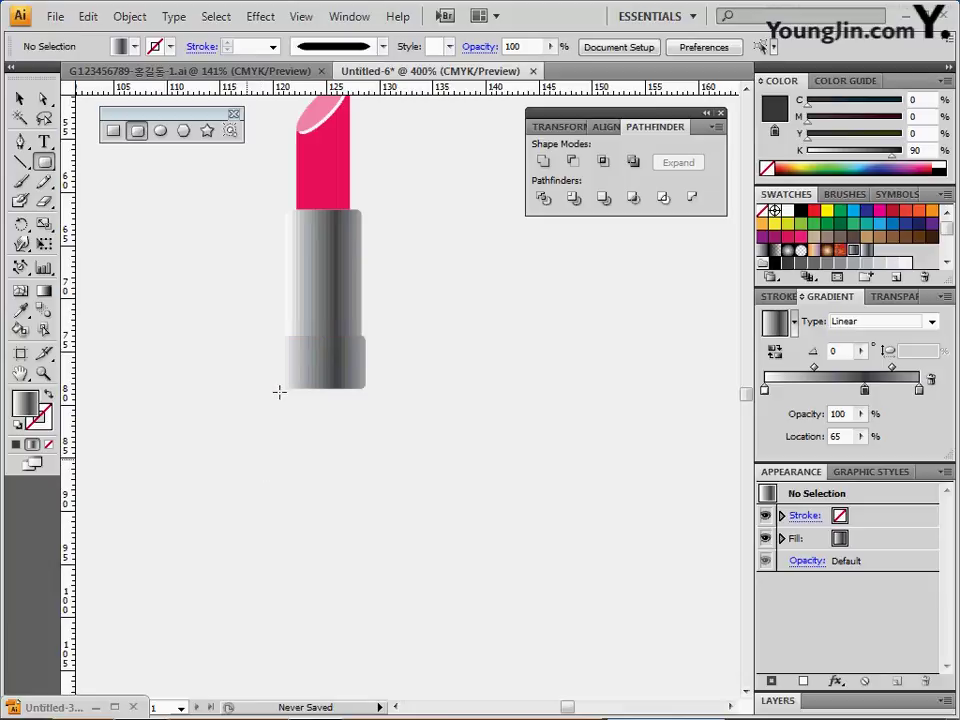
Draw a 9 × 16 mm rectangle at the lower end of the lipstick's silver band
click(113, 131)
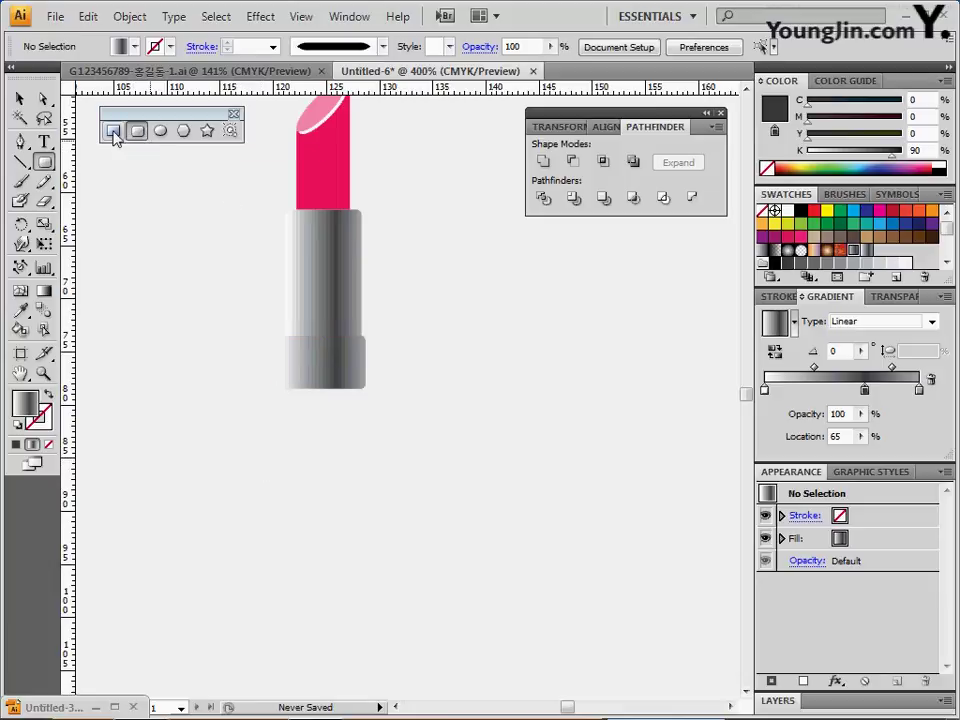
click(270, 378)
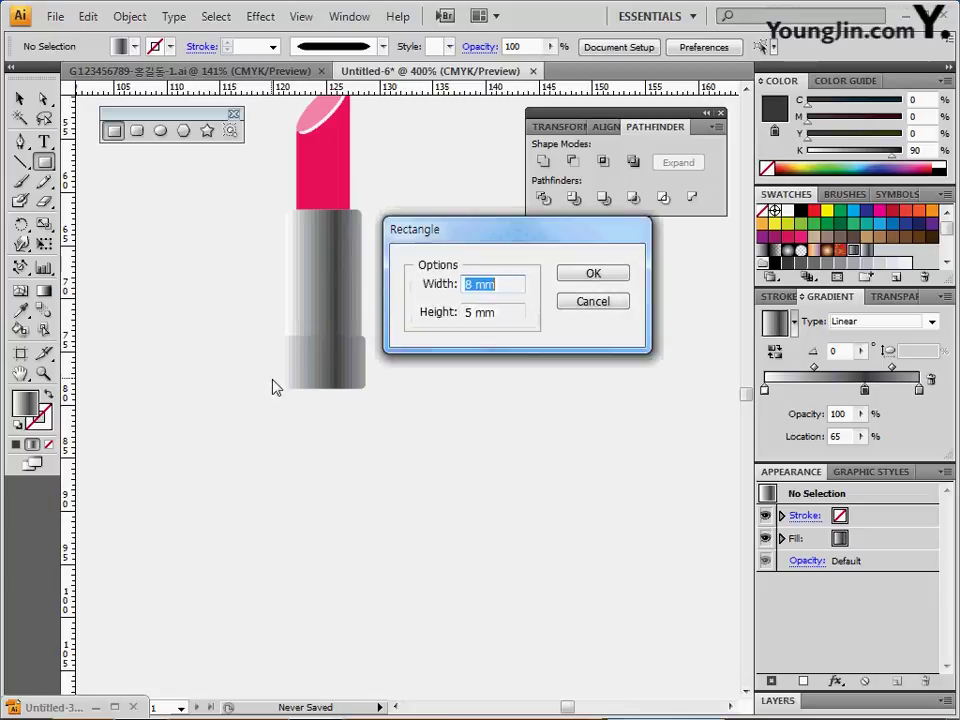
text(9)
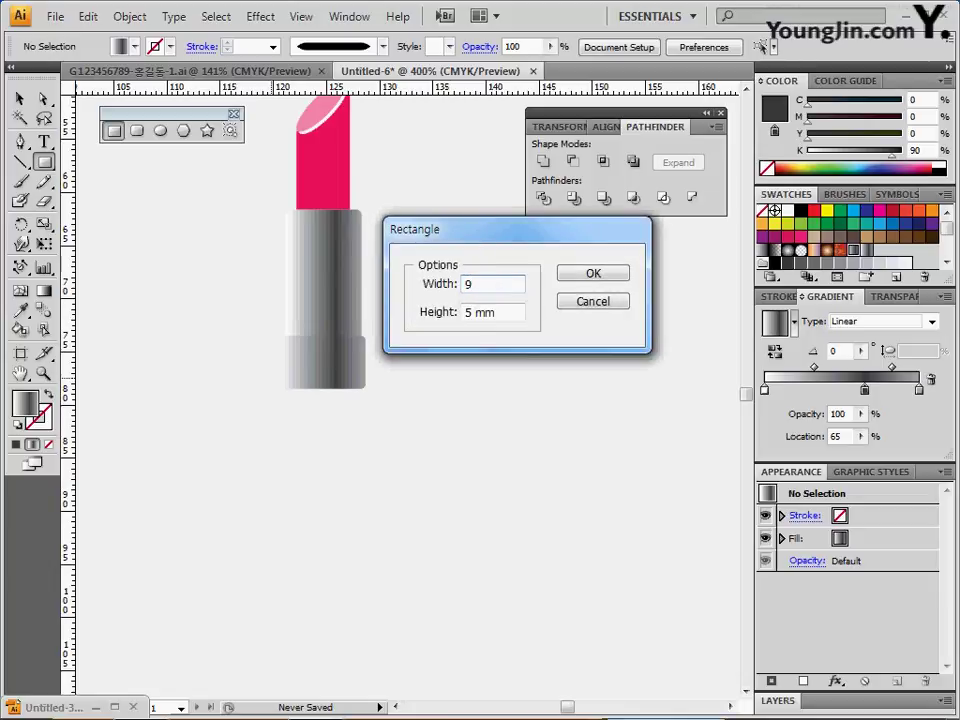
key(Tab)
text(16)
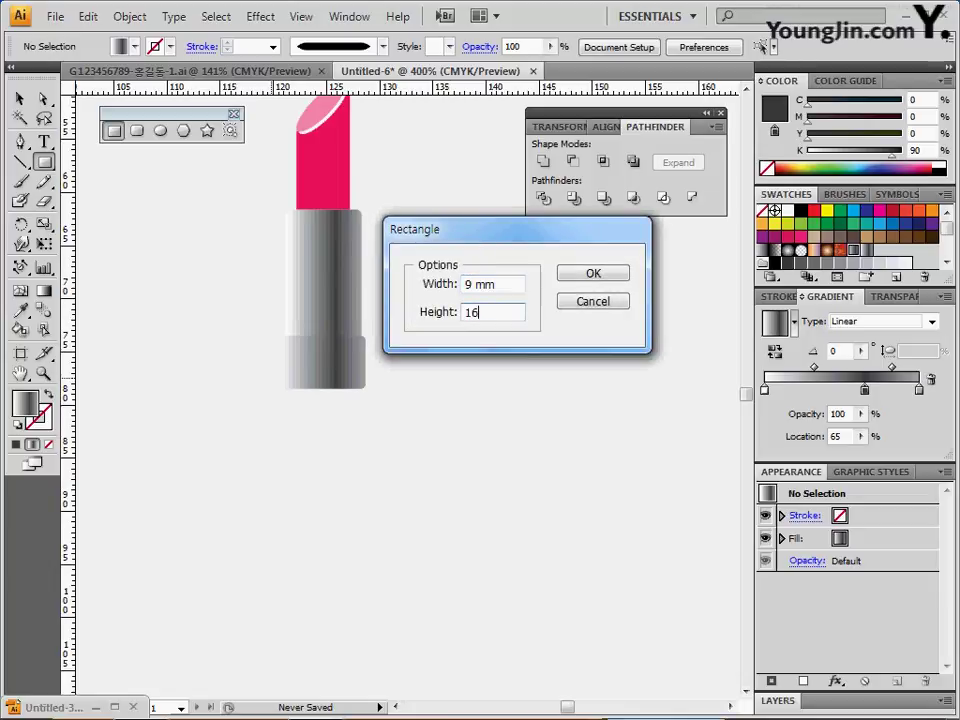
key(Return)
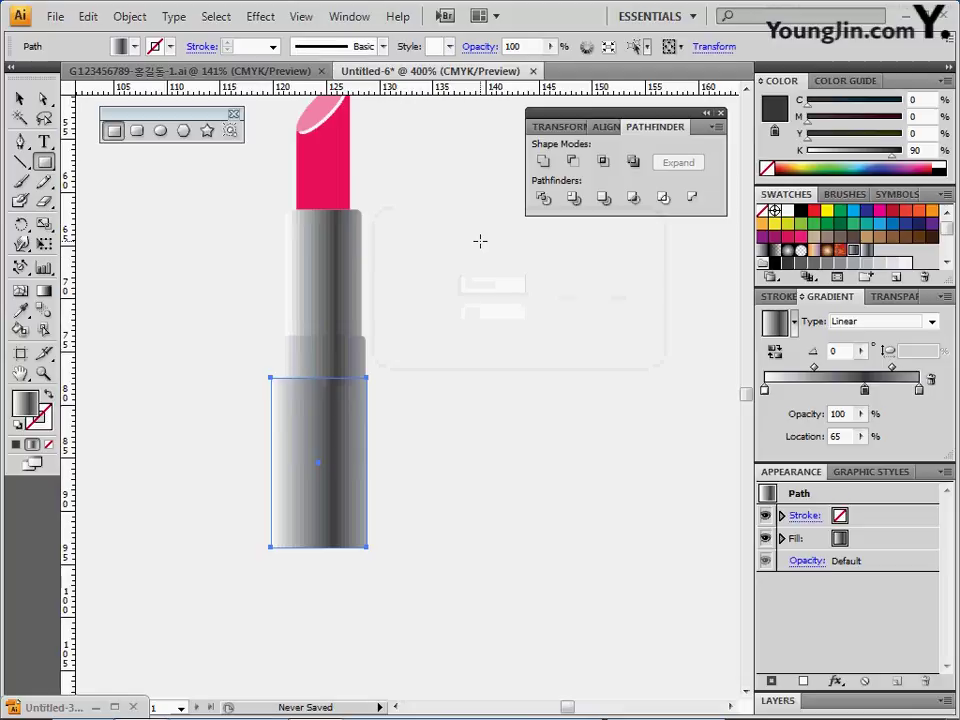
Fill the new rectangle with black and move it slightly up and right so it overlaps the silver band
click(800, 212)
click(574, 431)
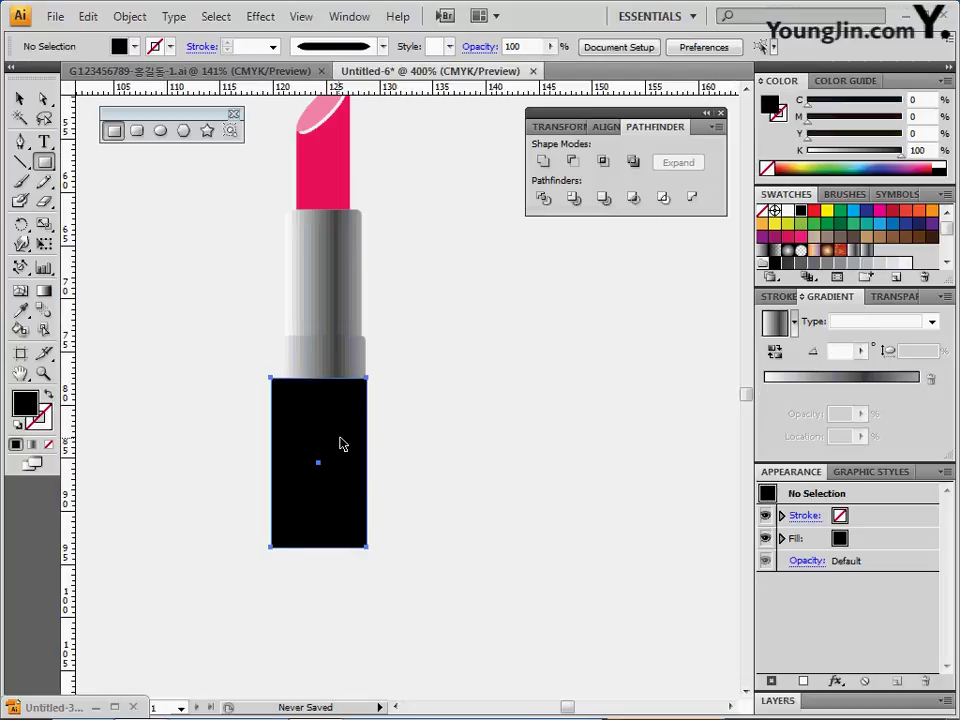
mouse_move(343, 444)
mouse_down()
mouse_move(345, 427)
mouse_move(343, 452)
mouse_move(332, 450)
mouse_move(343, 431)
mouse_up()
Align all the lipstick parts by their horizontal centers, group them and deselect the group
click(435, 270)
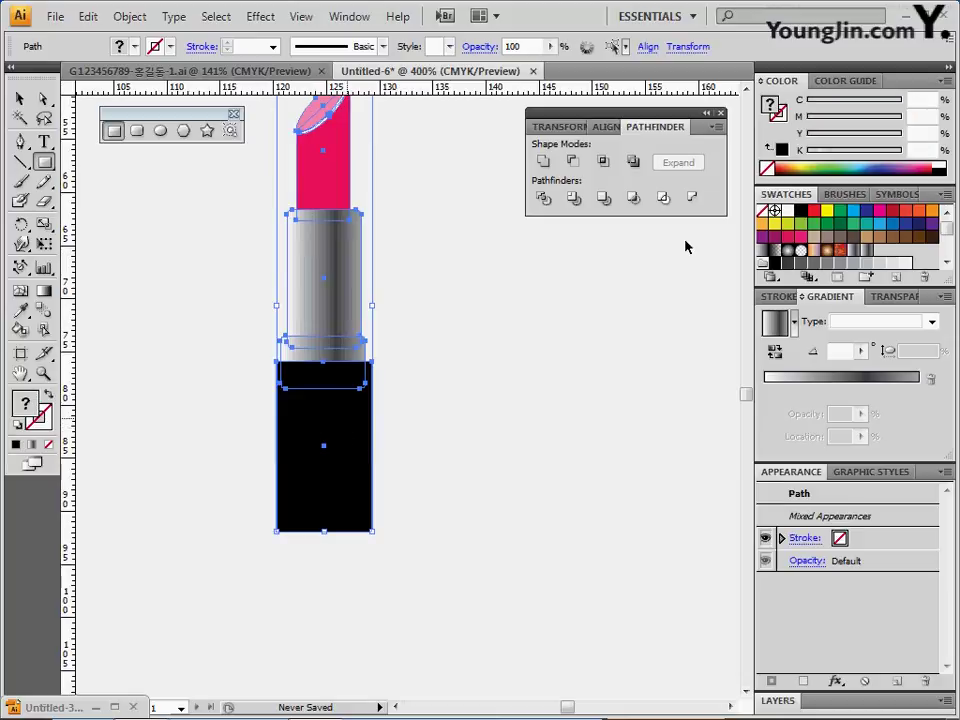
click(606, 128)
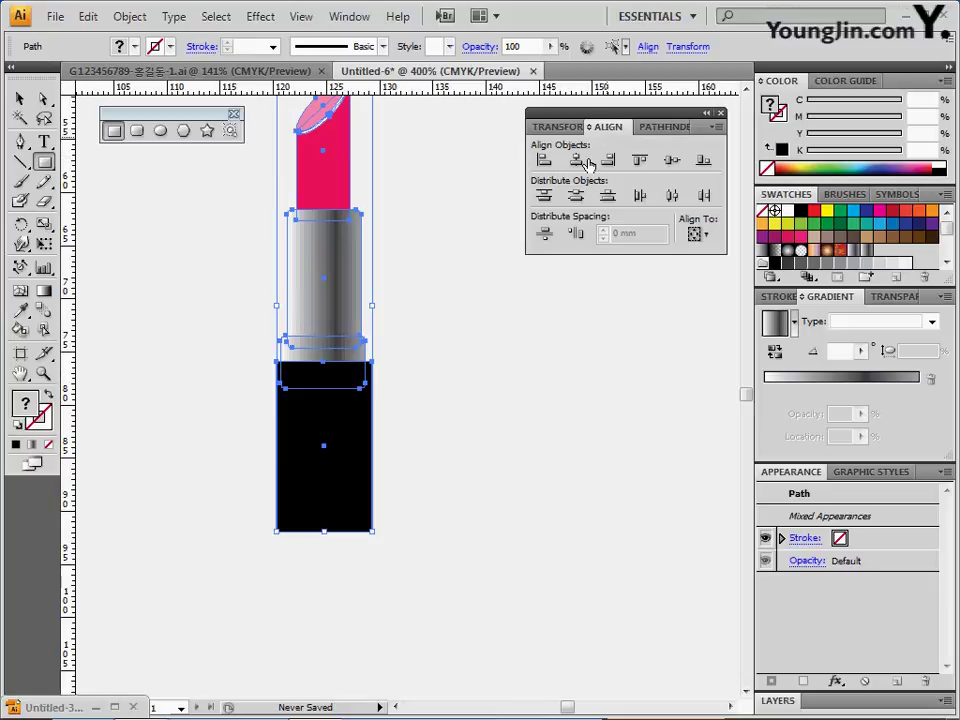
click(575, 163)
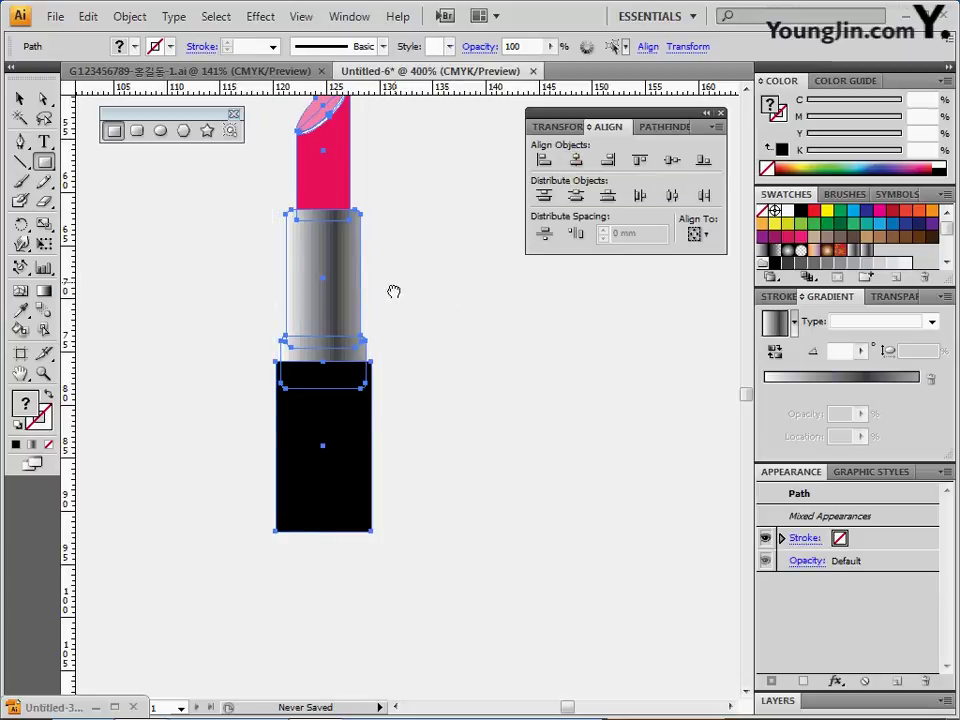
drag(392, 287, 391, 341)
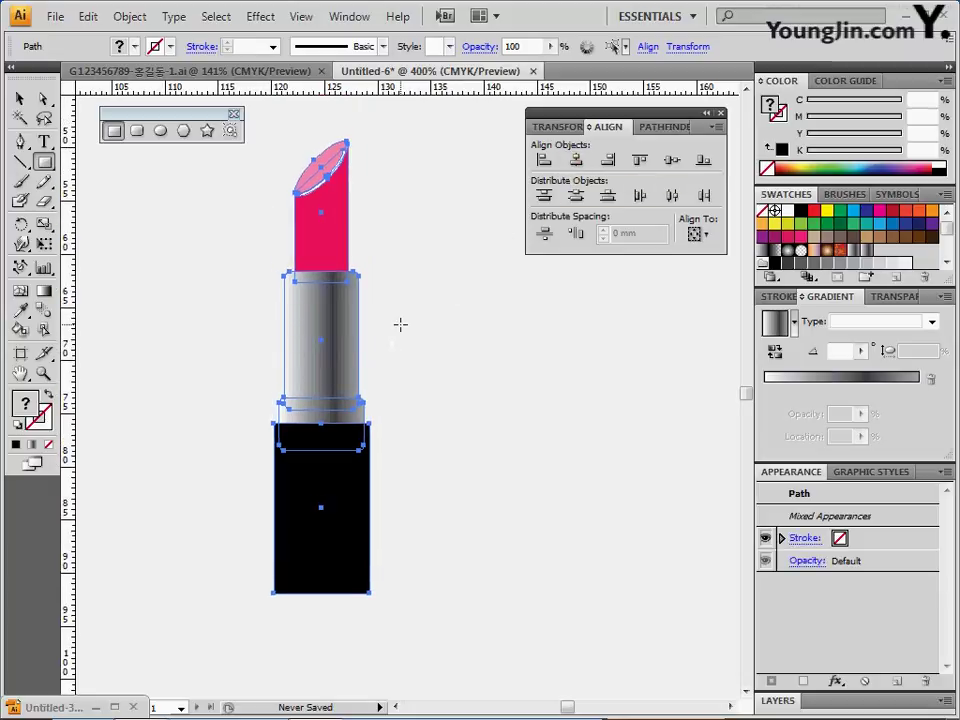
key(ctrl+g)
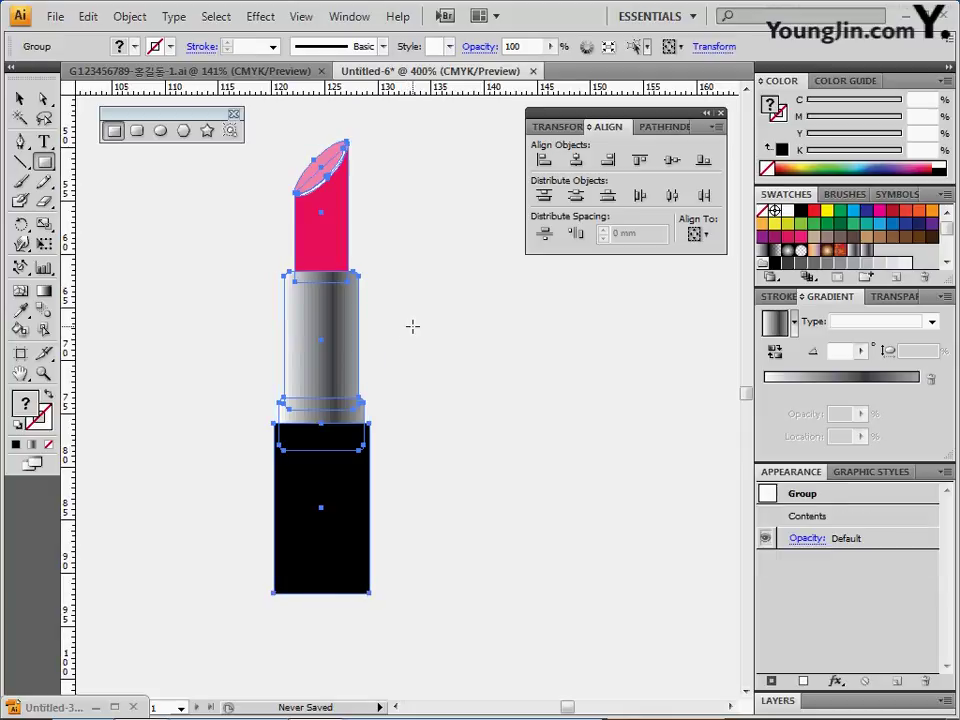
ctrl+click(423, 330)
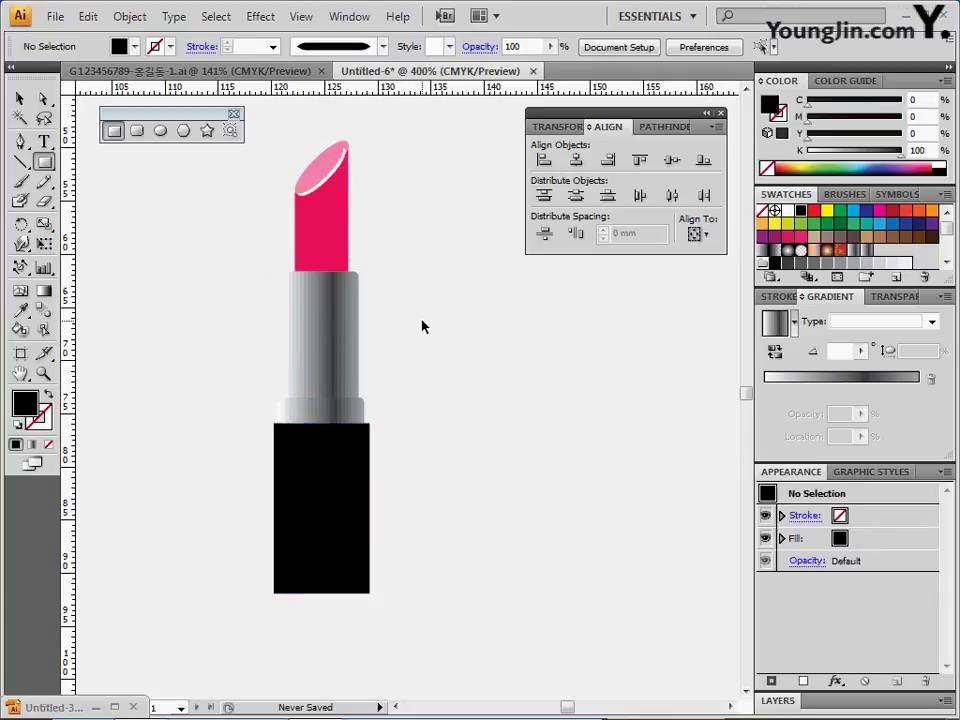
Move the lipstick group onto the badge, centering it on the vertical guide with its tip at the guide intersection
alt+click(375, 389)
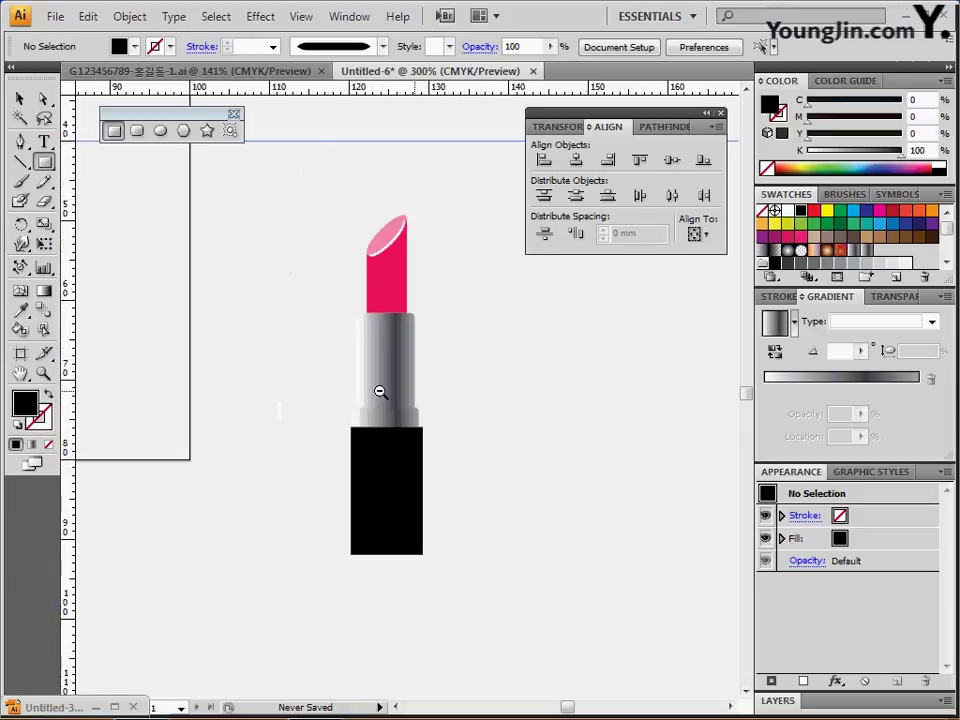
alt+click(450, 400)
alt+click(475, 408)
drag(279, 386, 430, 382)
click(600, 441)
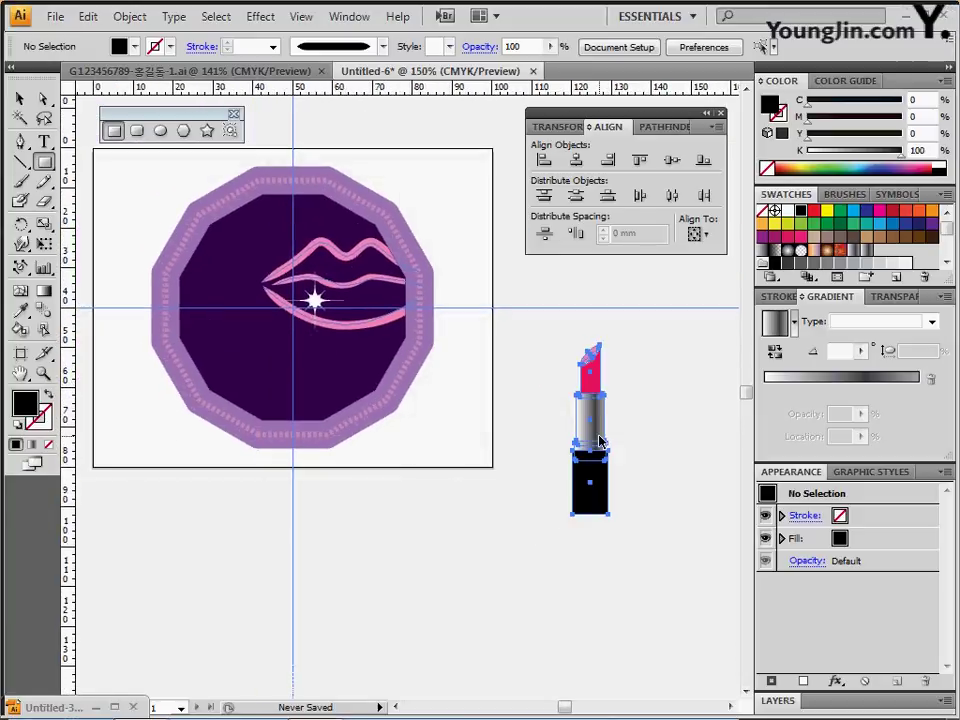
drag(600, 441, 299, 407)
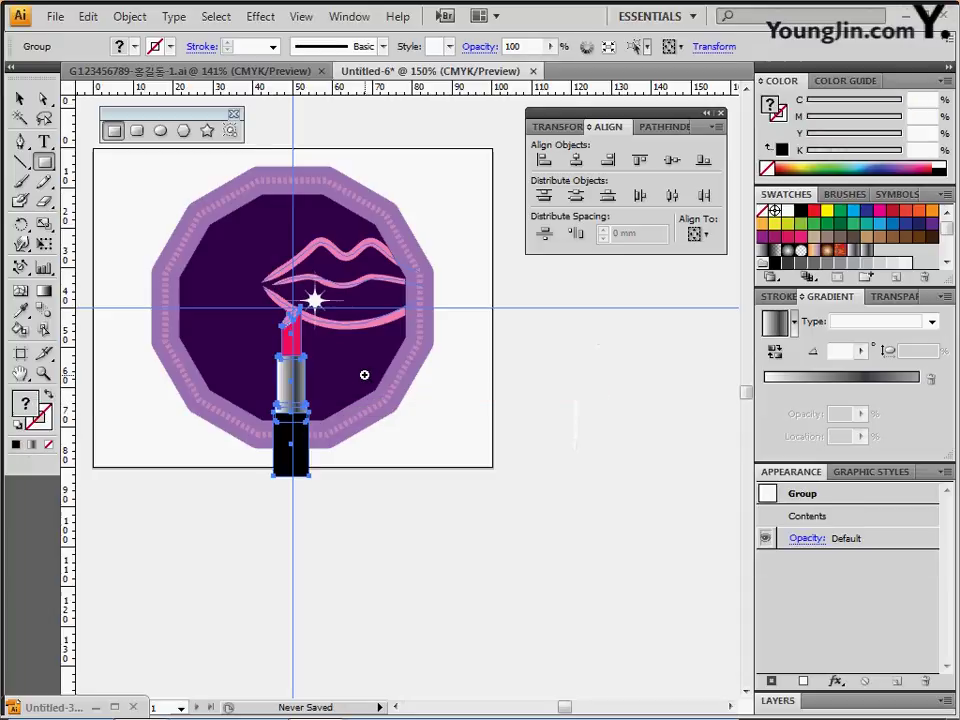
key(ctrl+plus)
key(ctrl+plus)
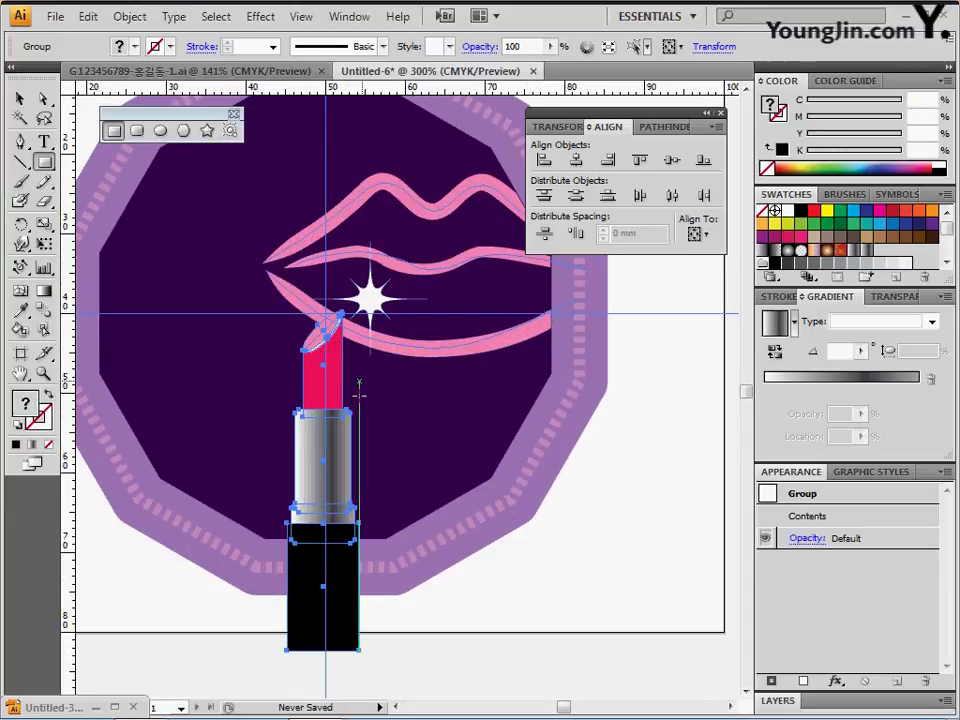
key(ctrl+minus)
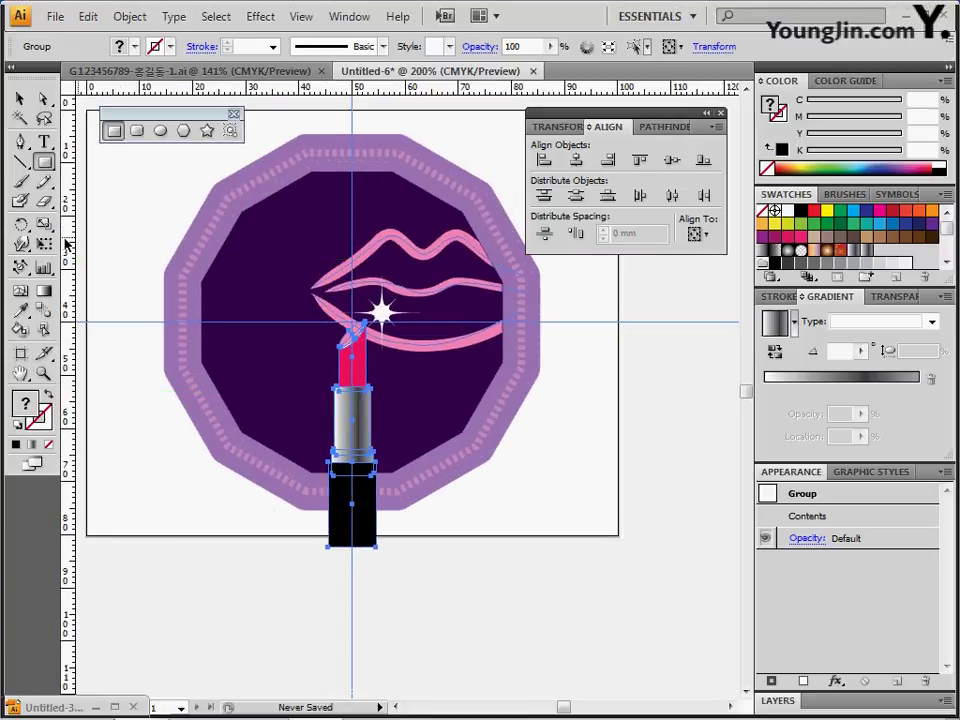
Reflect a copy of the lipstick group across the horizontal axis, using the guide intersection as the reference point
drag(20, 224, 63, 257)
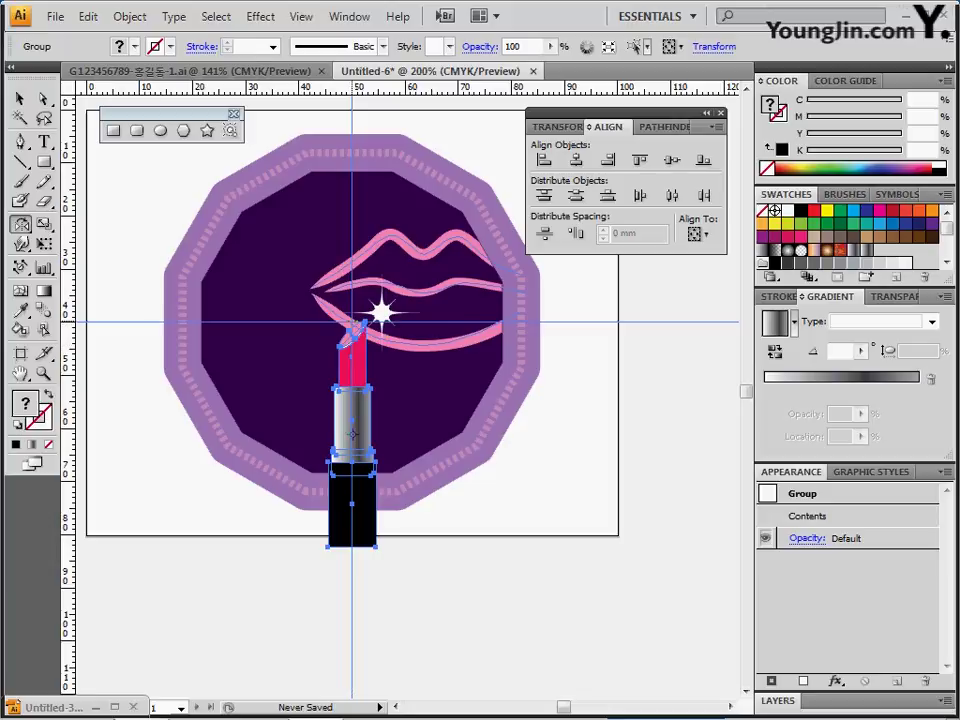
alt+click(352, 322)
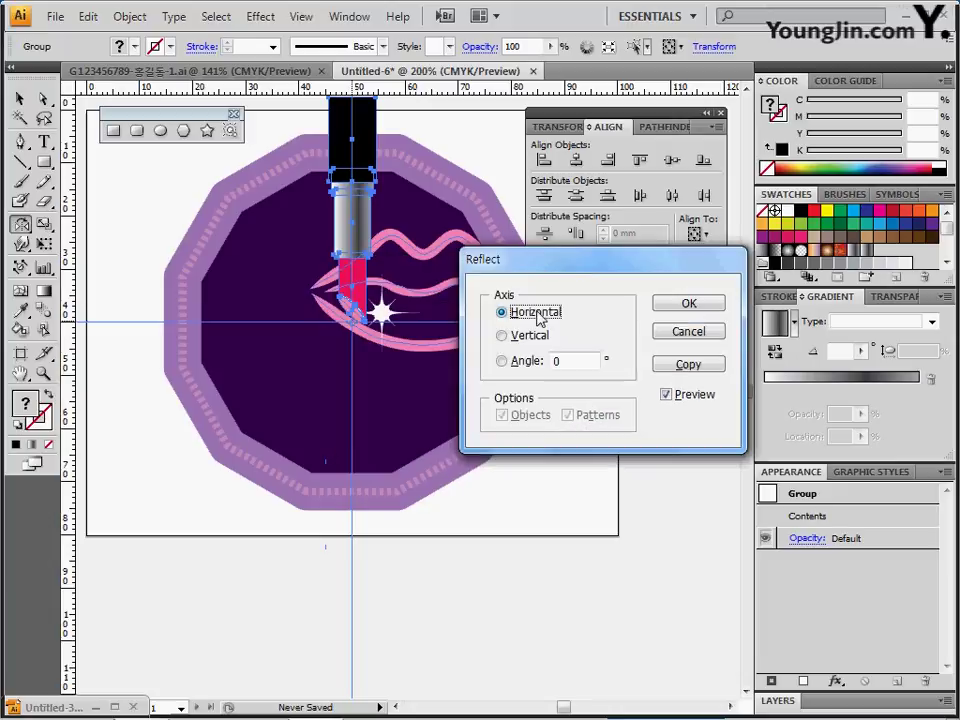
click(674, 374)
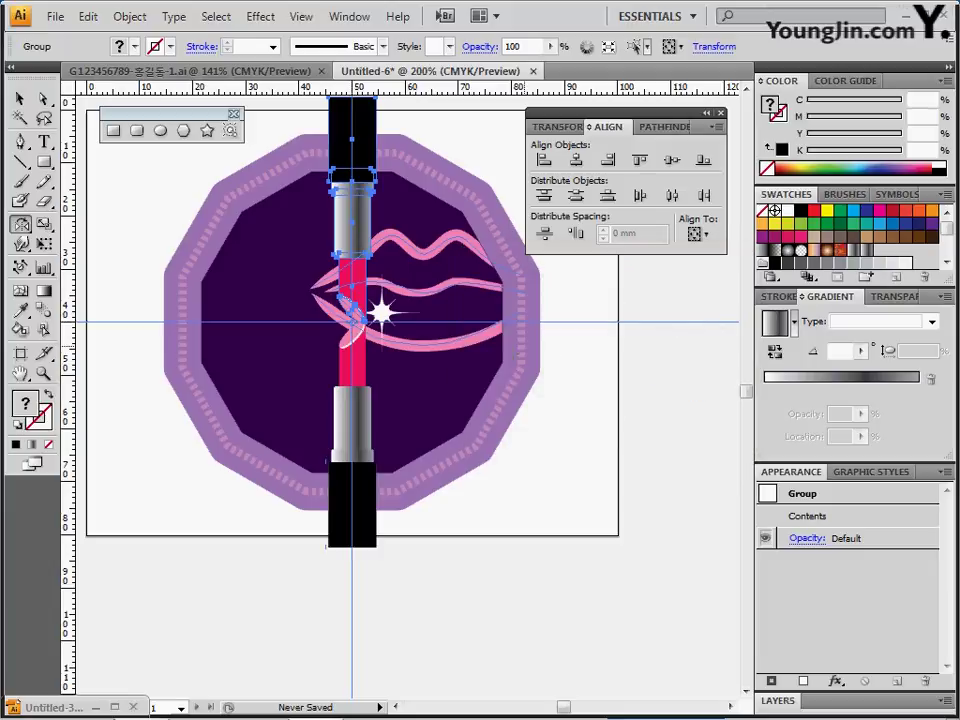
Scale the reflected lipstick copy uniformly to 50% and move it straight up over the badge's upper border
drag(450, 332, 414, 375)
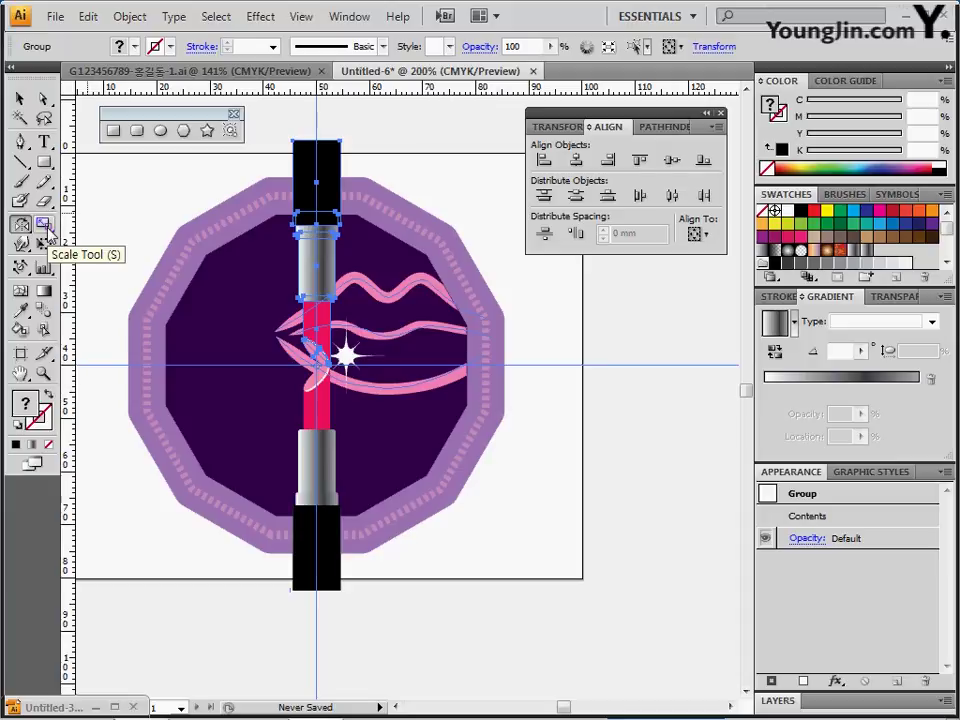
double_click(44, 226)
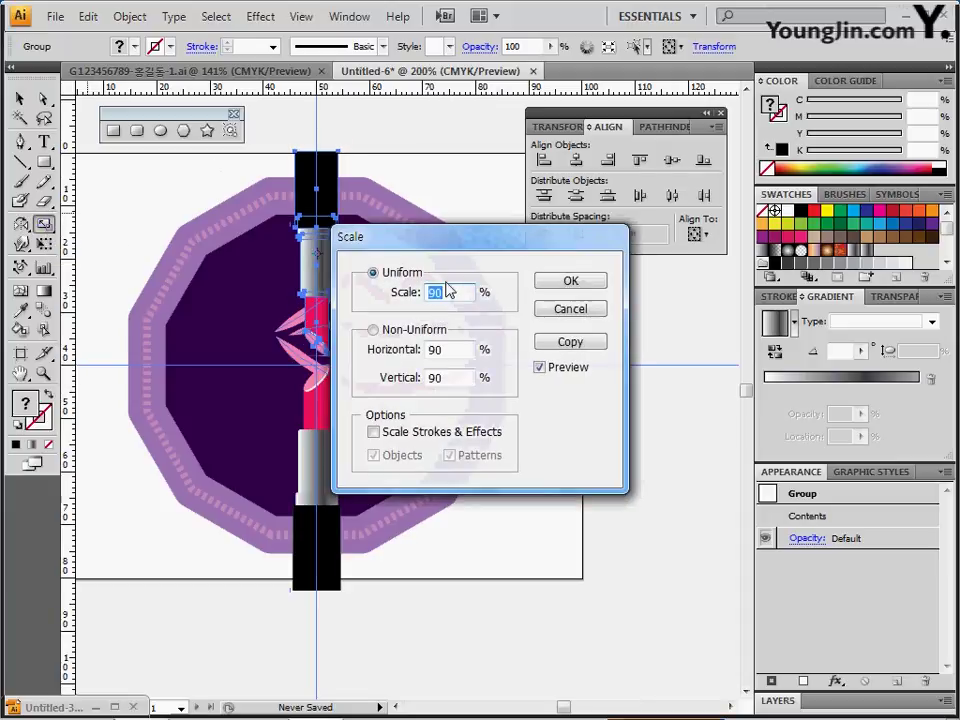
text(50)
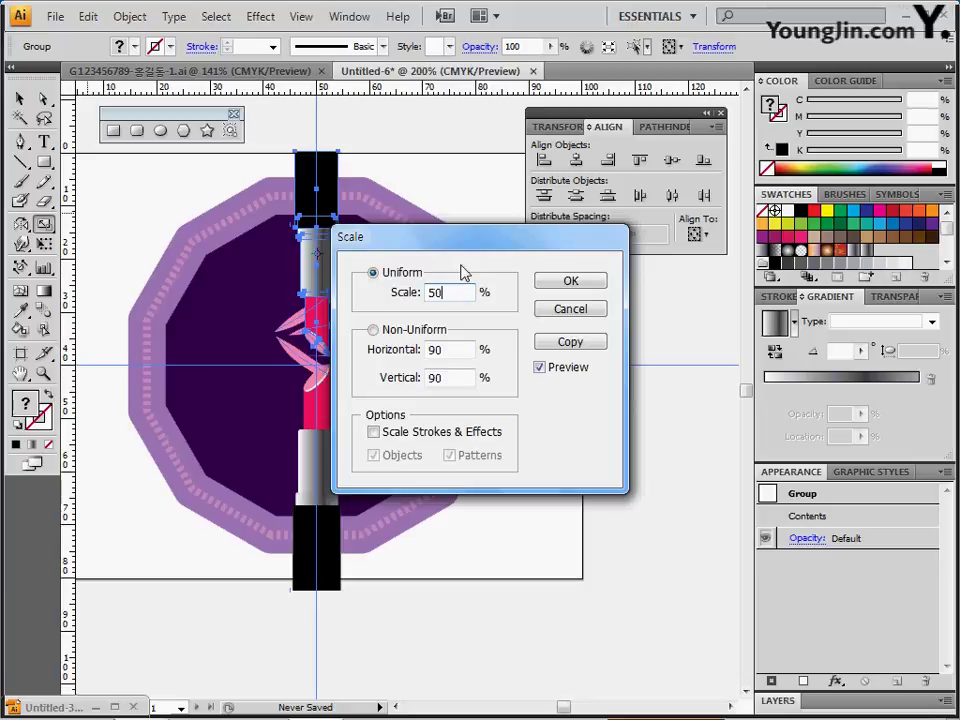
key(Return)
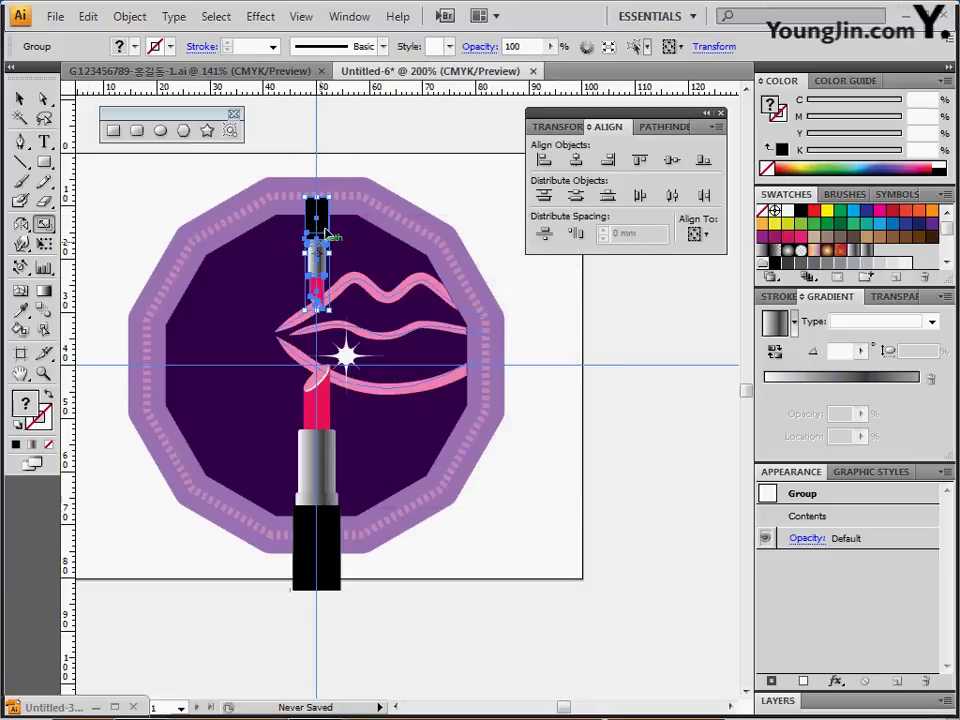
drag(328, 230, 328, 207)
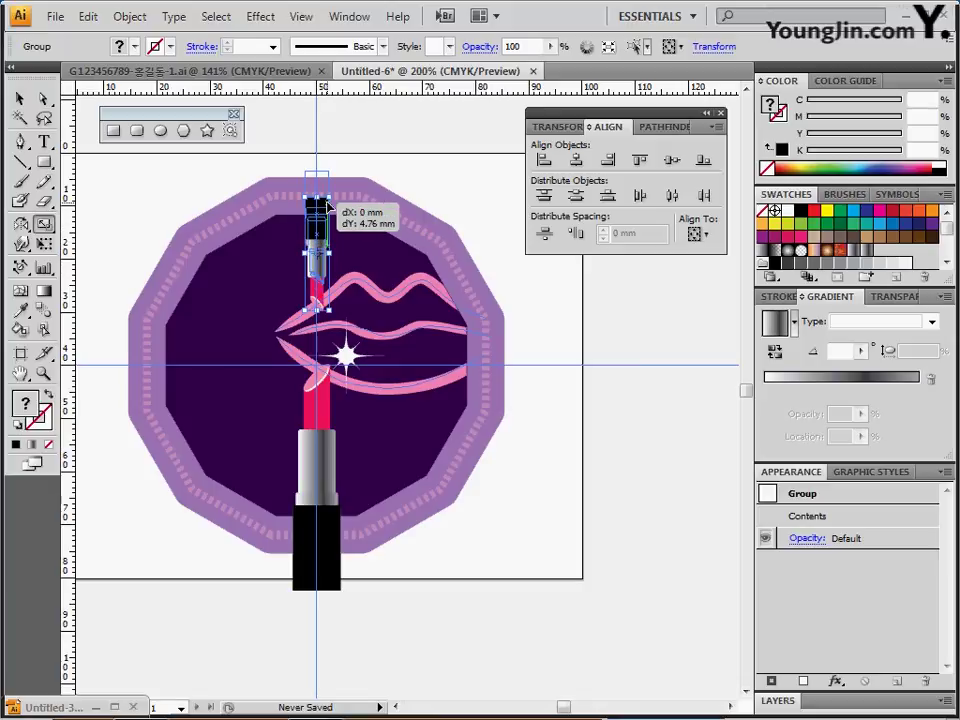
drag(328, 207, 328, 206)
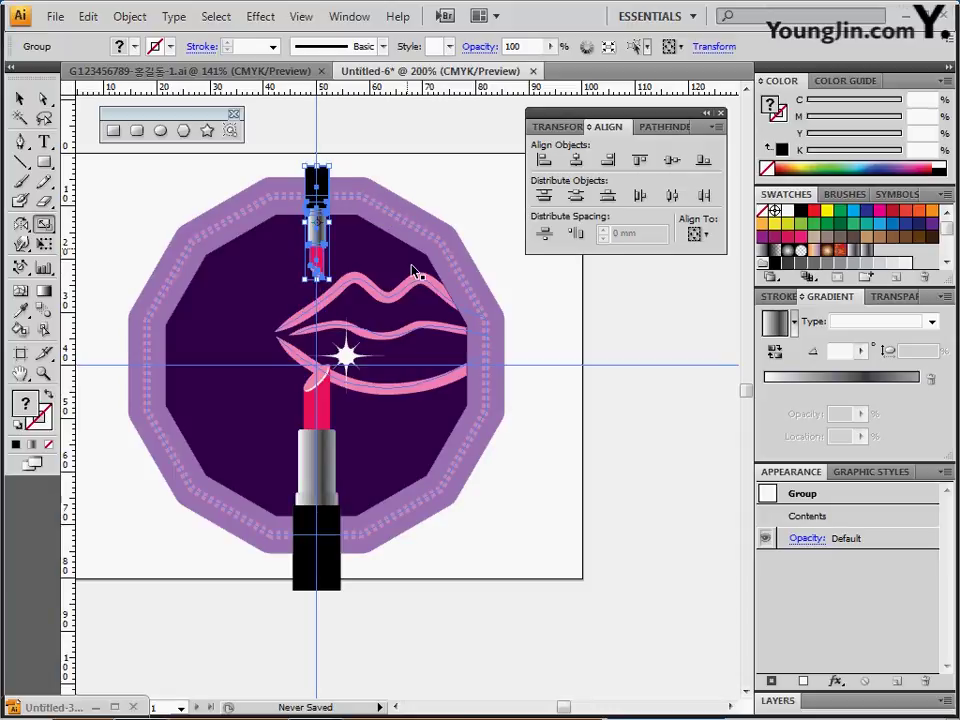
Shorten the small lipstick's black case by lowering its two top anchor points to the badge's upper edge, and deselect it
click(346, 269)
click(381, 299)
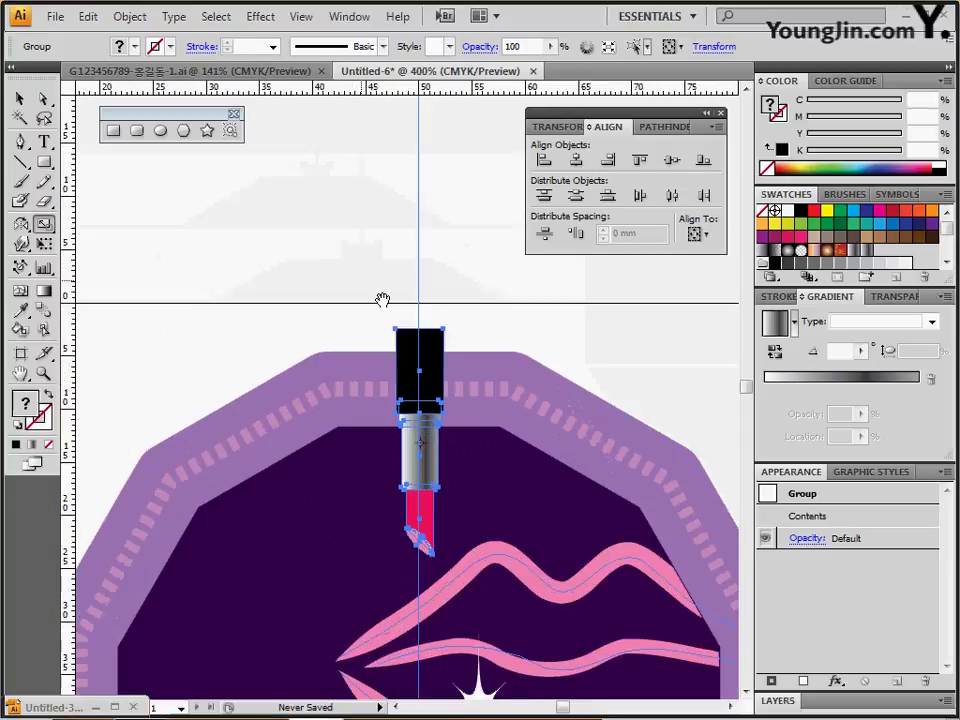
drag(417, 422, 383, 350)
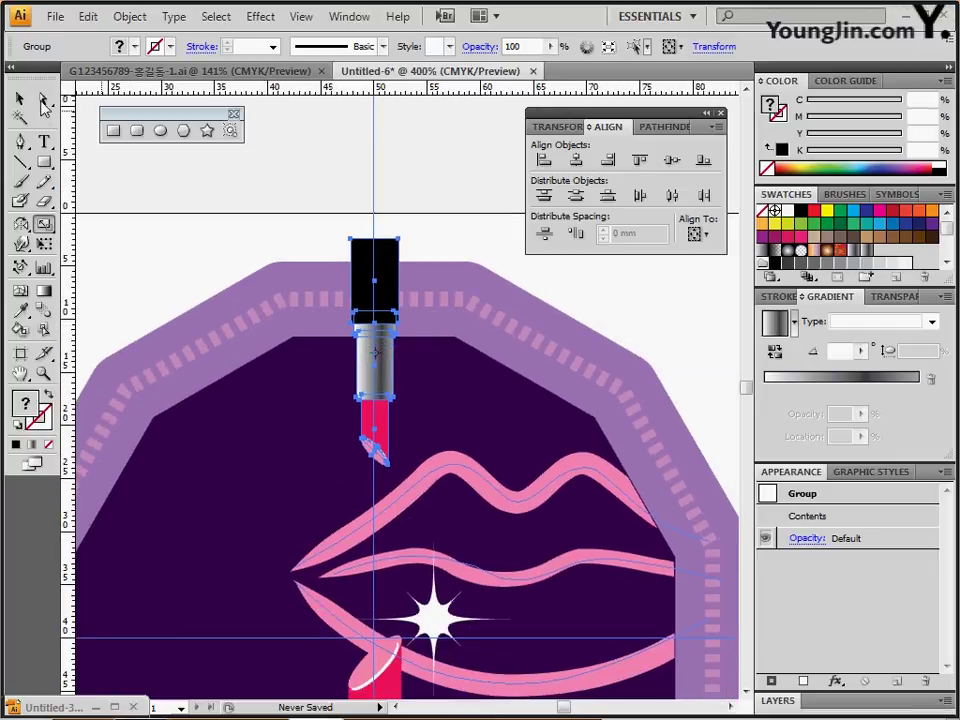
click(43, 101)
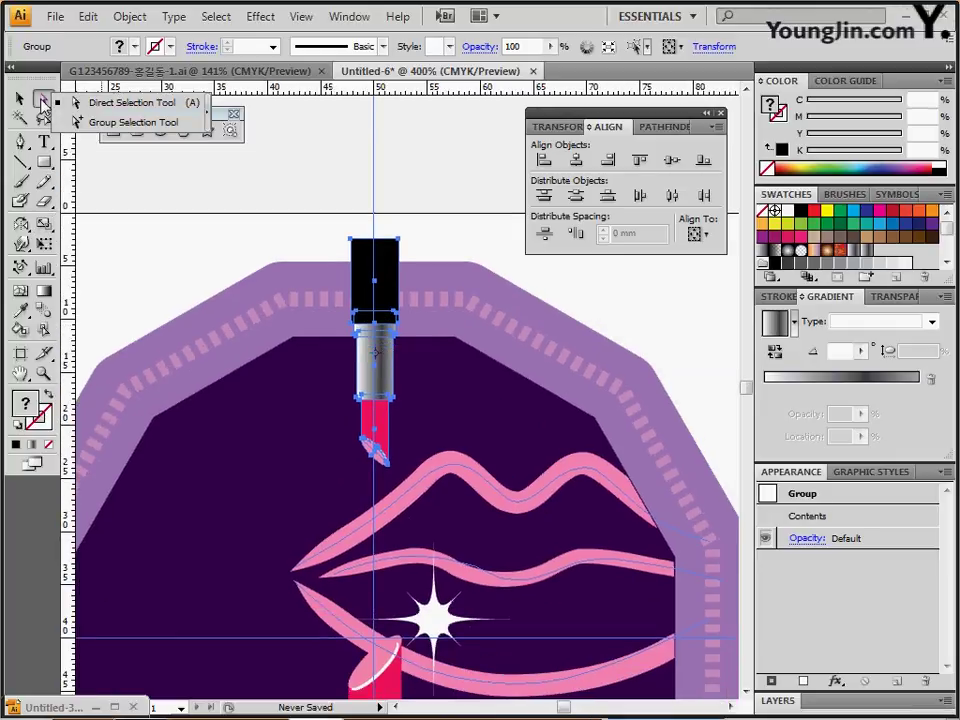
click(80, 102)
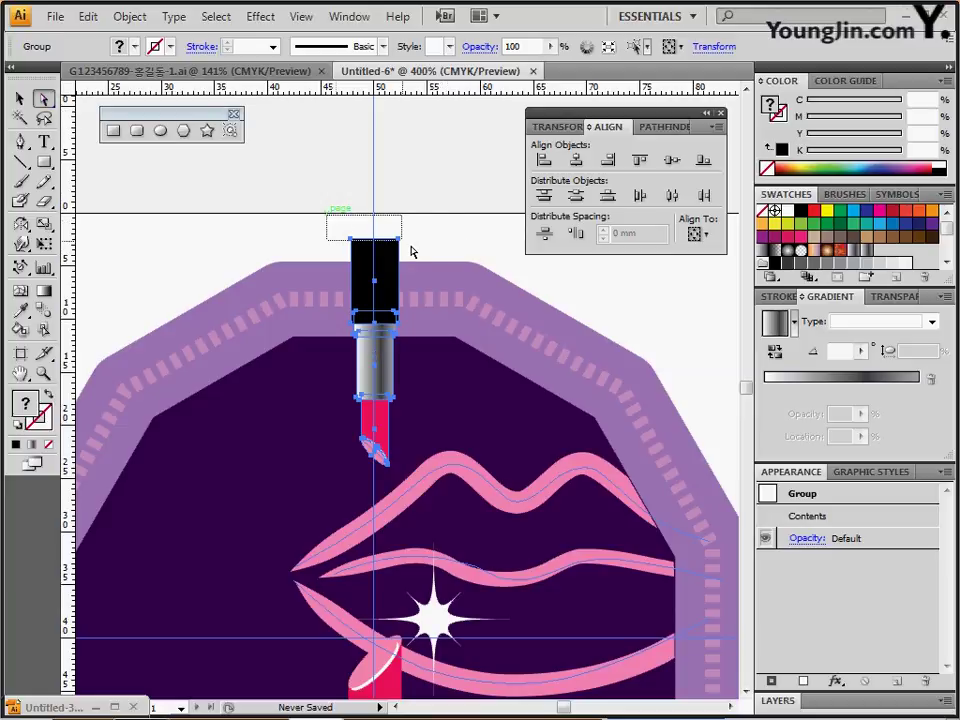
drag(411, 251, 420, 253)
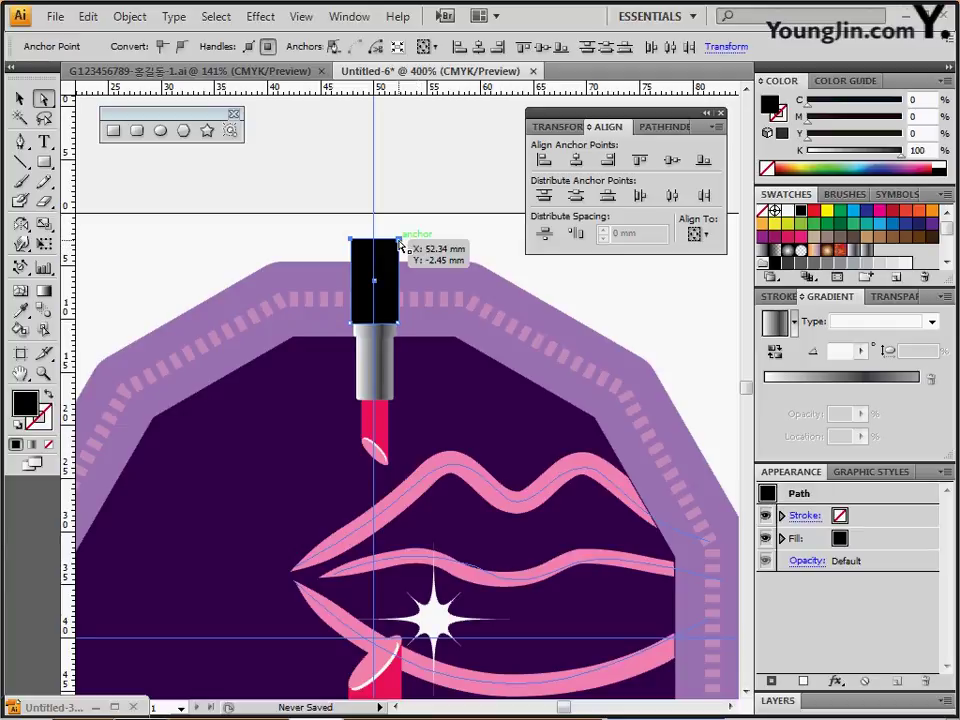
drag(399, 244, 399, 242)
key(ctrl+z)
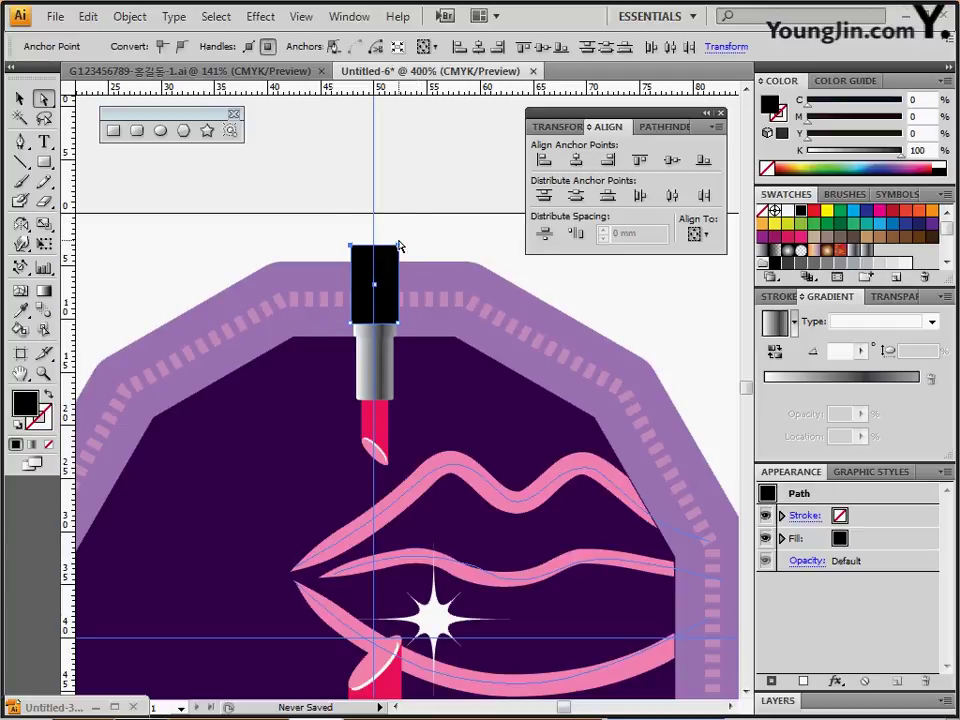
key(Down)
key(Down)
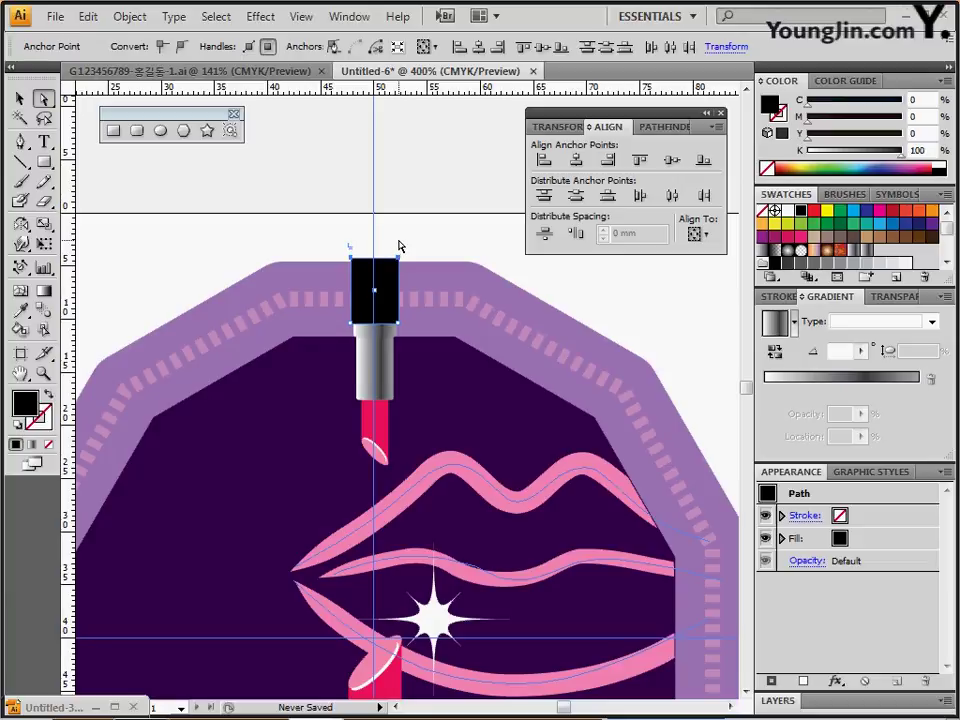
key(Down)
click(428, 229)
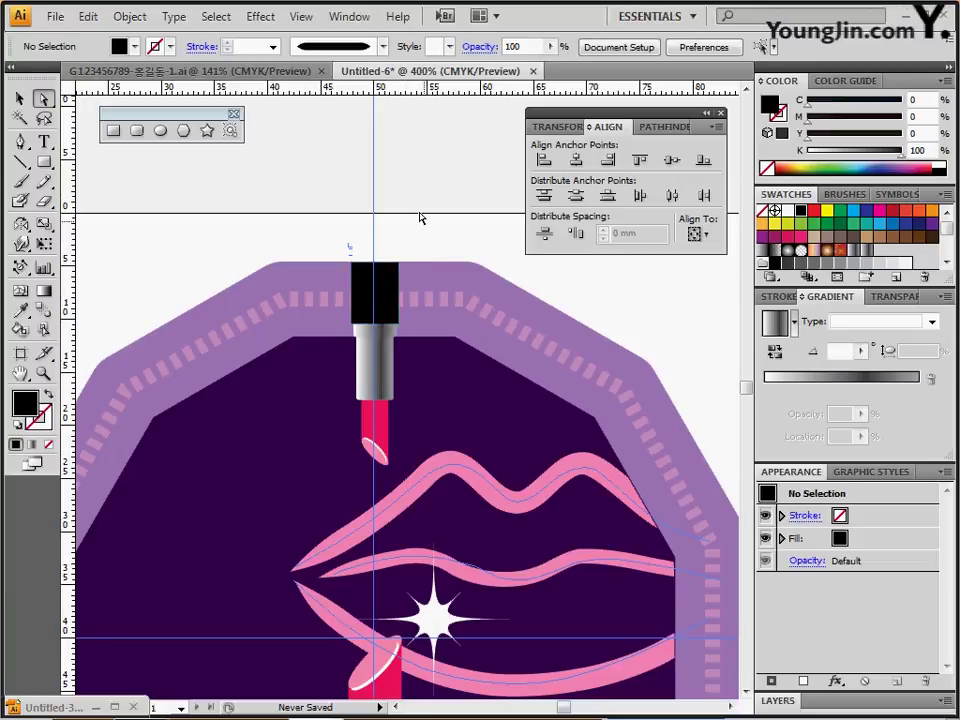
Create a copy of the small lipstick group rotated 30° around the guide intersection at the badge's center
click(20, 98)
click(388, 353)
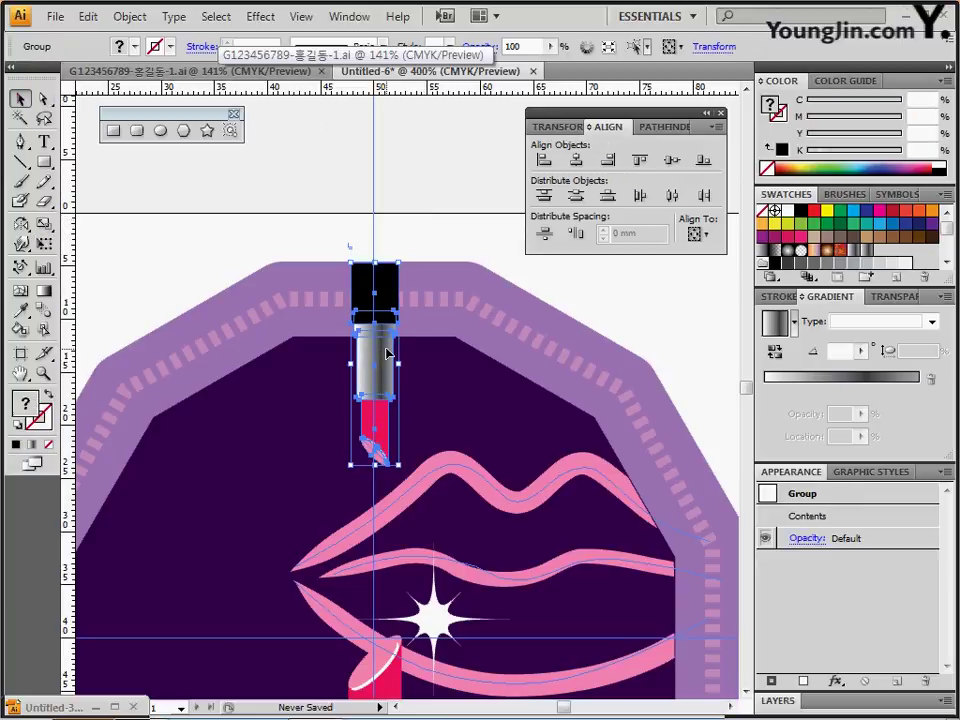
key(g)
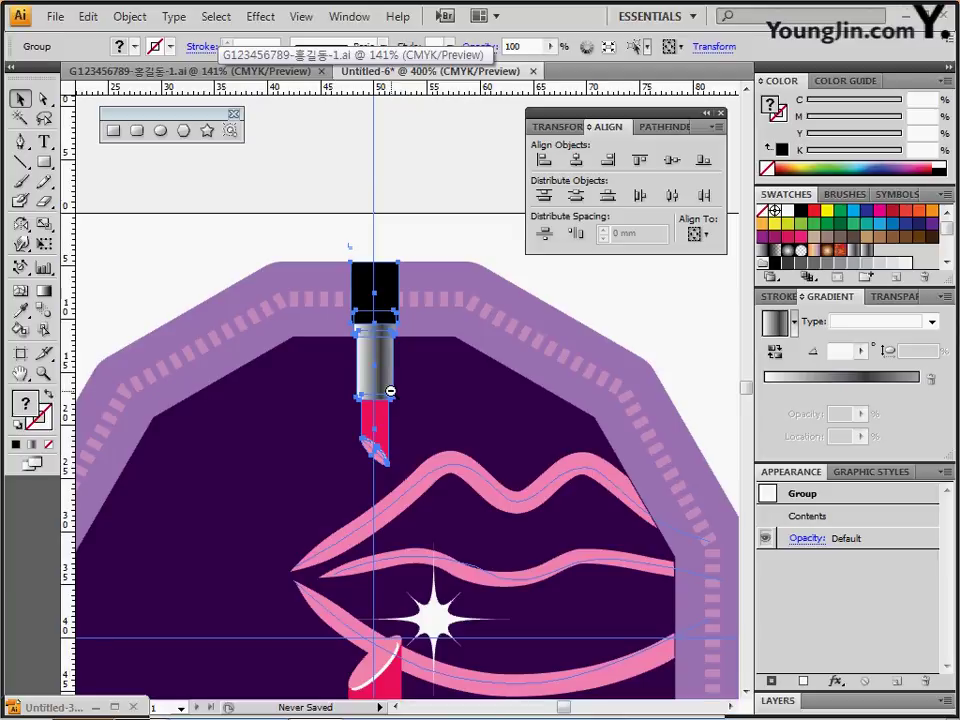
ctrl+alt+click(388, 510)
drag(403, 566, 378, 458)
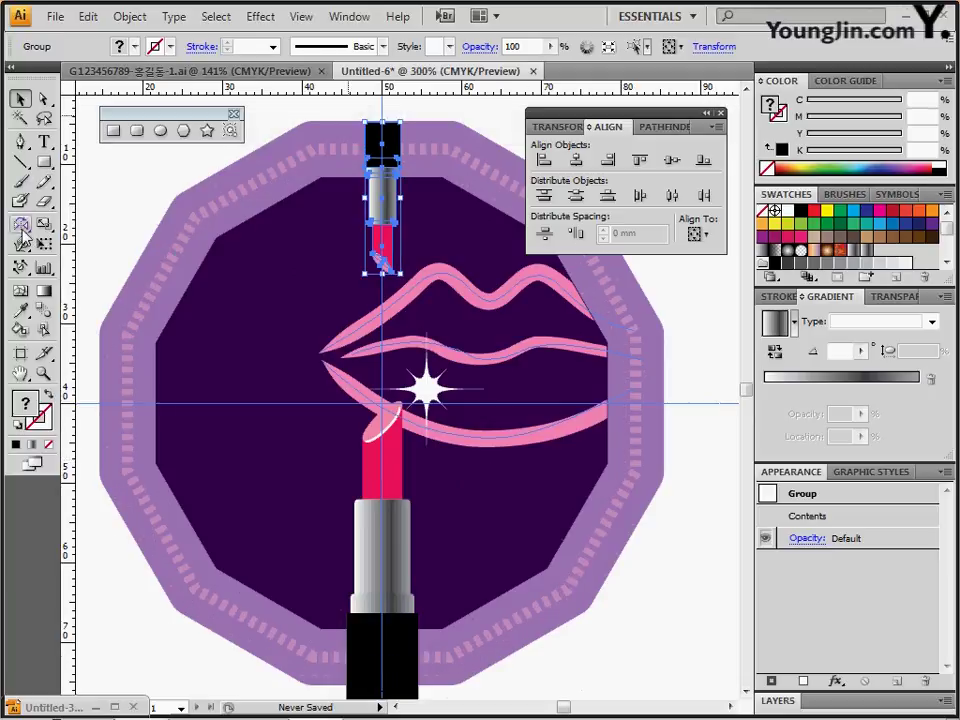
drag(22, 231, 68, 234)
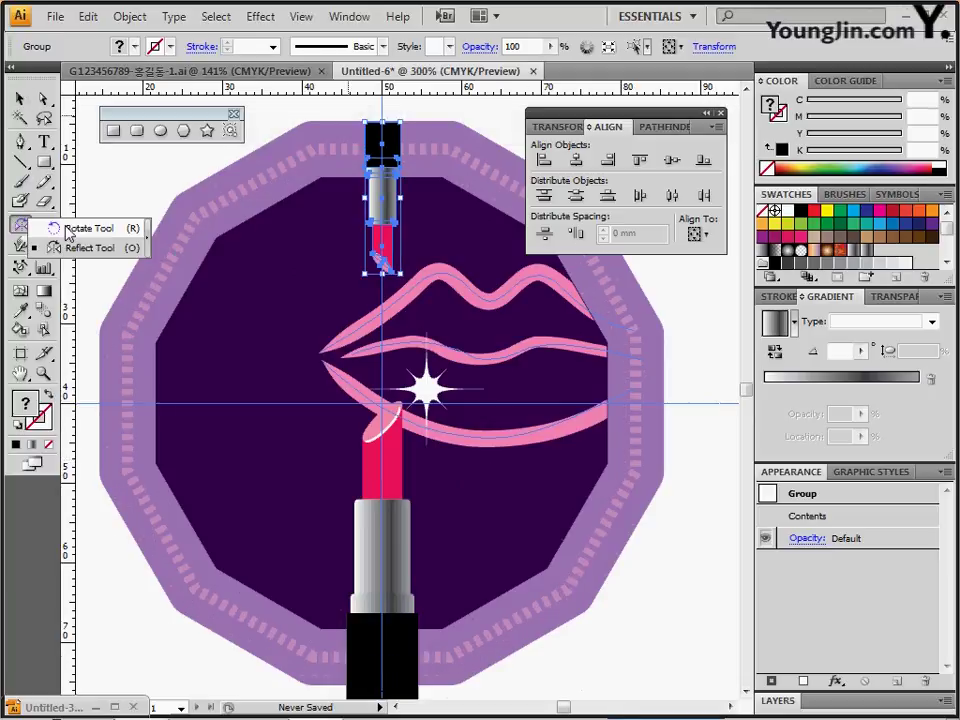
drag(68, 234, 68, 234)
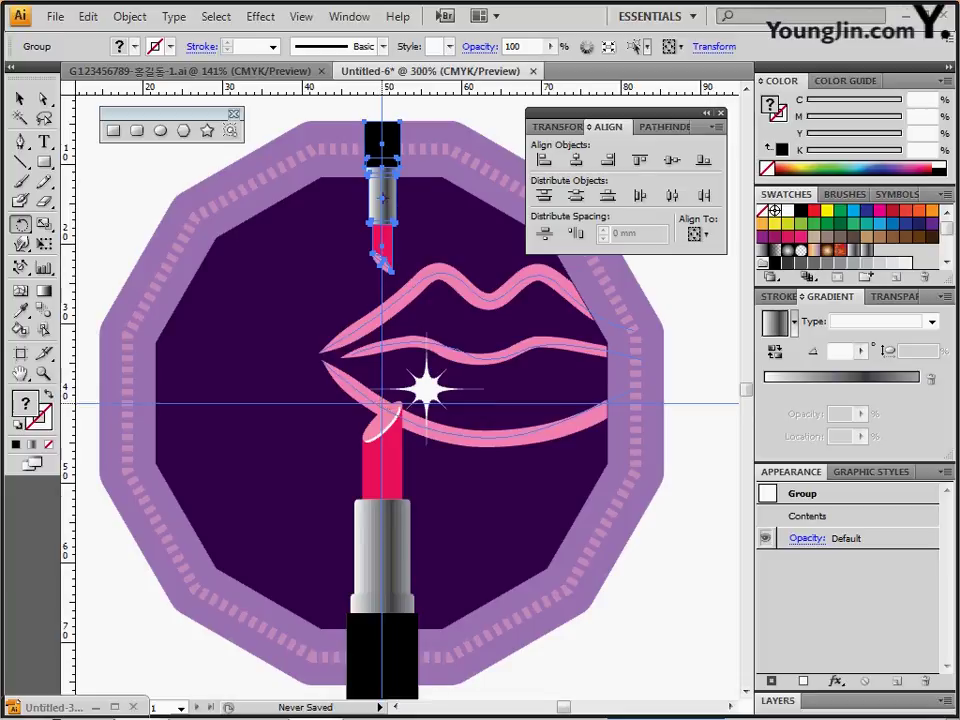
alt+click(383, 405)
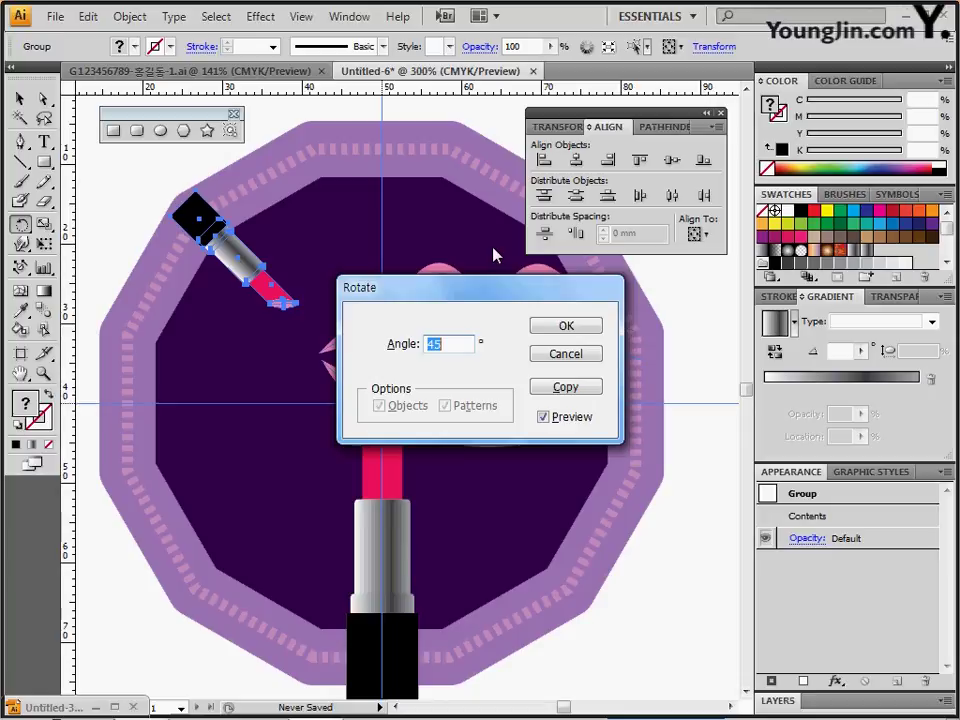
text(30)
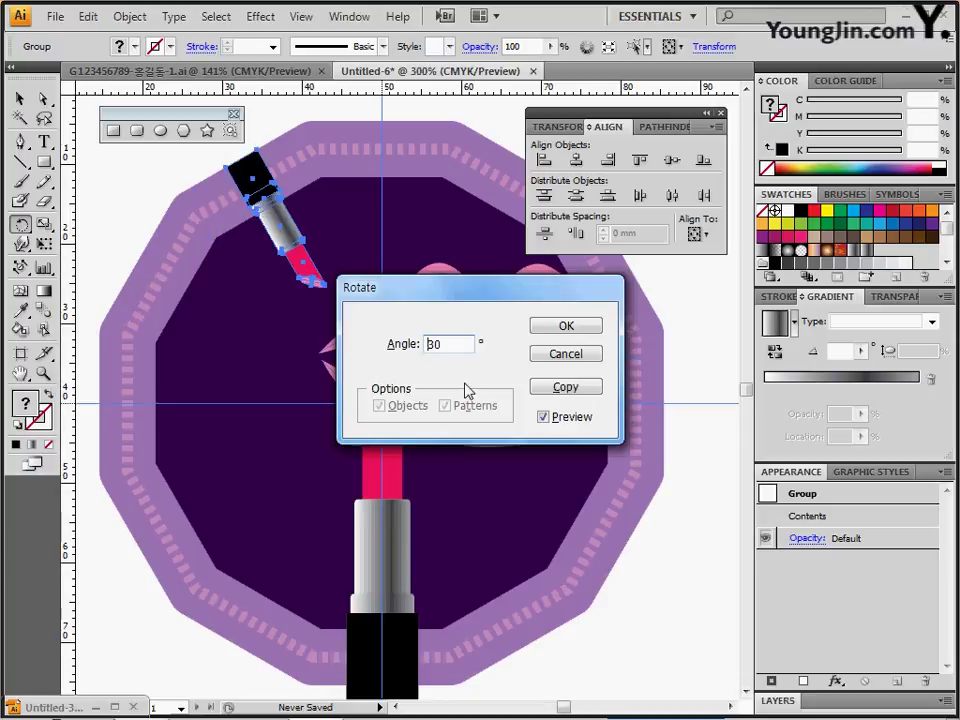
click(557, 391)
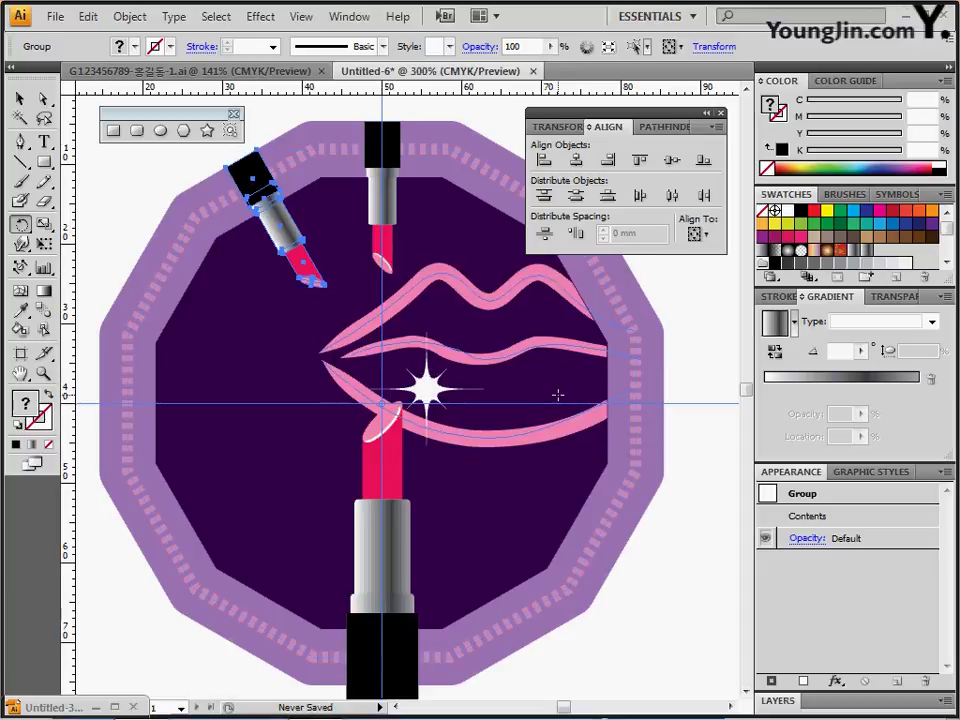
Repeat the 30° rotated copy three more times along the badge's left side
key(ctrl+d)
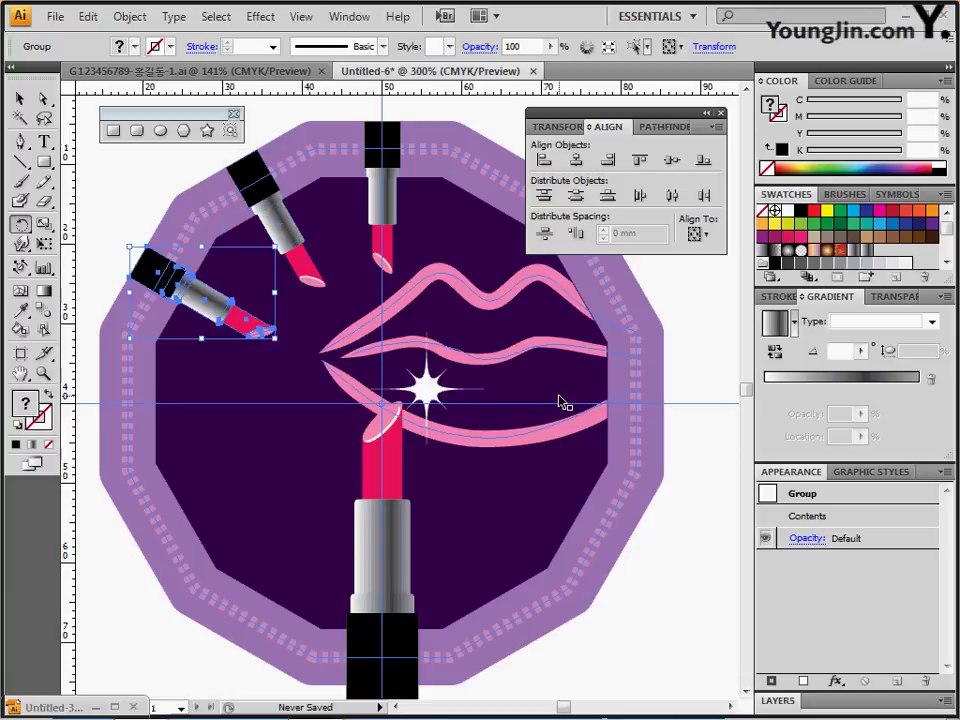
key(ctrl+d)
key(ctrl+d)
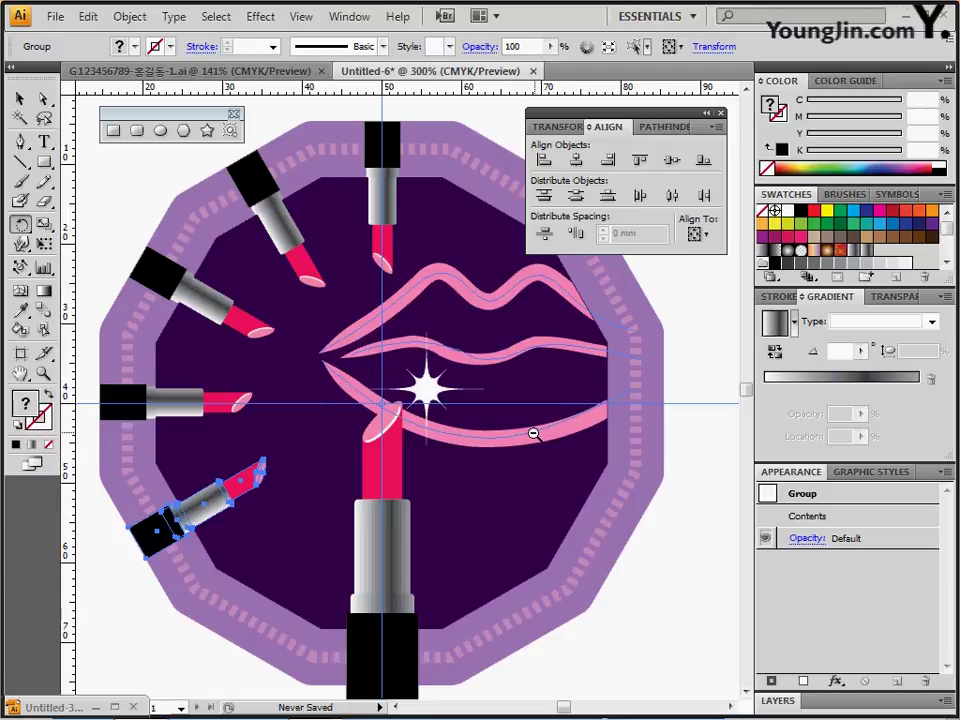
Rotate the large lipstick group at the badge's lower edge by 30° without making a copy
key(ctrl+minus)
drag(575, 470, 551, 420)
key(v)
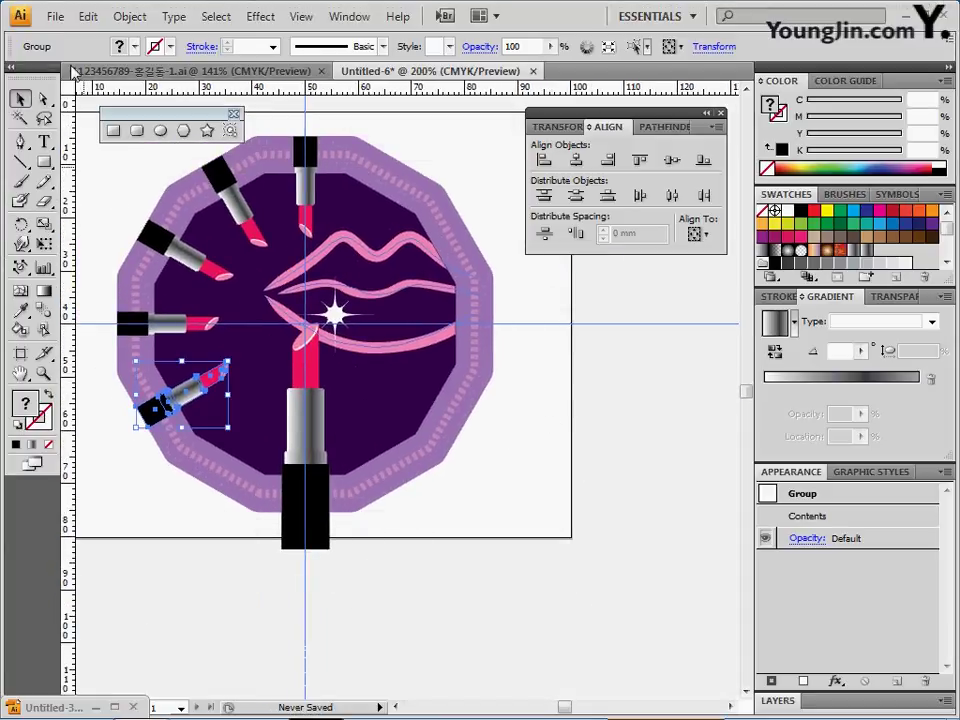
click(294, 447)
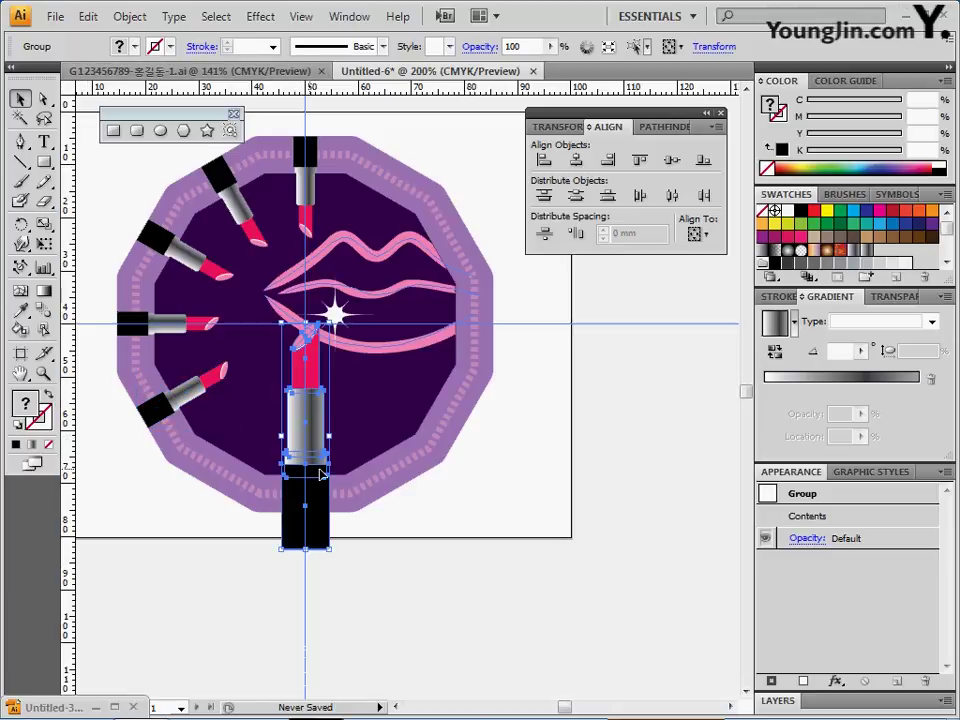
drag(318, 471, 272, 462)
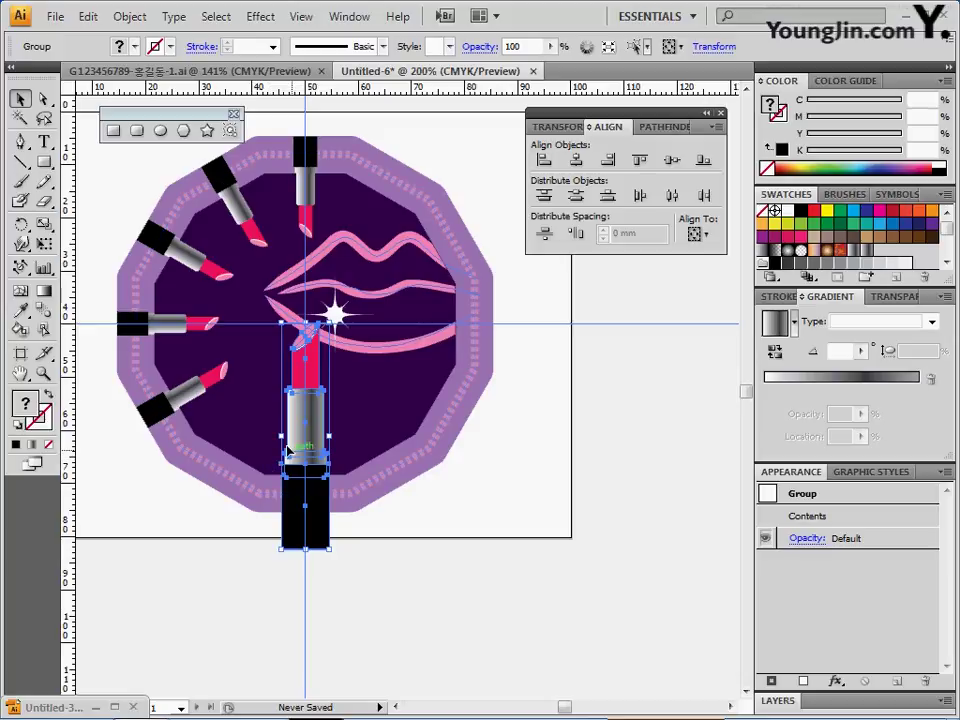
double_click(22, 228)
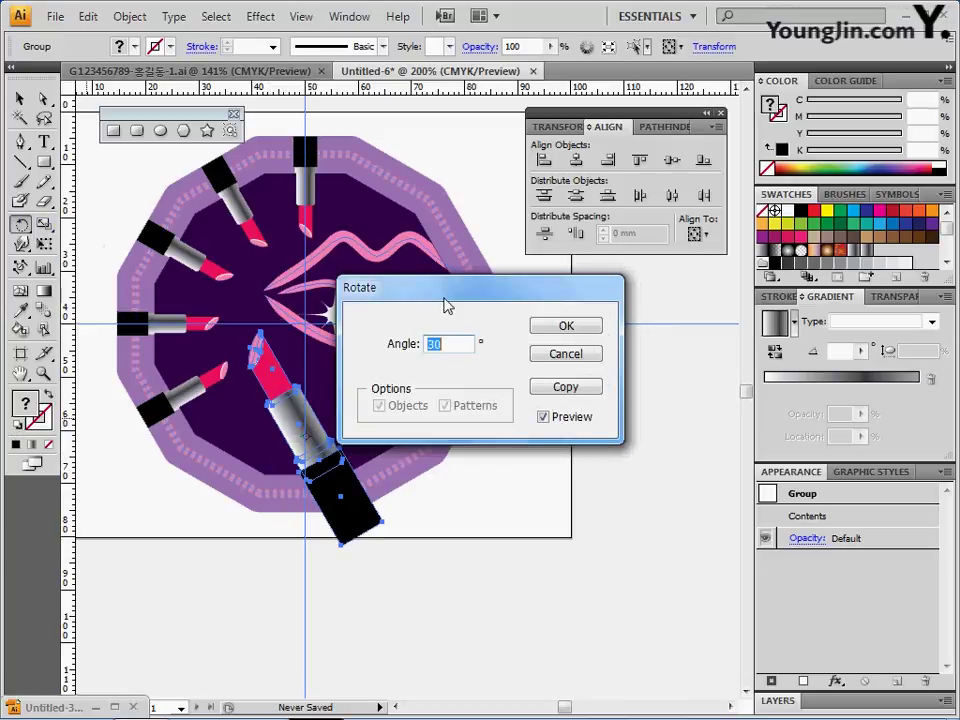
click(569, 329)
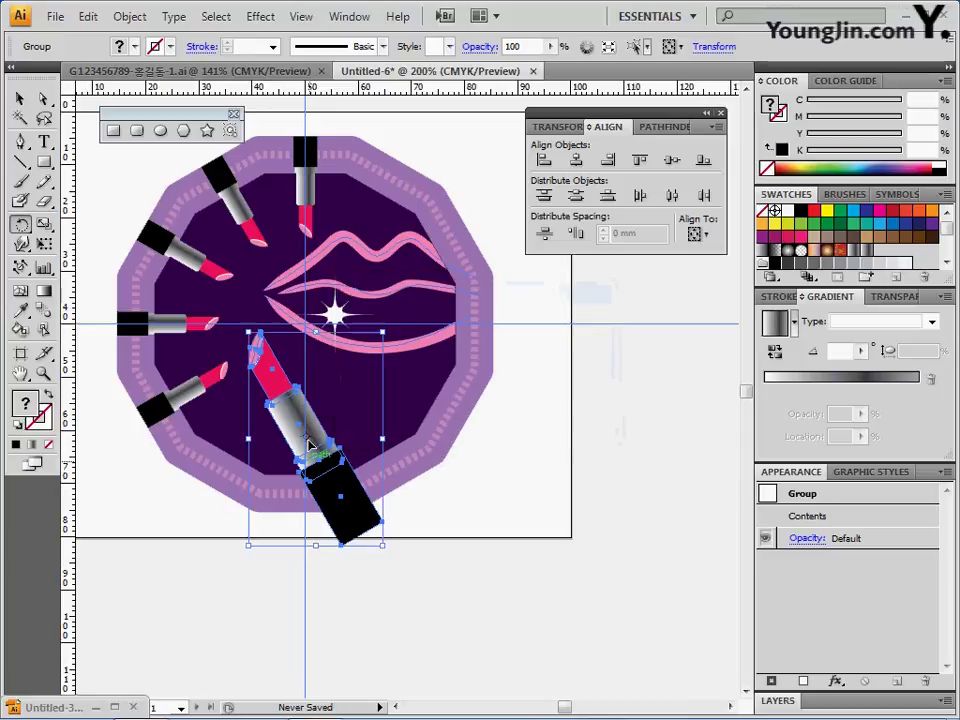
Move the large lipstick to the badge's lower-right edge so its tip overlaps the lips, and deselect it
drag(310, 431, 433, 417)
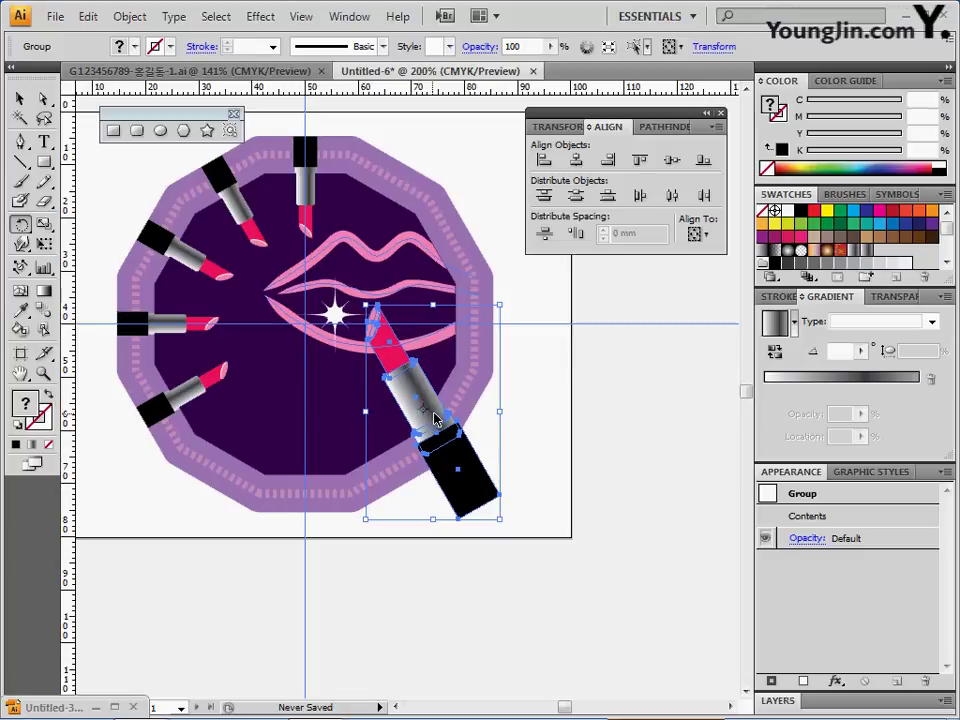
drag(434, 418, 436, 419)
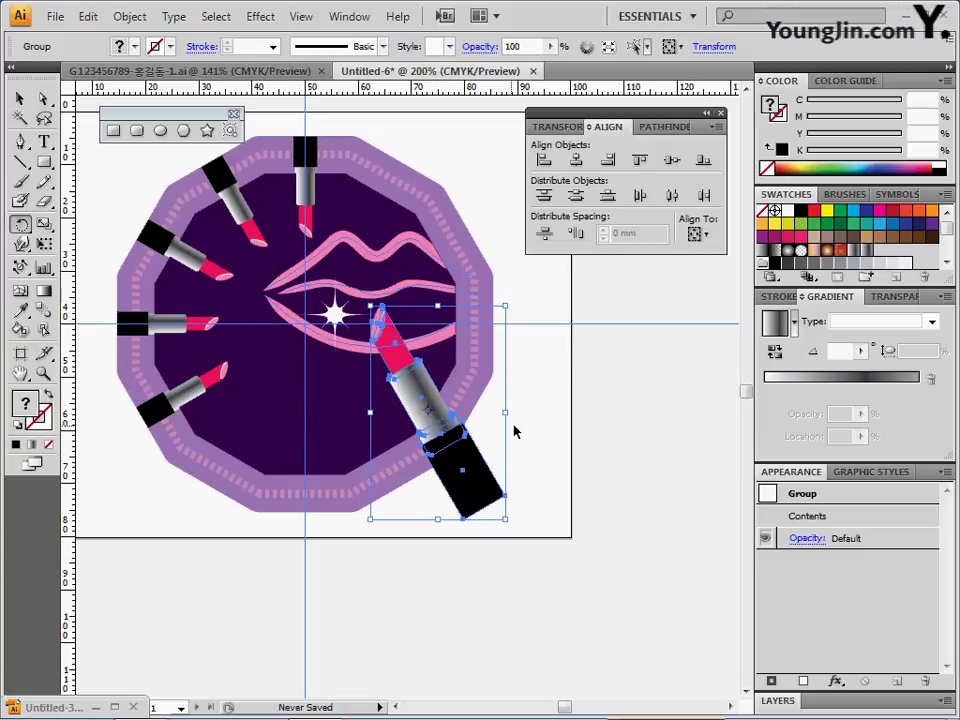
click(528, 432)
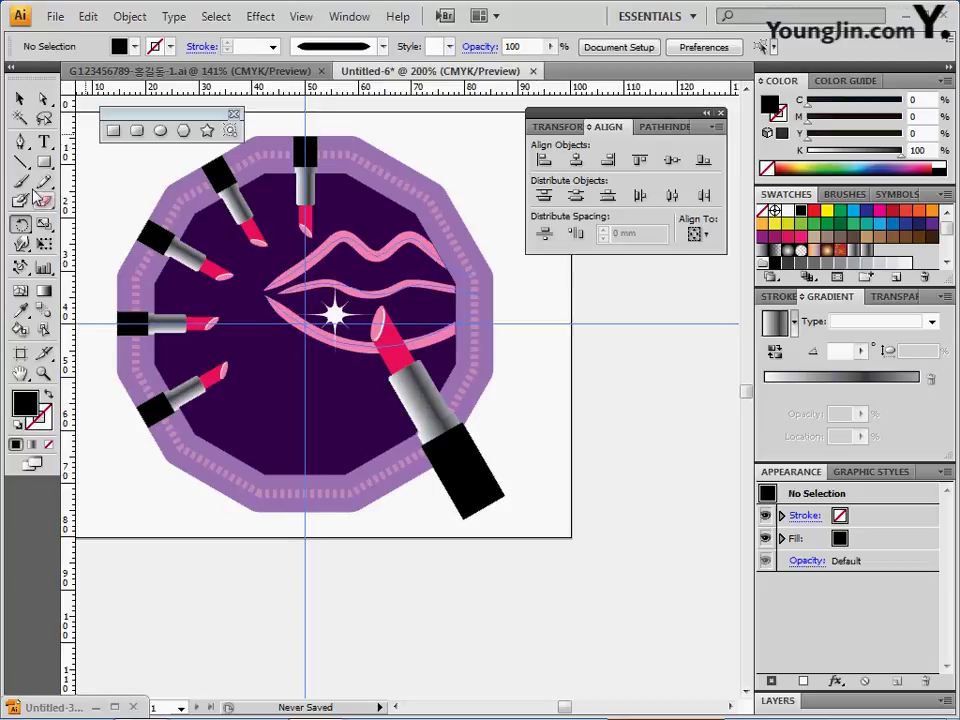
Start a horizontal point text in the badge's lower half and set its font to Arial
click(45, 143)
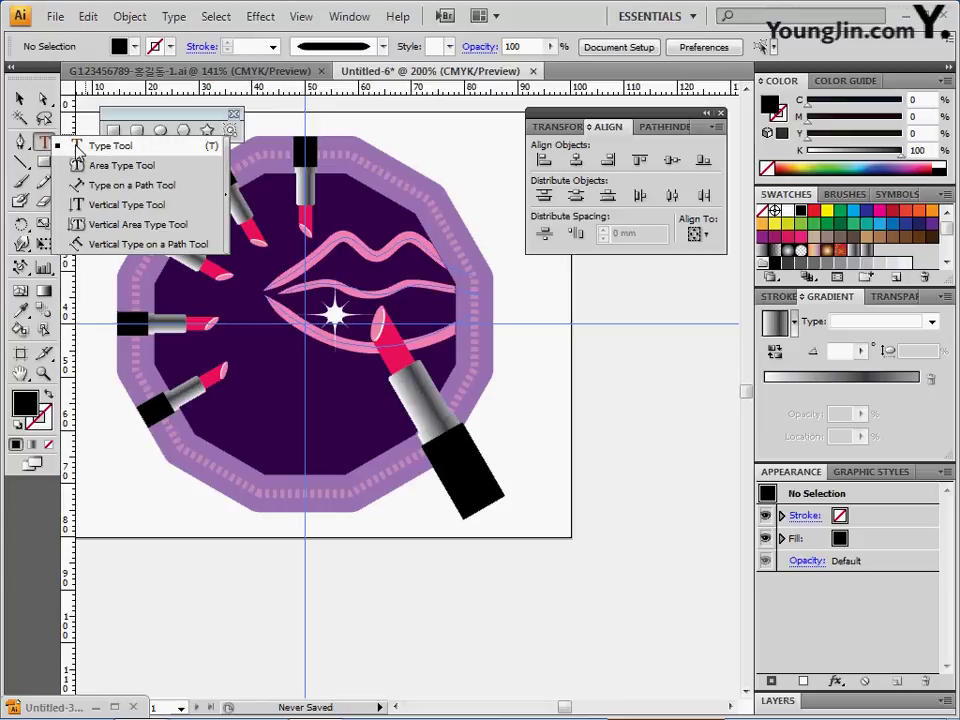
click(80, 147)
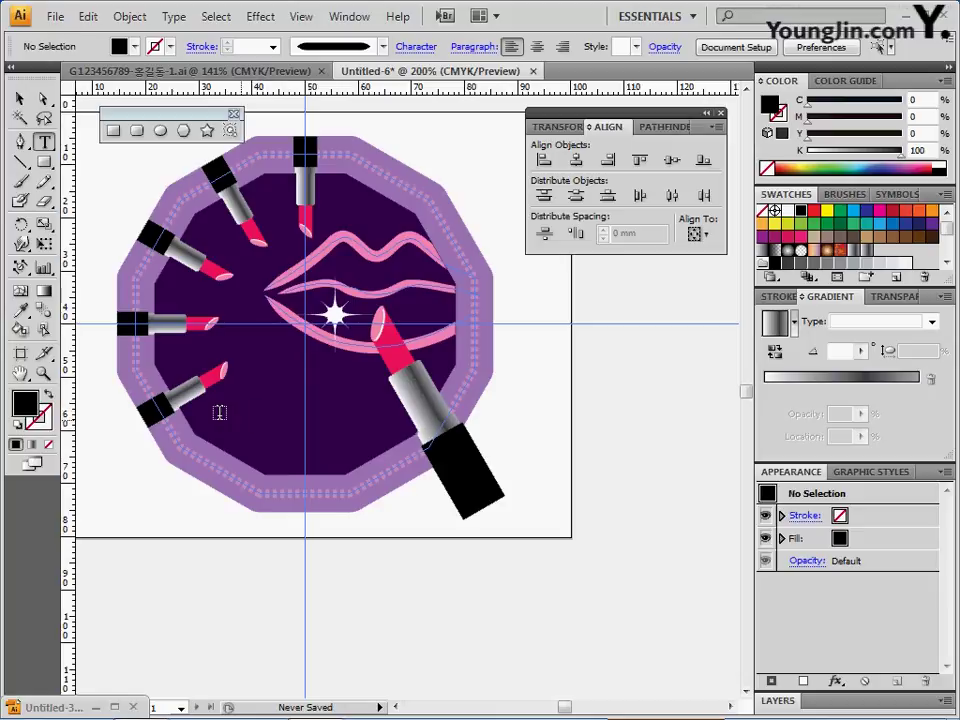
click(252, 410)
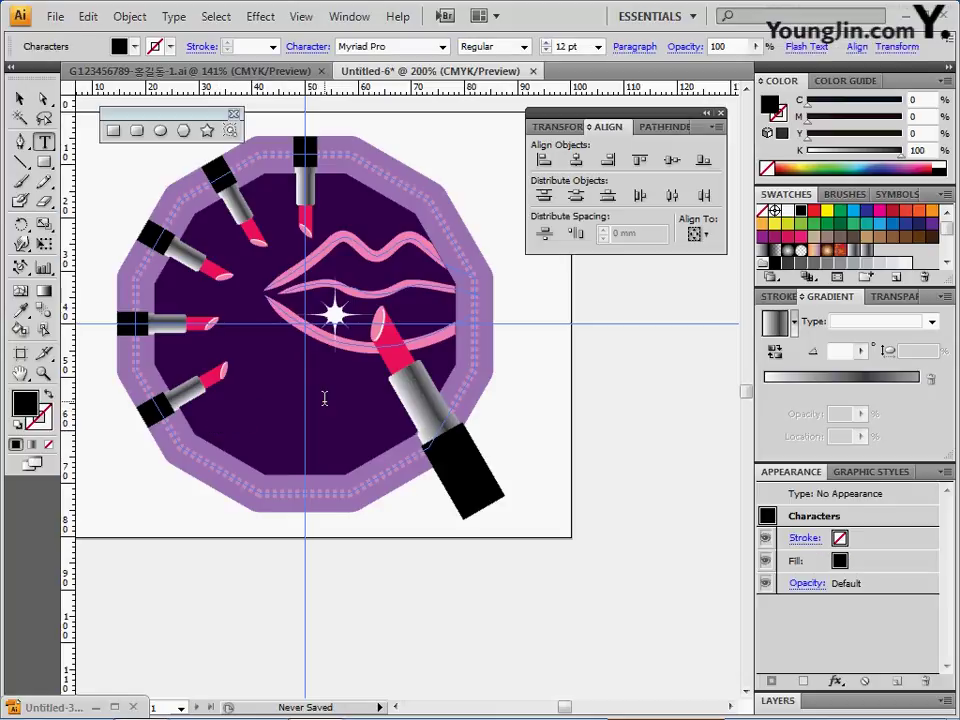
click(393, 44)
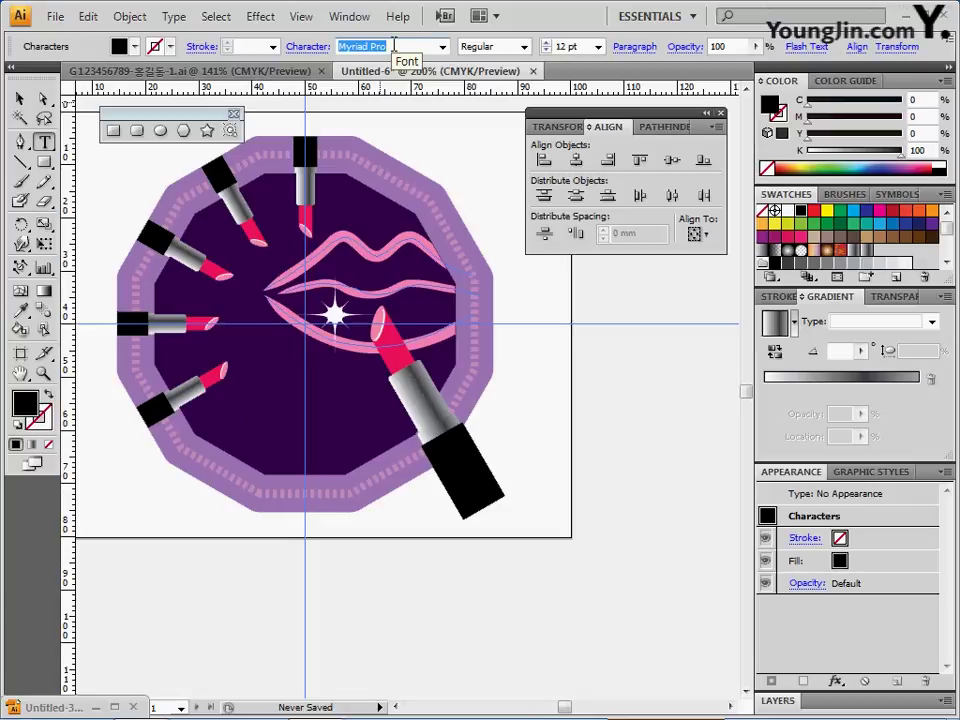
text(Ar)
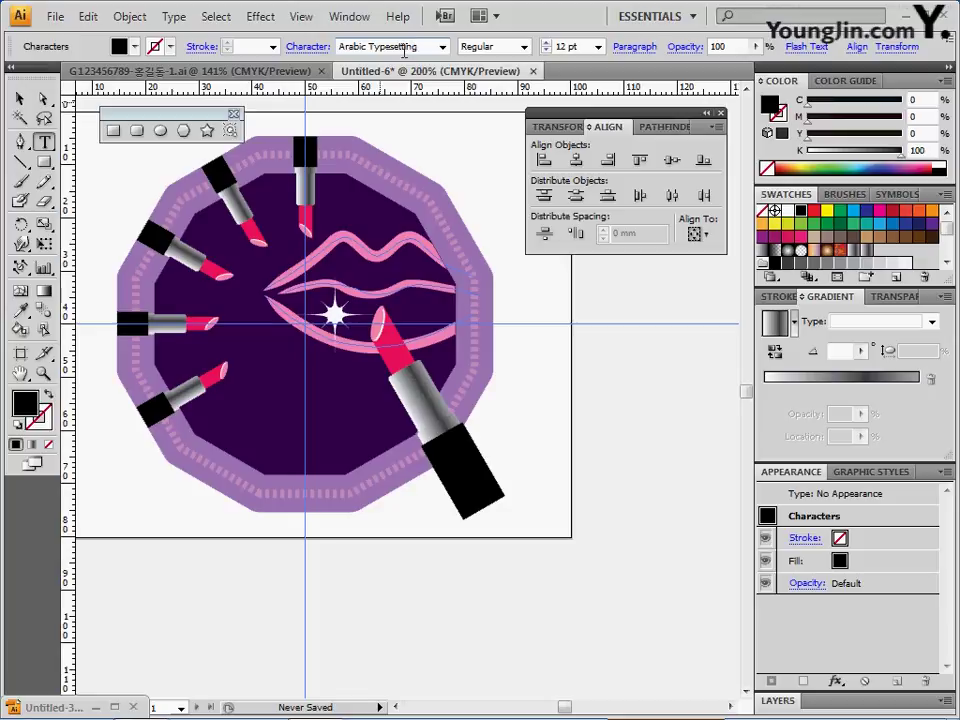
text(Arial)
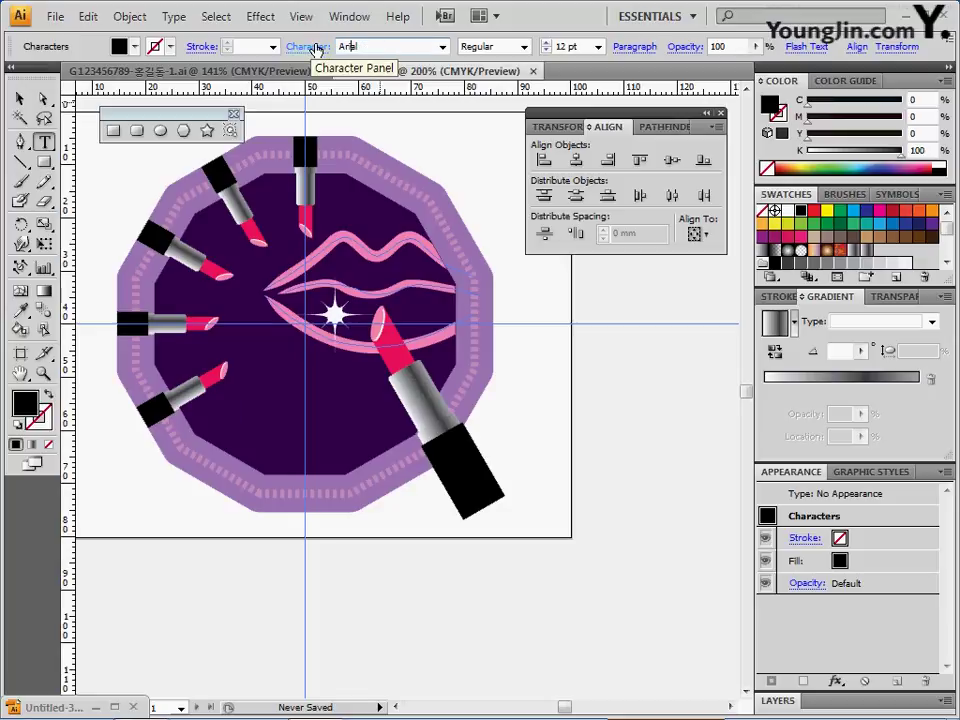
key(Return)
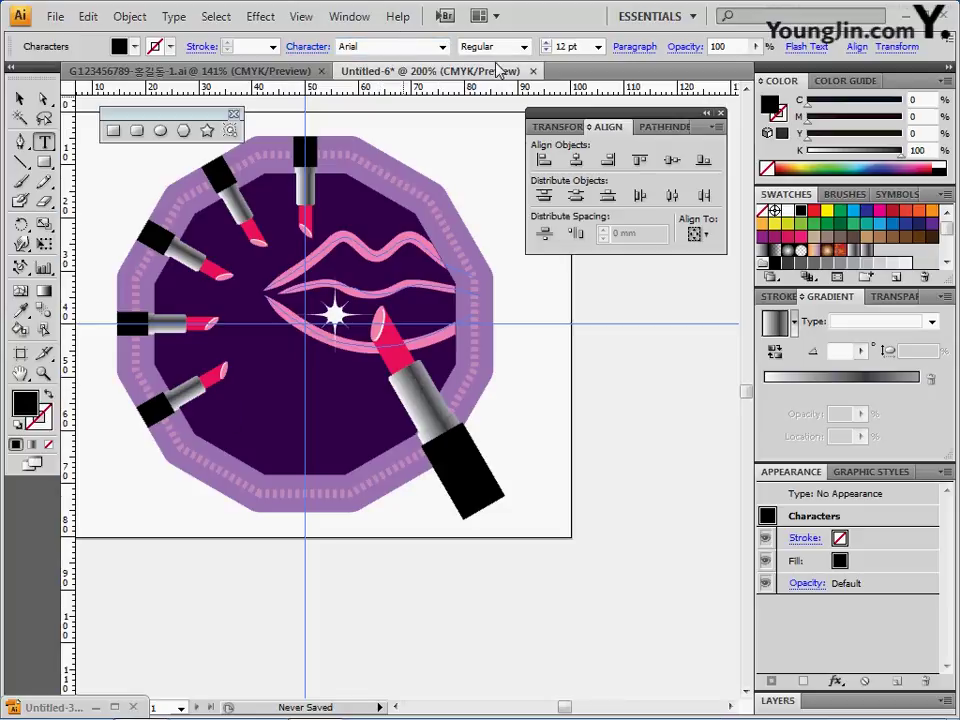
Format the new text as Bold, 18 pt, with a white fill
click(522, 46)
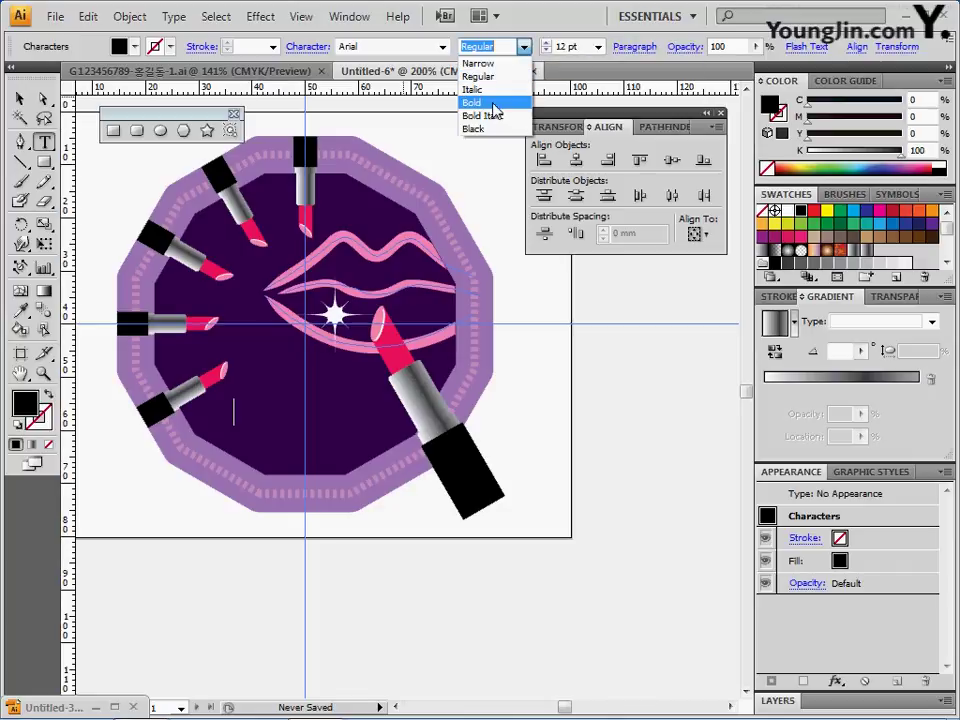
click(493, 103)
click(597, 46)
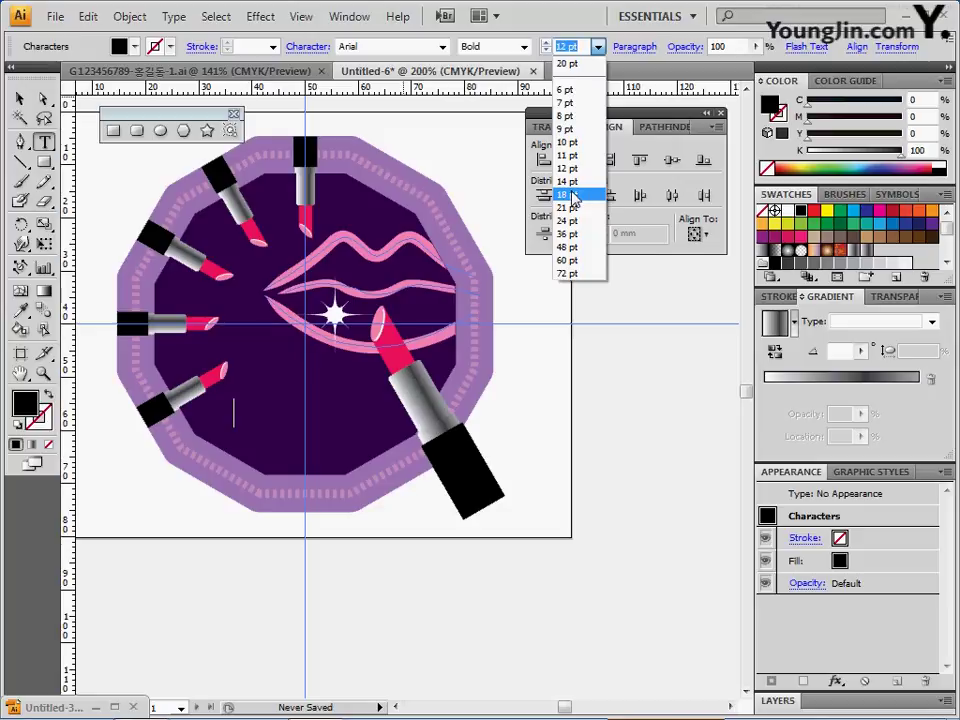
click(574, 196)
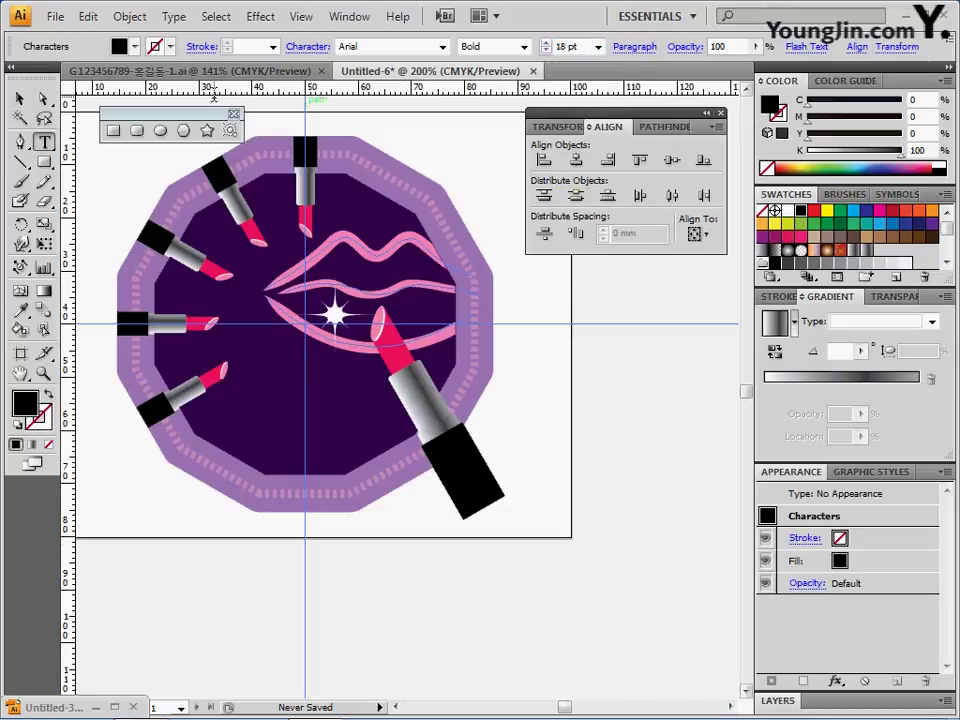
click(788, 211)
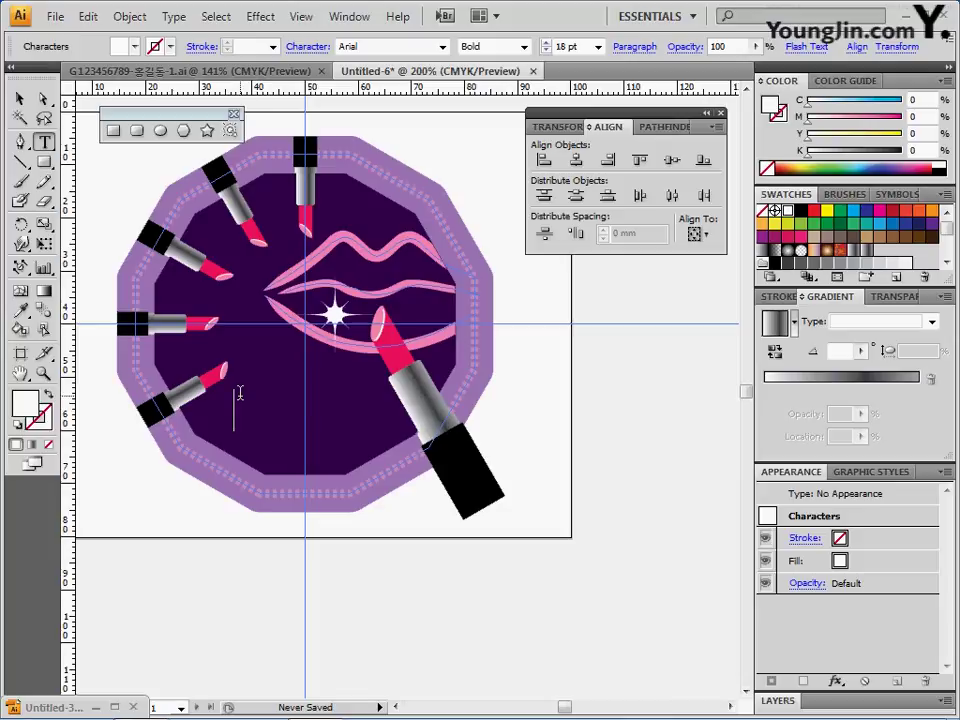
Enter the text "Lovely LIP" in the badge's lower half
text(Lo)
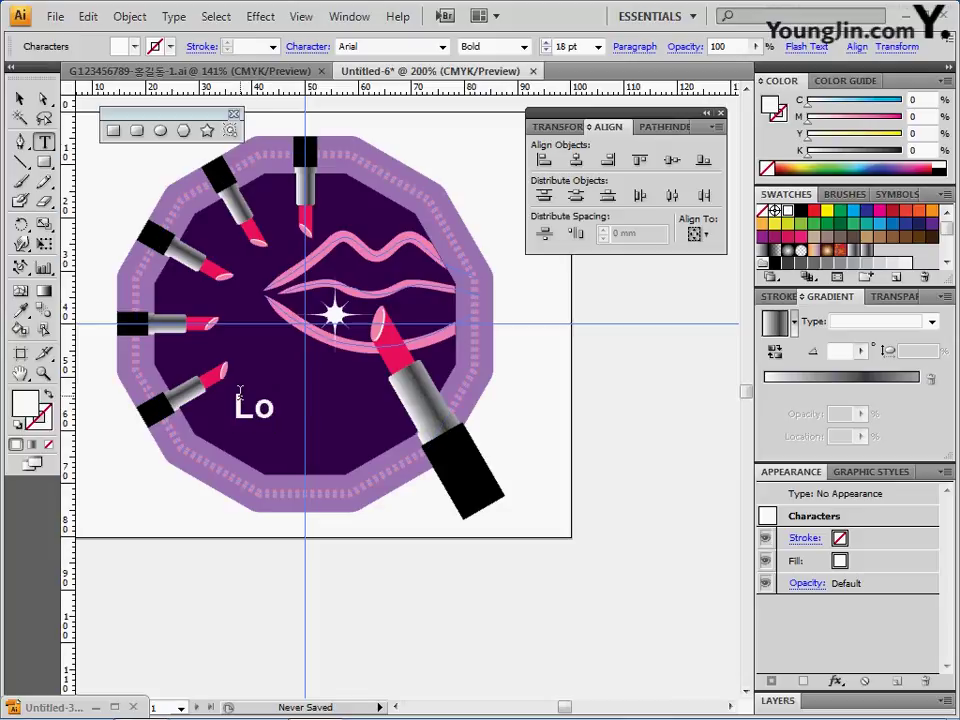
text(vely)
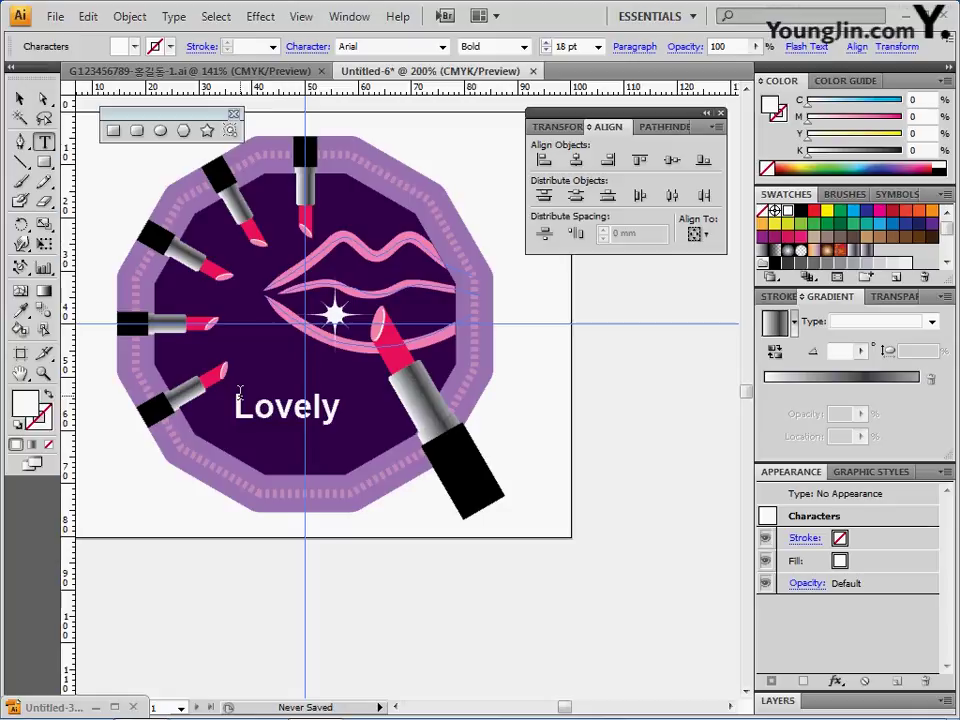
text( LIP)
Move the "Lovely LIP" text slightly down and left to centre it below the lips, deselect it, and hide the guides
ctrl+click(262, 412)
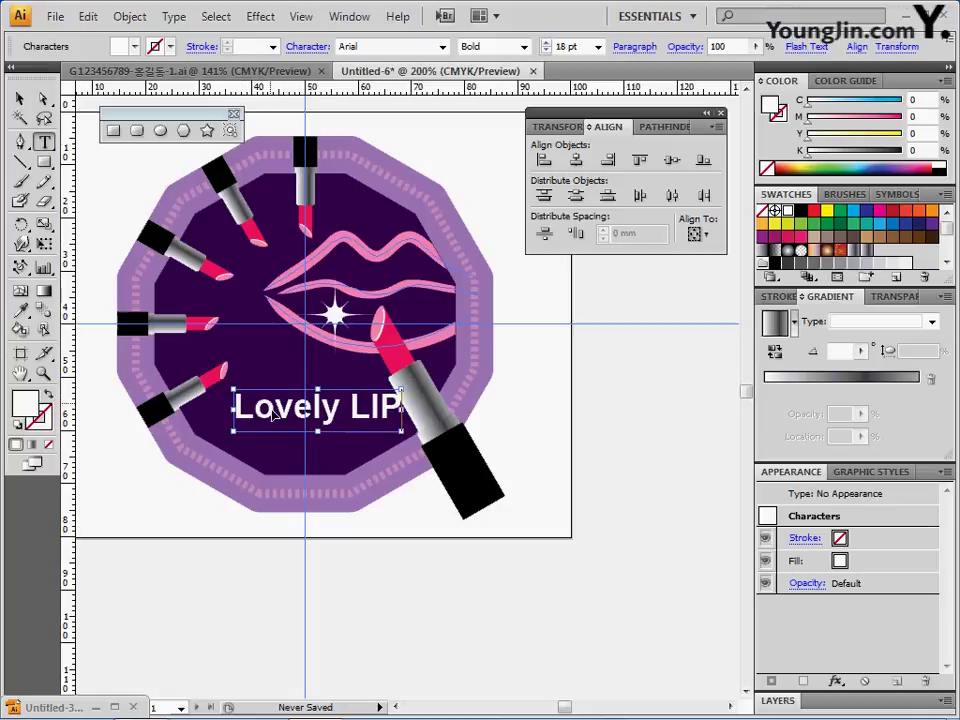
drag(268, 419, 261, 428)
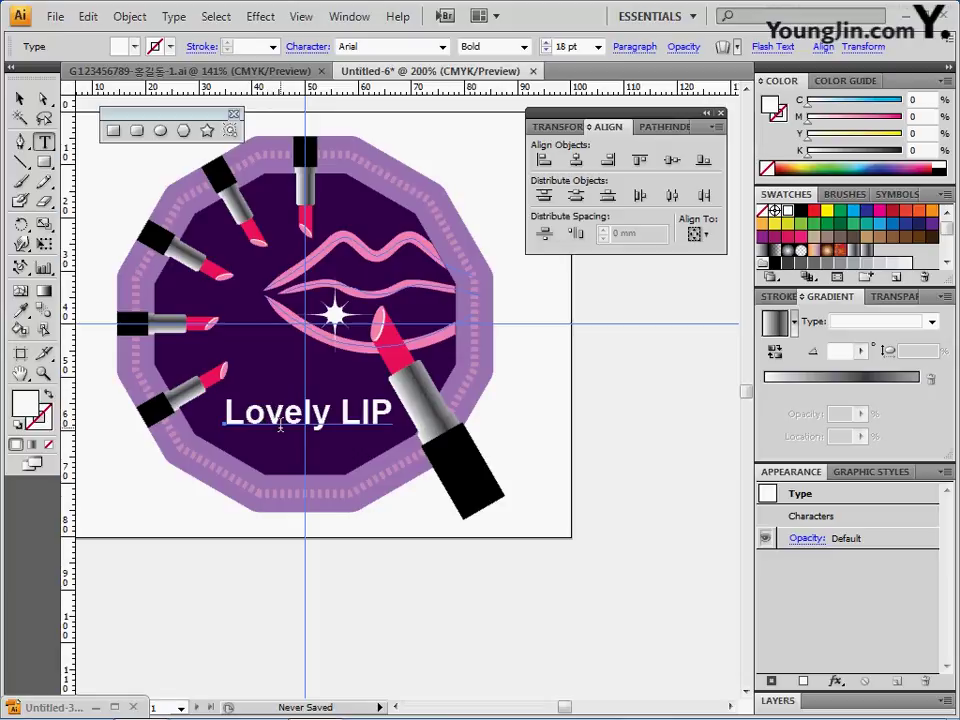
key(ctrl)
drag(283, 428, 277, 430)
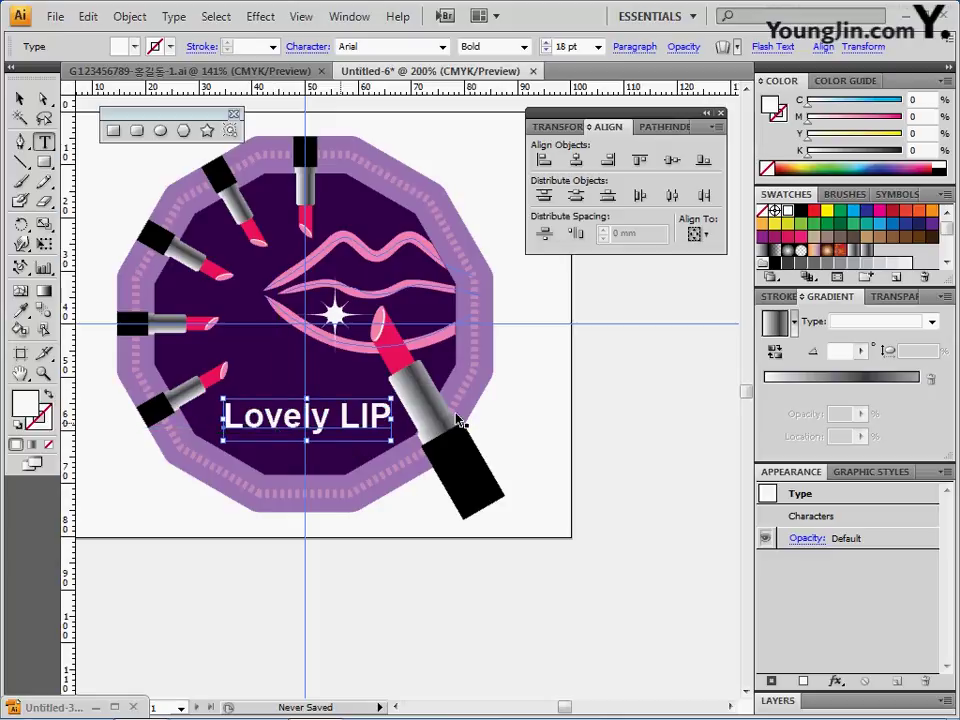
ctrl+click(533, 396)
key(ctrl+semicolon)
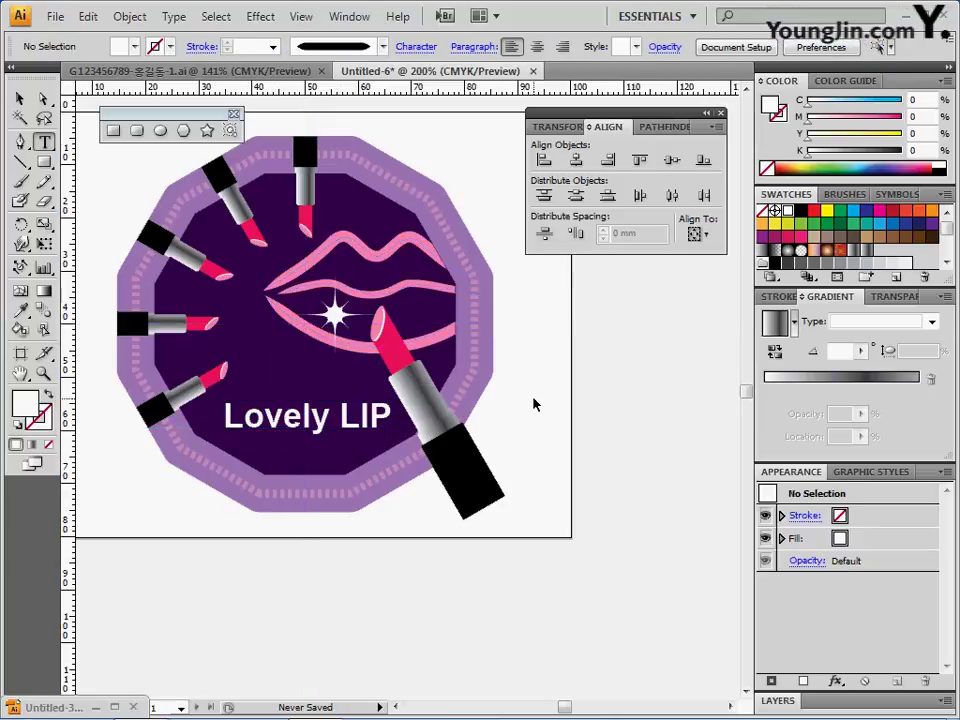